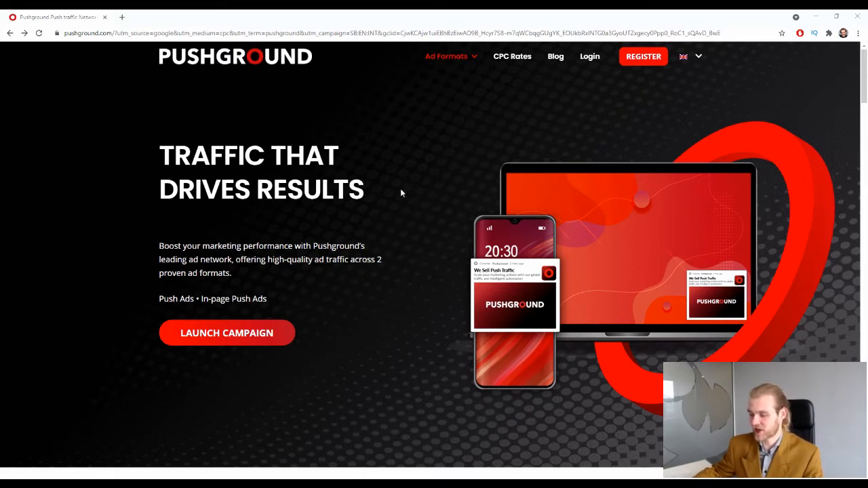
Scroll down the homepage and expand the Volumes to Scale advantage details.
scroll(407, 190, "down", 1)
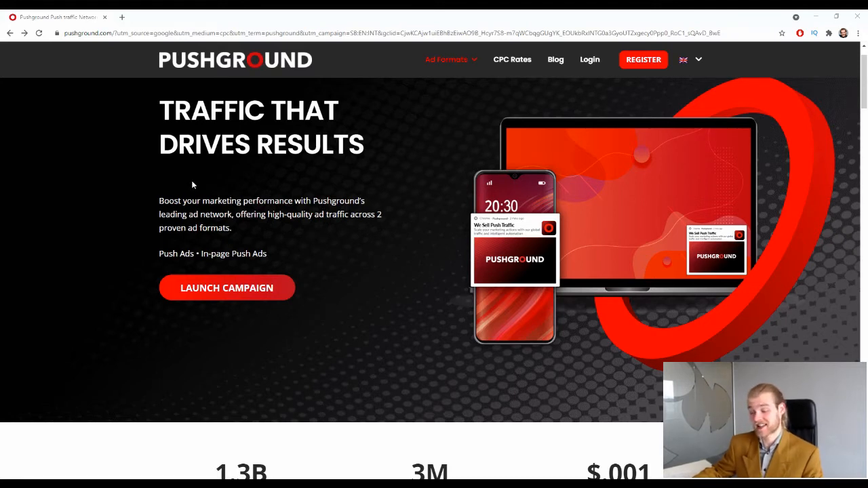
scroll(292, 191, "down", 4)
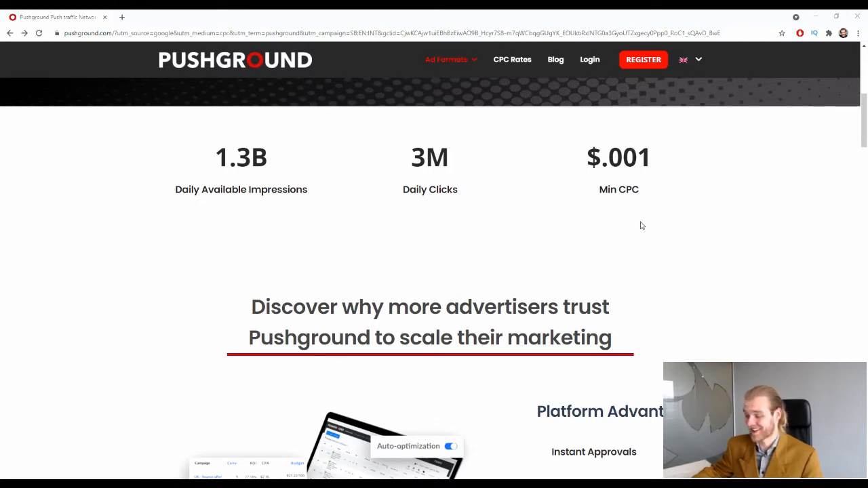
scroll(508, 219, "down", 2)
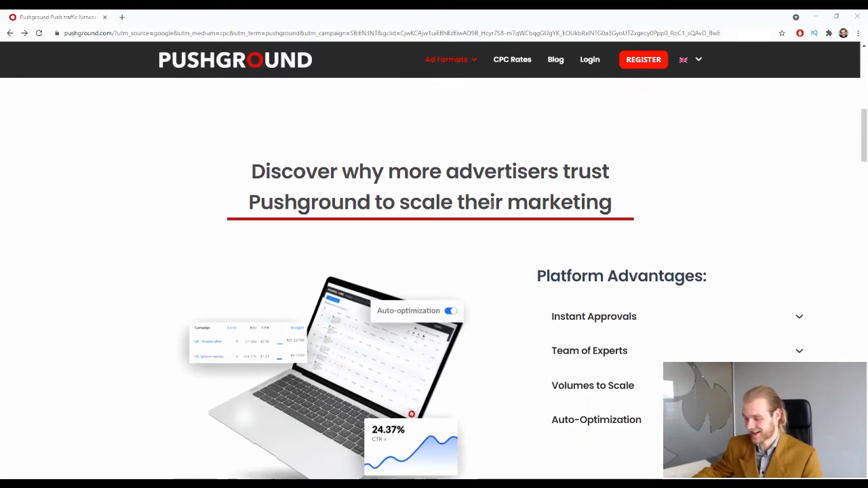
scroll(474, 175, "down", 2)
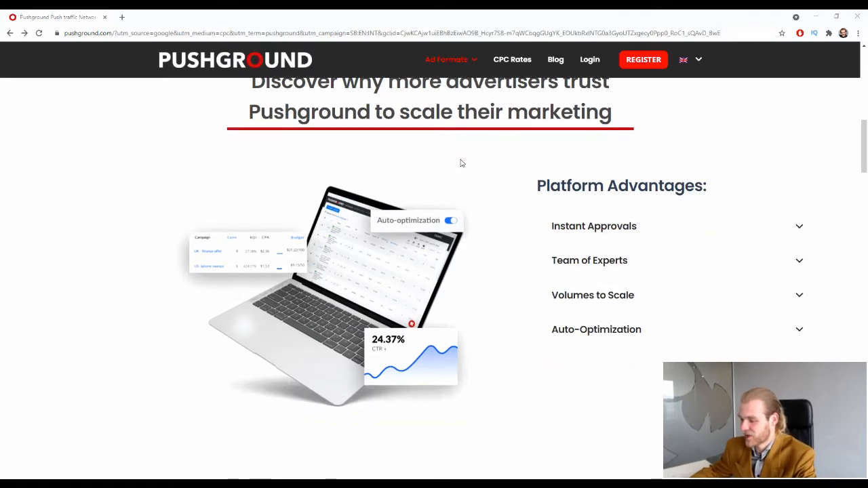
scroll(452, 163, "up", 1)
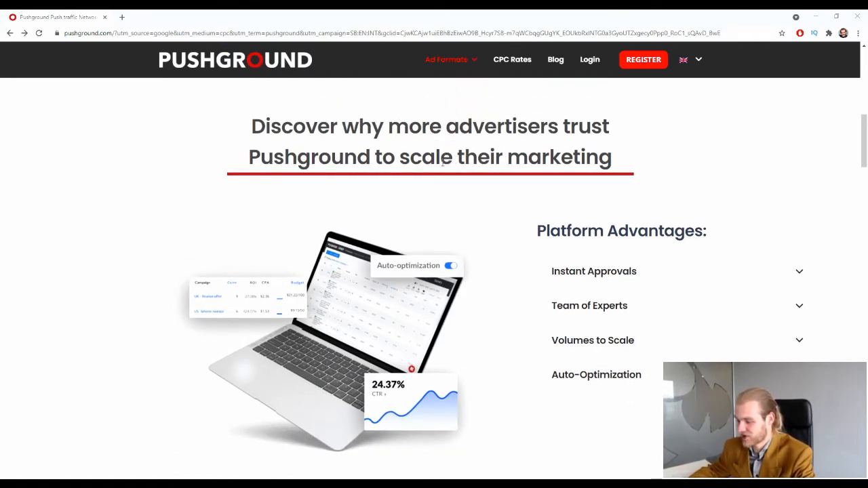
scroll(443, 163, "down", 2)
scroll(441, 166, "up", 2)
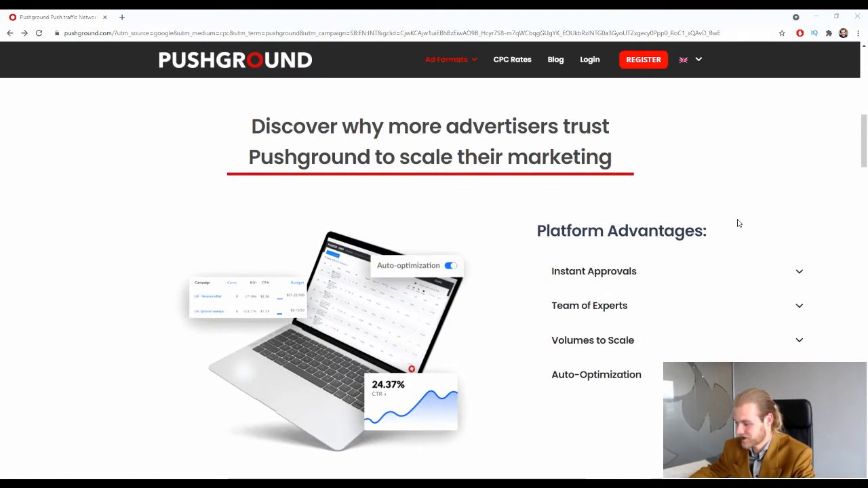
scroll(804, 258, "down", 1)
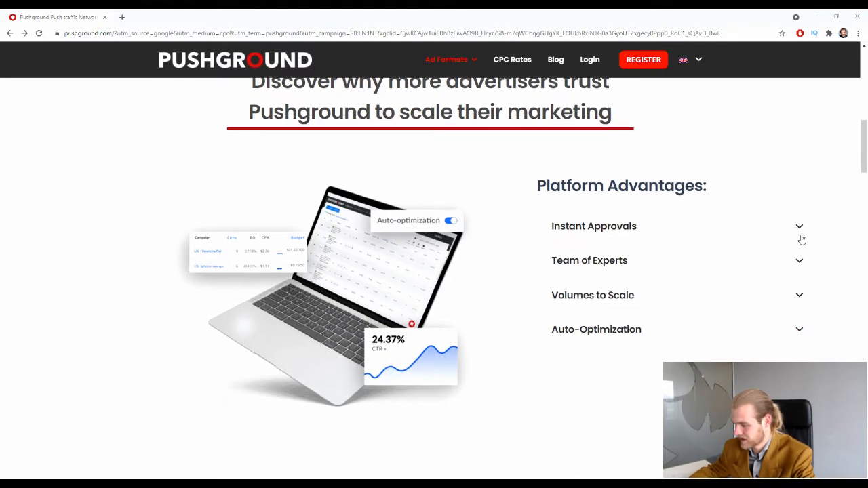
scroll(748, 262, "down", 2)
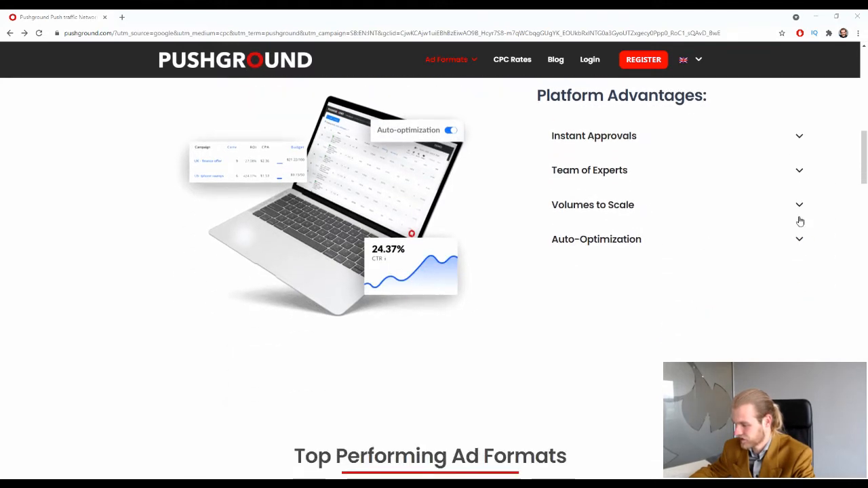
left_click(814, 209)
Scroll on to the Global Reach and 'Traffic you can trust' sections.
scroll(789, 221, "down", 2)
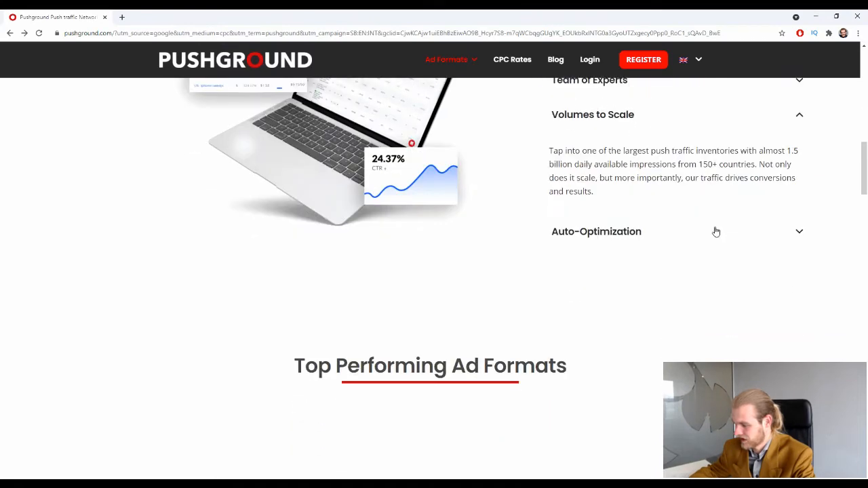
scroll(750, 246, "down", 4)
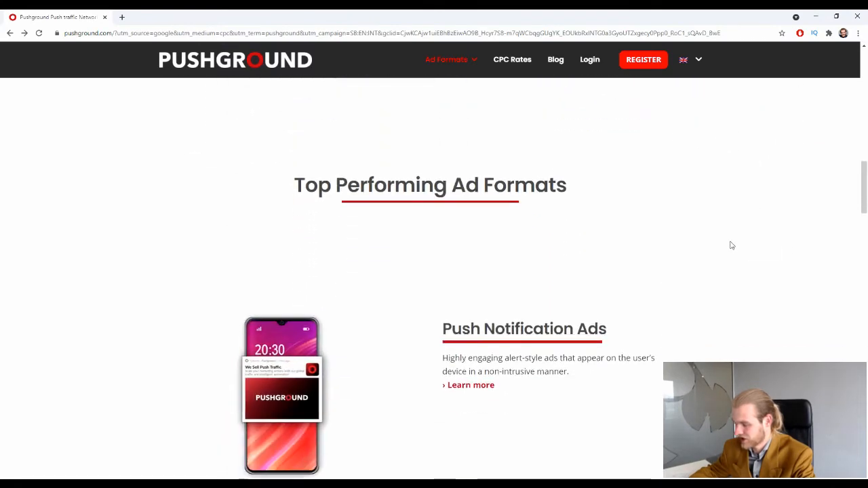
scroll(725, 242, "down", 5)
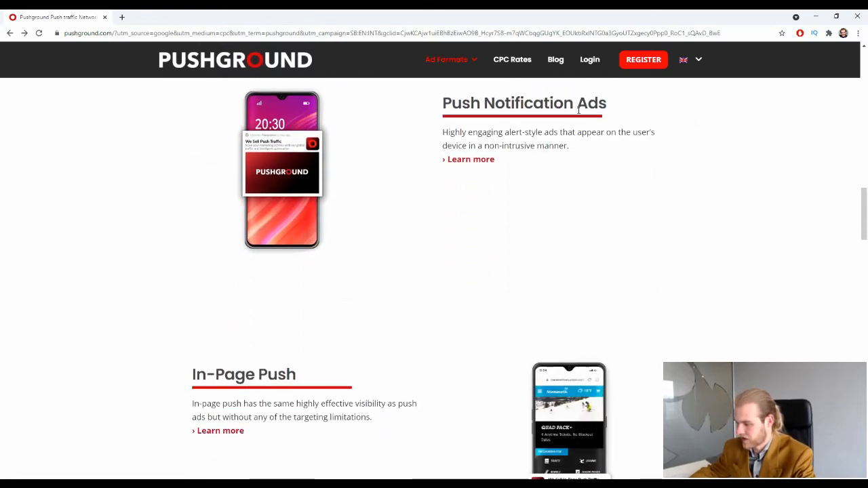
scroll(368, 159, "down", 1)
scroll(368, 159, "down", 3)
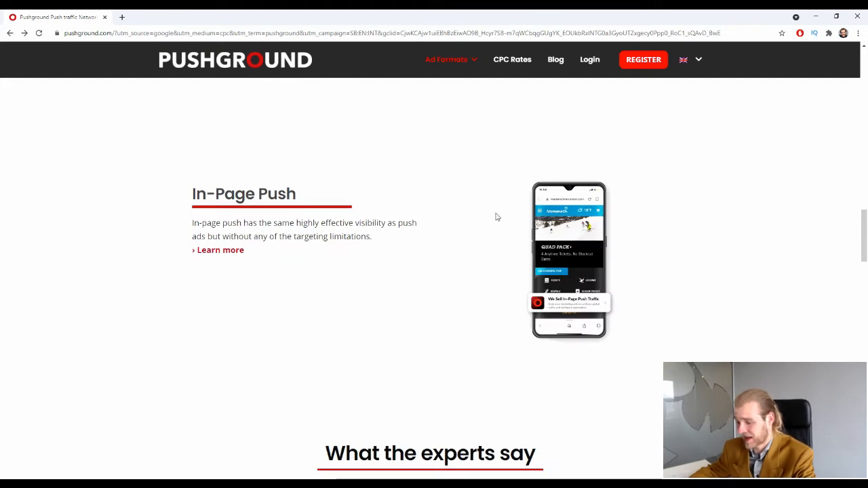
scroll(496, 215, "down", 1)
scroll(497, 192, "down", 3)
scroll(472, 200, "down", 6)
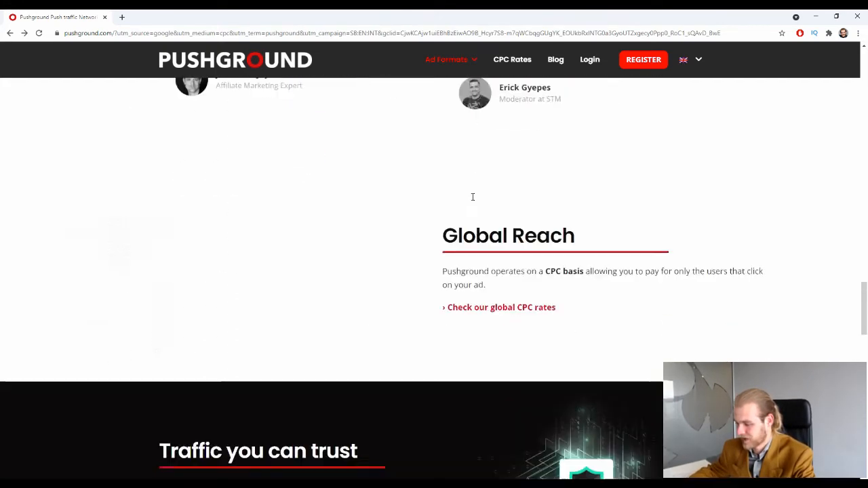
scroll(468, 200, "down", 1)
scroll(466, 200, "up", 1)
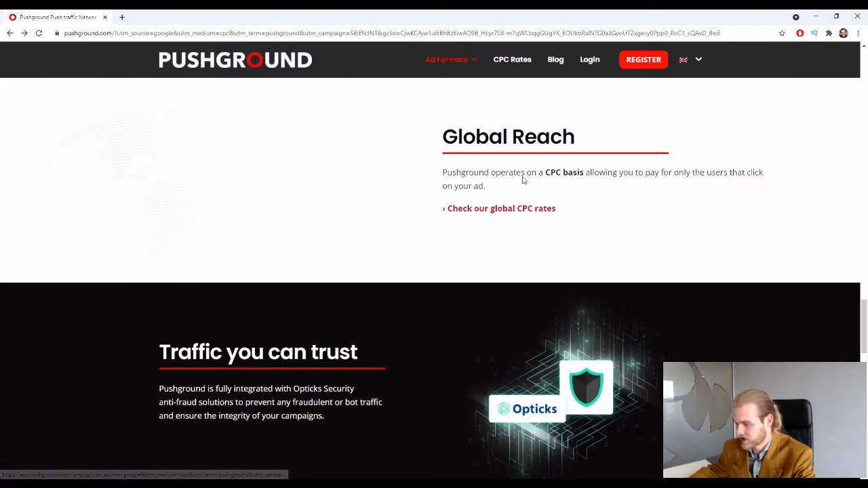
Open the global CPC rates, compare the Desktop, All and Mobile push tabs, and end on Push (Mobile).
left_click(473, 210)
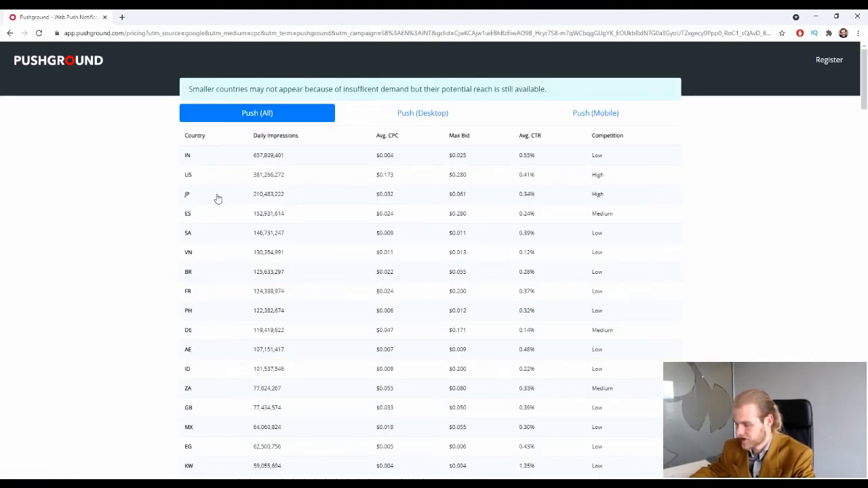
scroll(390, 299, "down", 9)
scroll(366, 224, "down", 15)
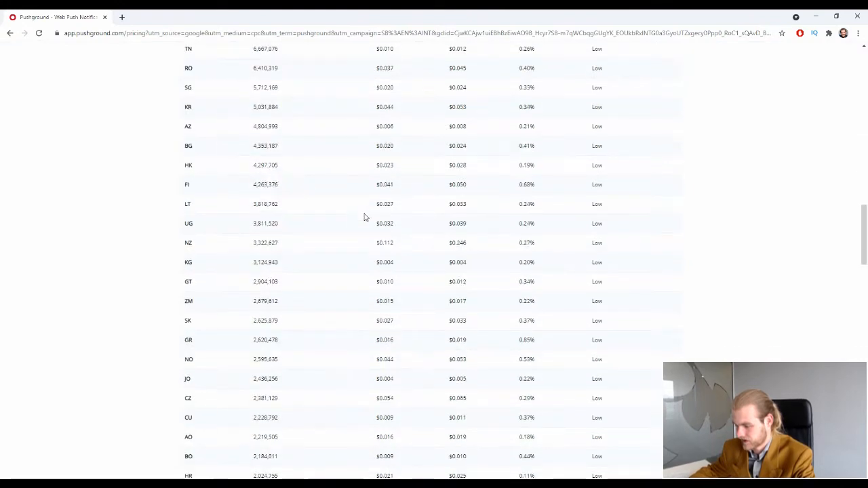
scroll(285, 278, "up", 20)
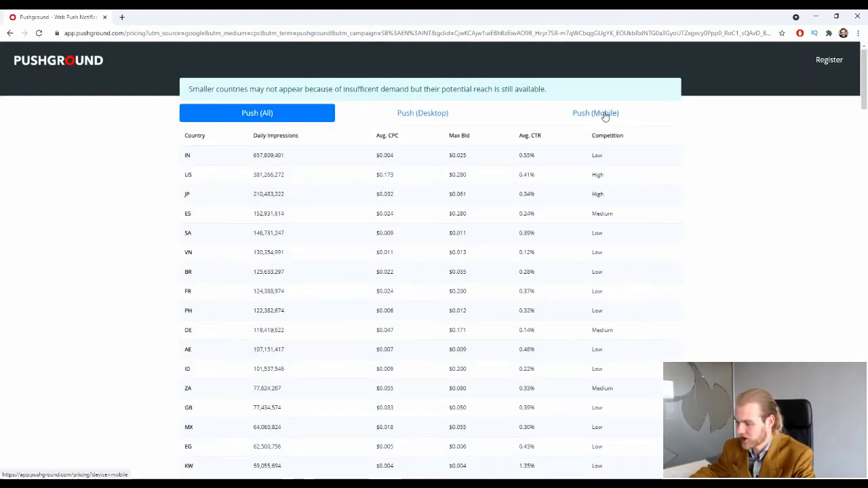
left_click(404, 114)
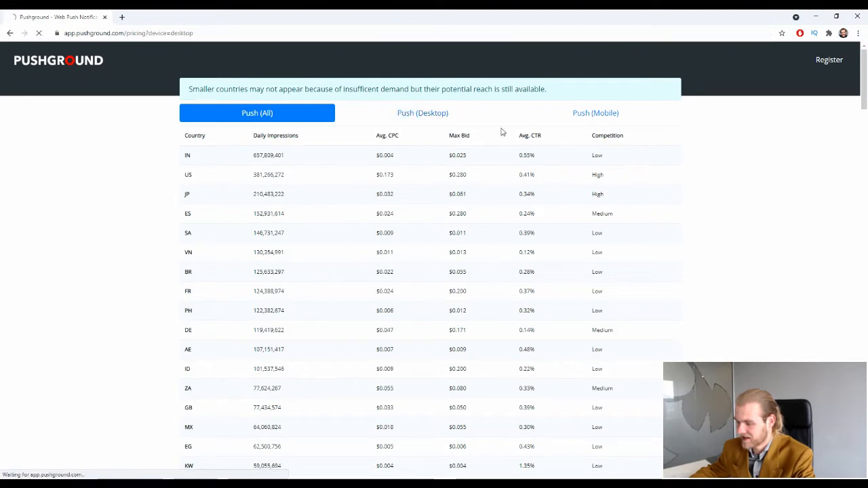
left_click(570, 114)
left_click(262, 116)
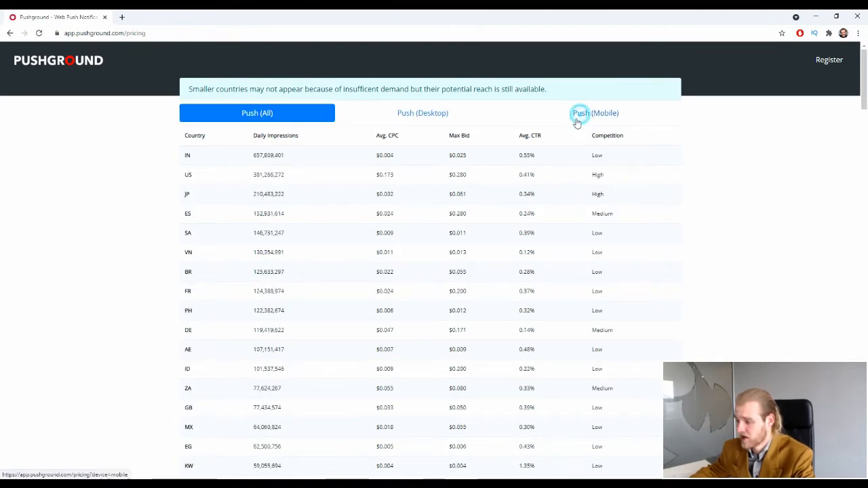
left_click(590, 113)
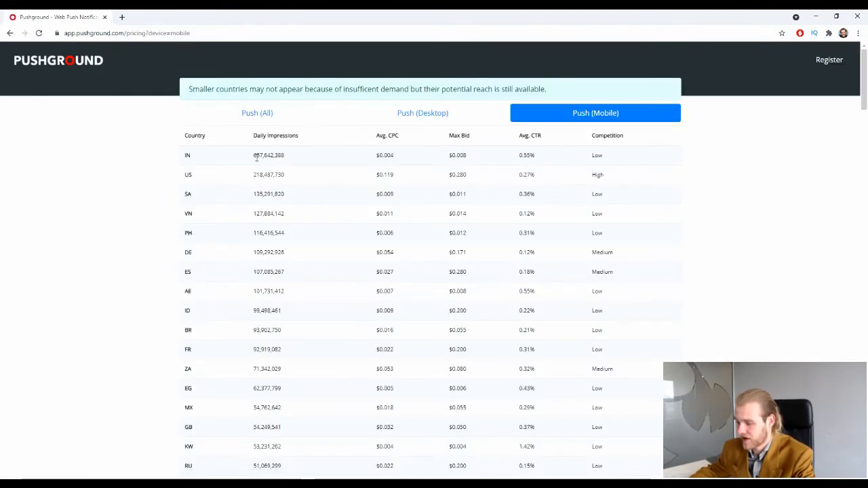
Highlight India's daily impressions and its $0.004 average CPC in the mobile rates table.
left_click_drag(244, 154, 297, 158)
left_click(297, 159)
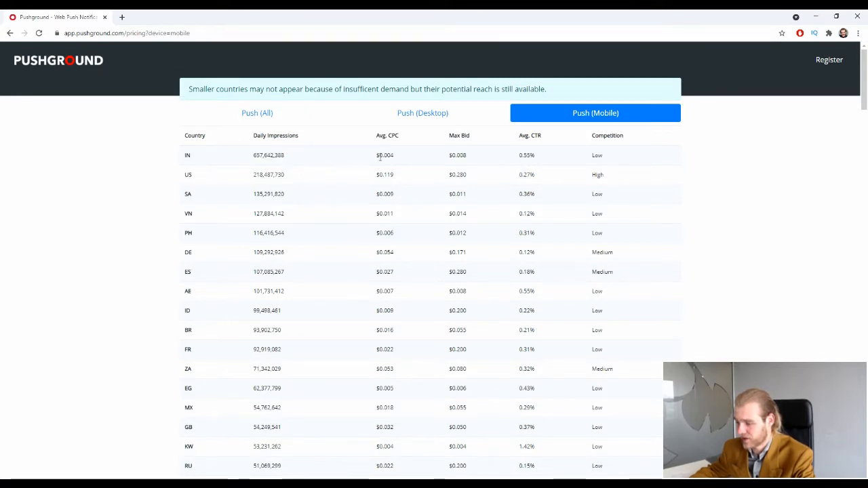
left_click_drag(368, 156, 605, 159)
left_click(407, 164)
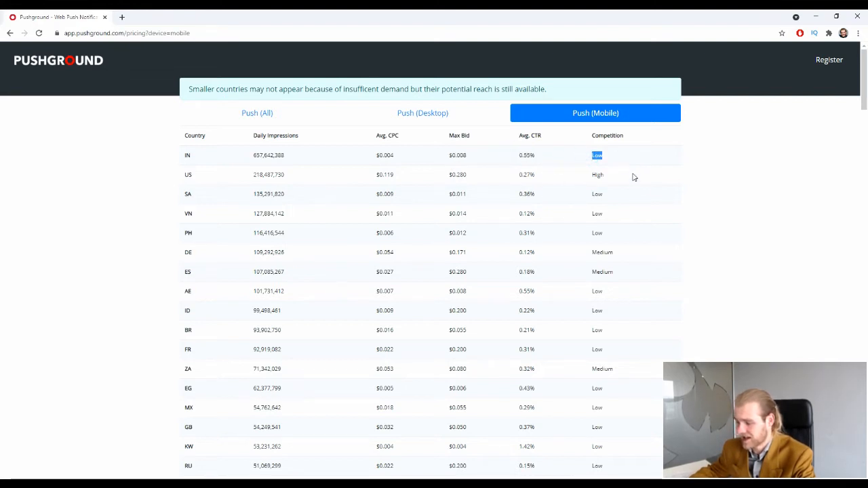
left_click(651, 301)
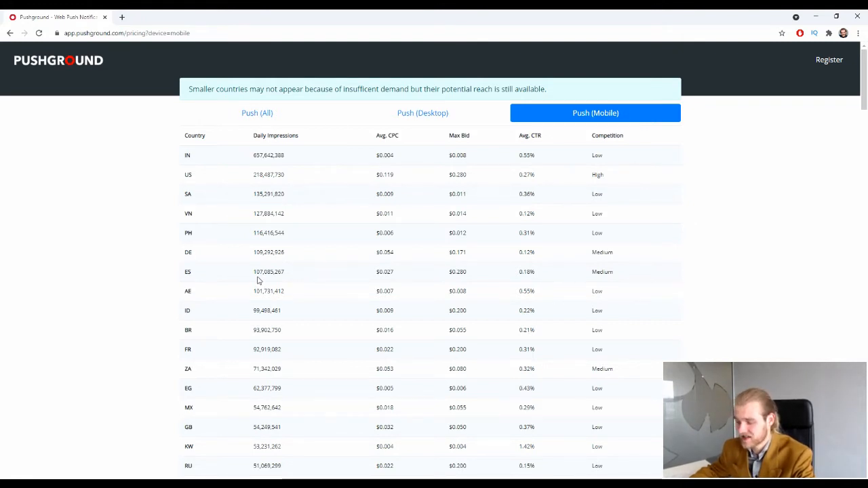
Review France's mobile row, including 92,919,082 daily impressions, then return to the homepage.
scroll(253, 298, "down", 1)
left_click(183, 306)
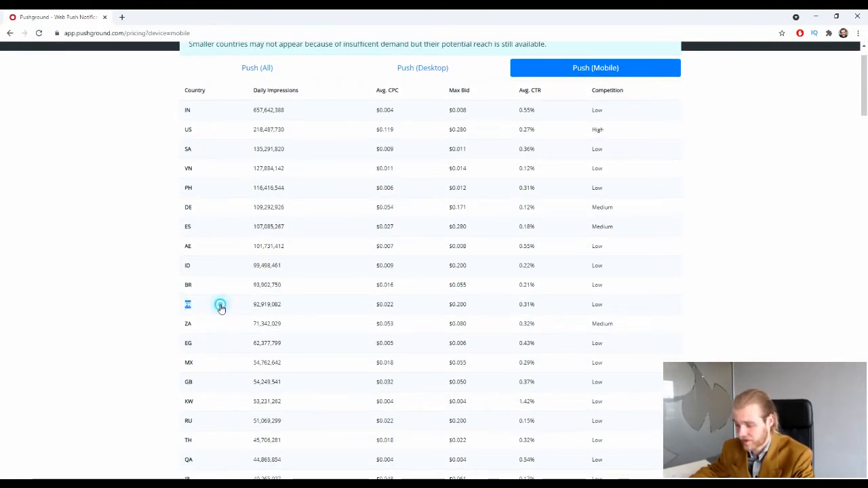
left_click(223, 305)
double_click(254, 305)
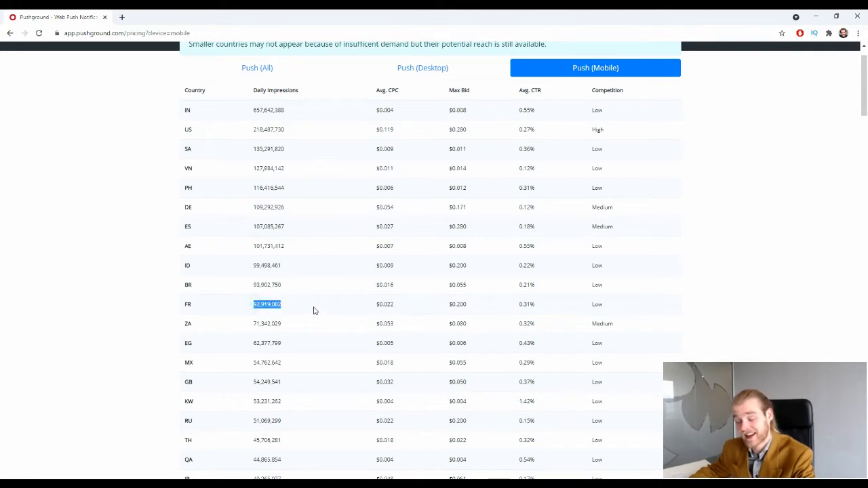
left_click_drag(360, 304, 523, 300)
left_click_drag(617, 298, 172, 304)
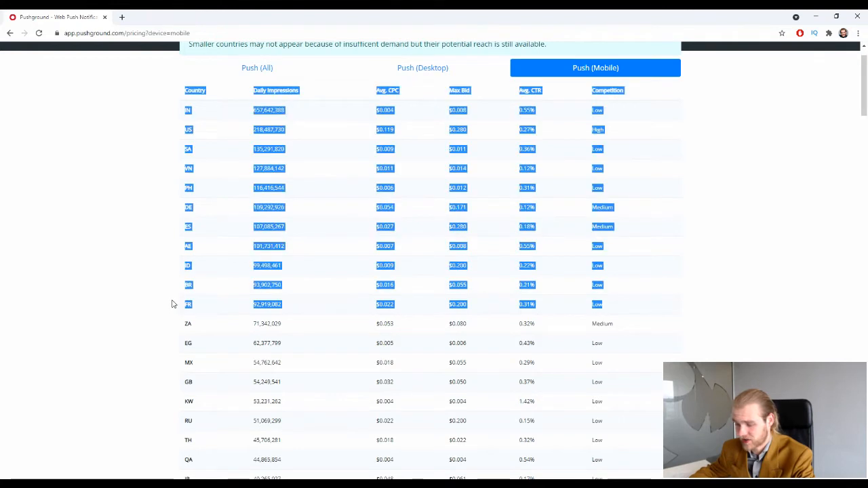
left_click(173, 304)
scroll(163, 299, "up", 1)
scroll(162, 299, "up", 1)
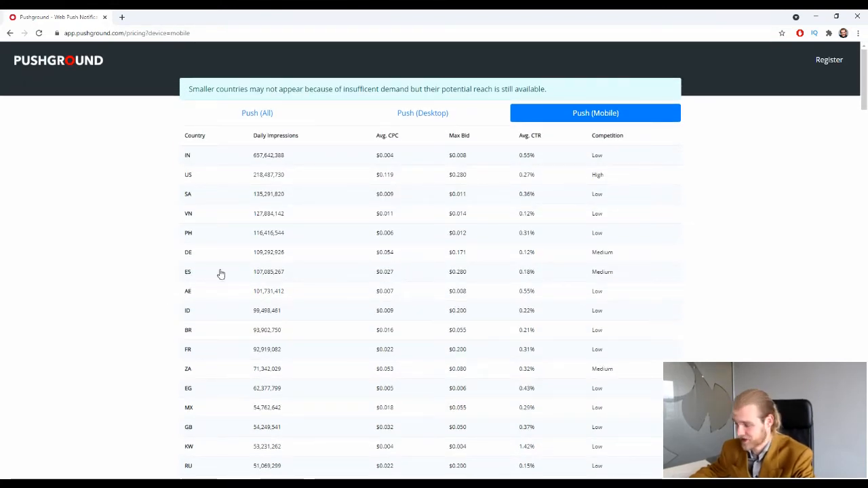
left_click(9, 34)
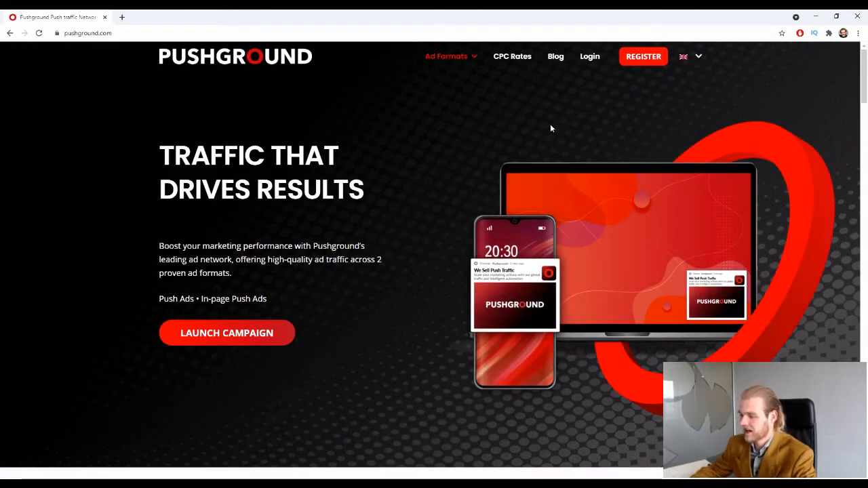
Sign in, dismiss the onboarding popup, and start a new campaign with + Create Campaign.
left_click(588, 57)
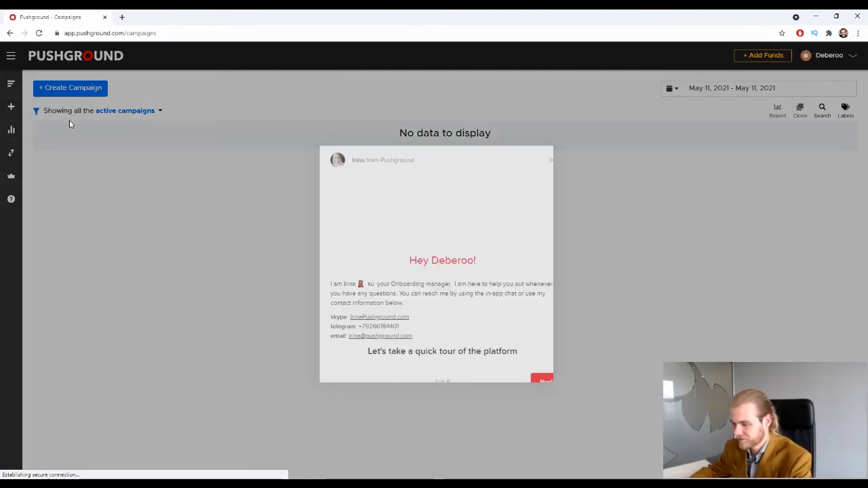
left_click(551, 159)
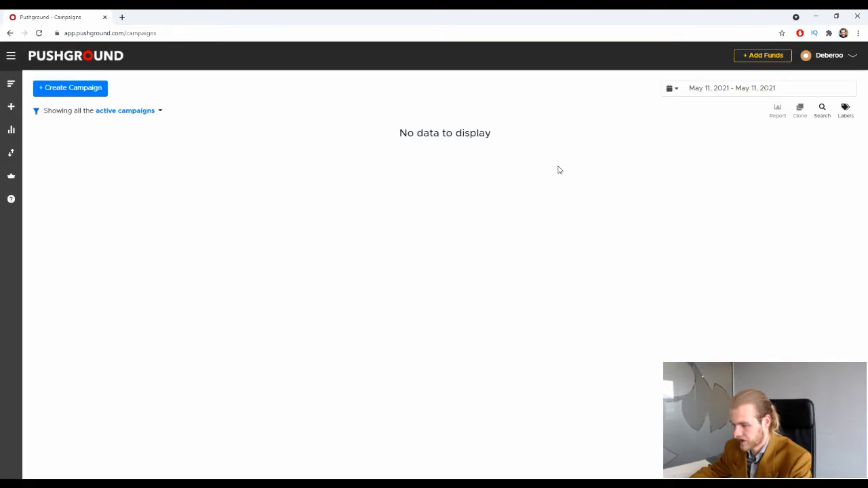
left_click(80, 92)
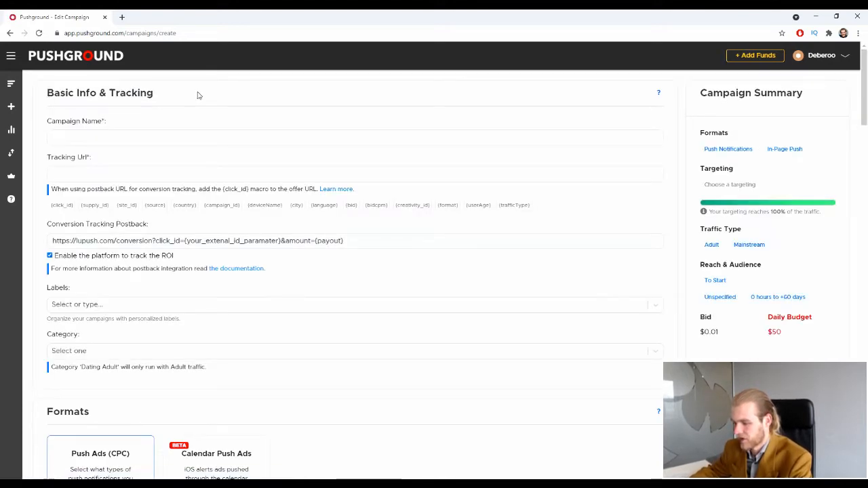
Name the campaign 'Deberoo' and fill the tracking URL with a previously used link.
left_click(284, 132)
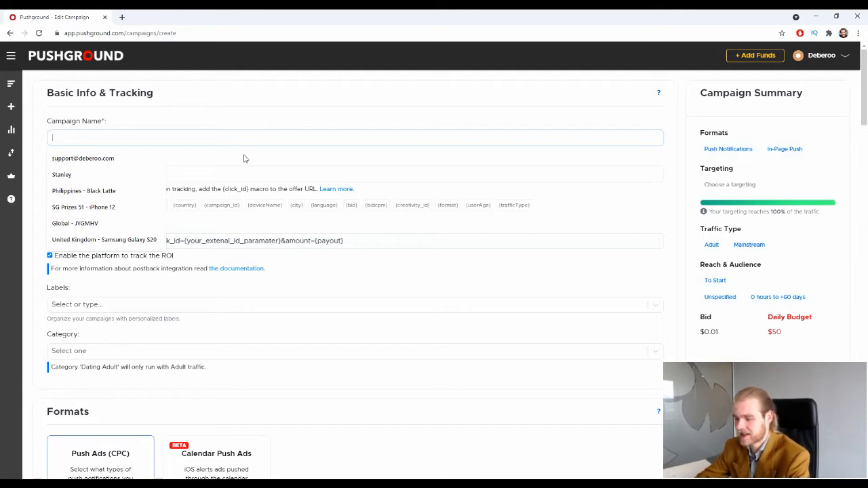
type("Deber")
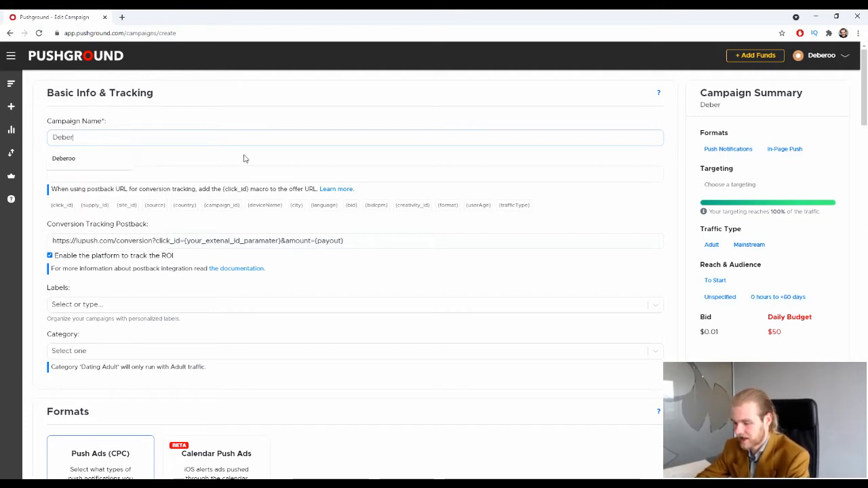
type("oo")
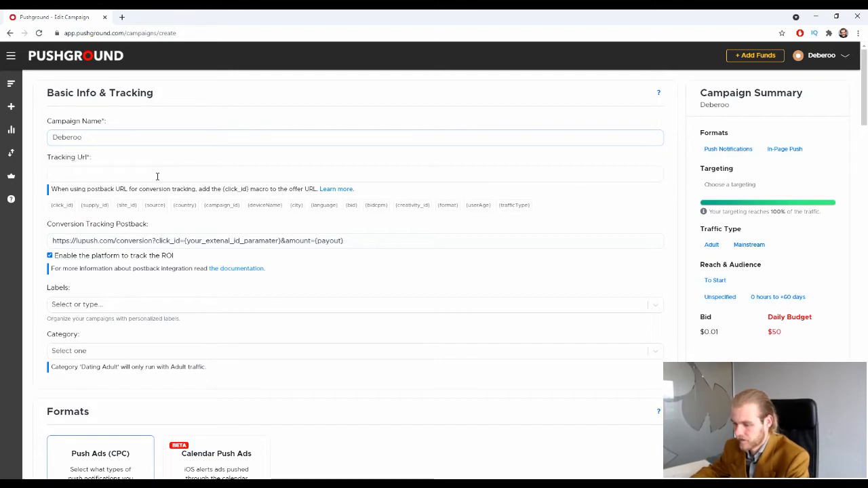
left_click(155, 175)
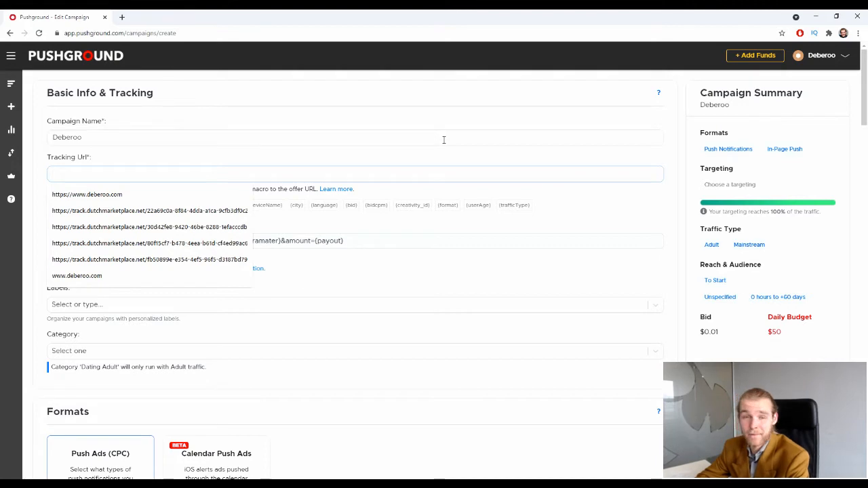
left_click(136, 226)
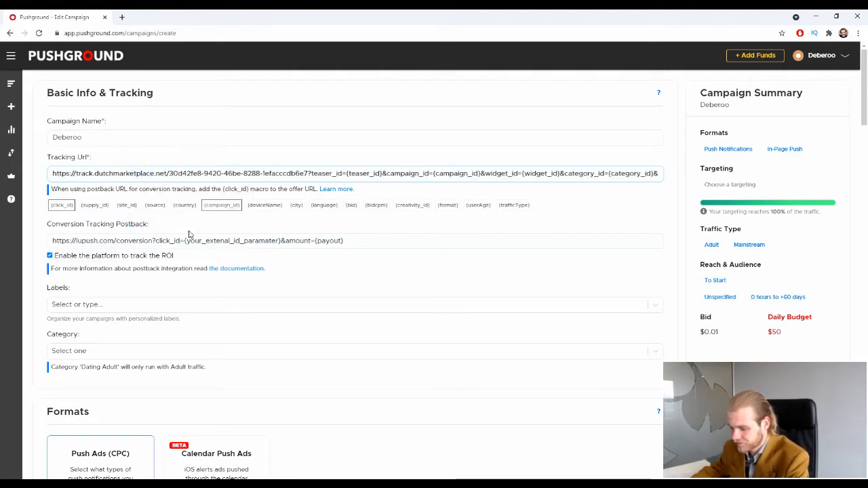
scroll(130, 242, "down", 1)
left_click_drag(63, 177, 187, 185)
left_click(187, 179)
scroll(171, 162, "down", 1)
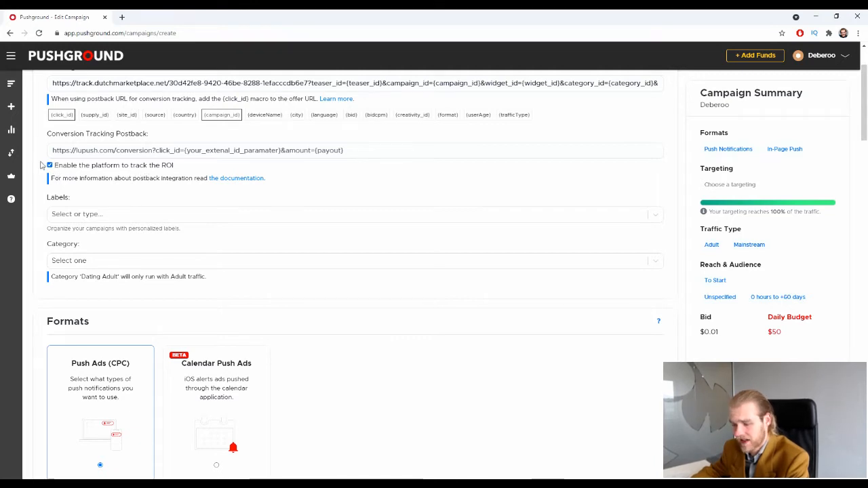
scroll(124, 191, "down", 1)
Create a 'Sweepstakes' label for the campaign, then remove it again.
left_click(103, 164)
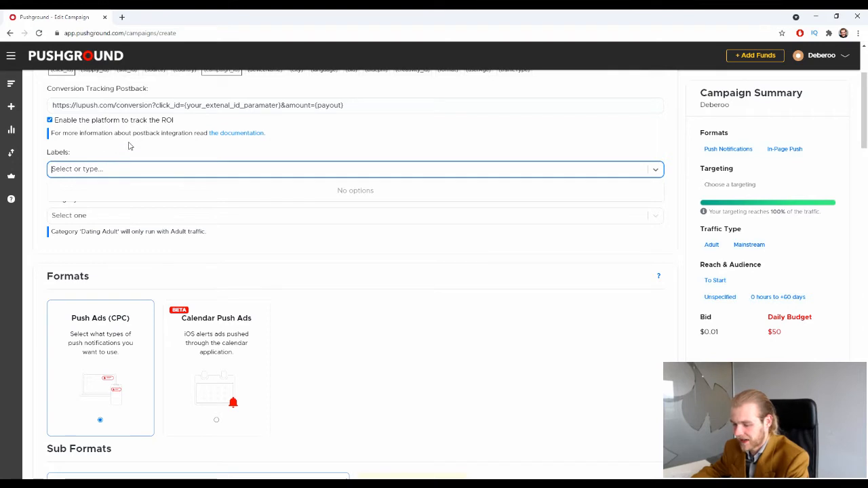
scroll(130, 145, "up", 2)
scroll(183, 153, "up", 1)
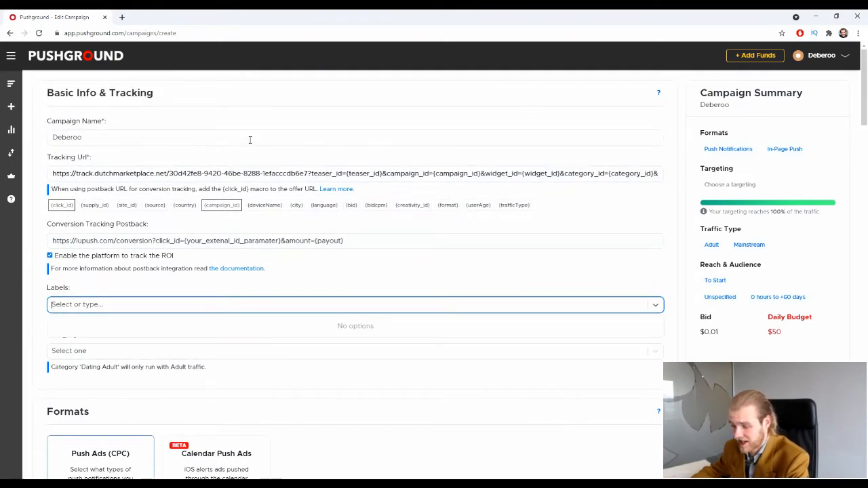
type("Swe")
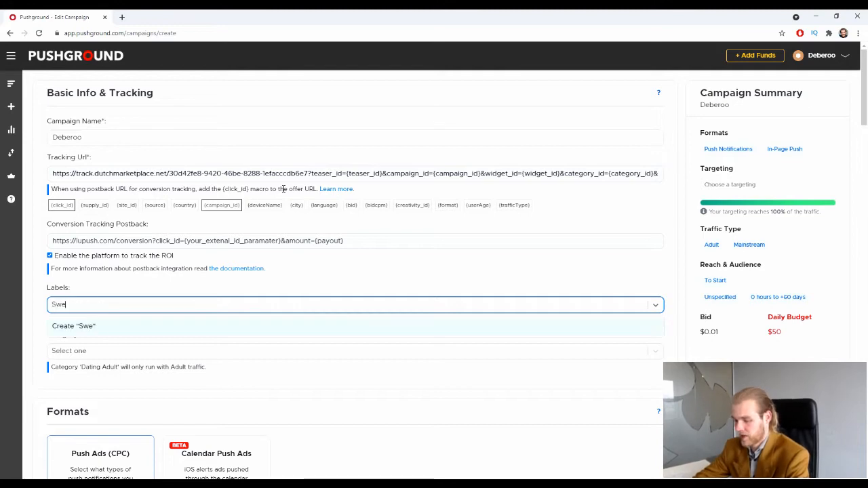
type("epstakes")
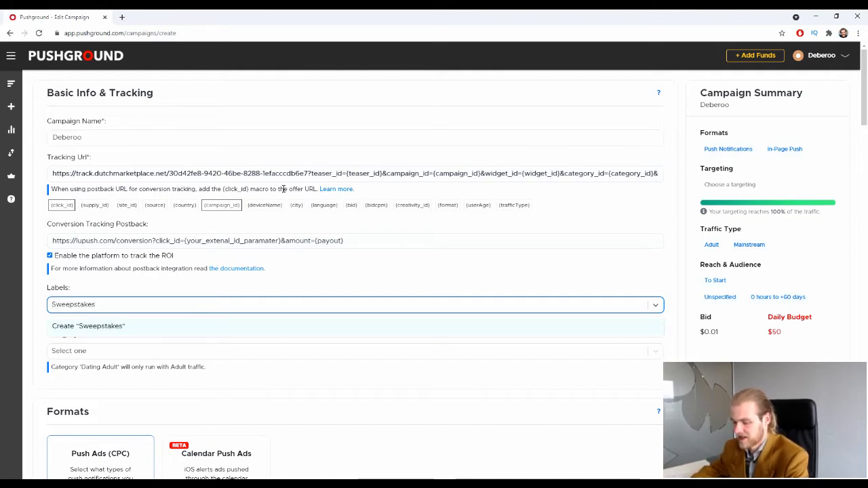
left_click(167, 292)
left_click(140, 308)
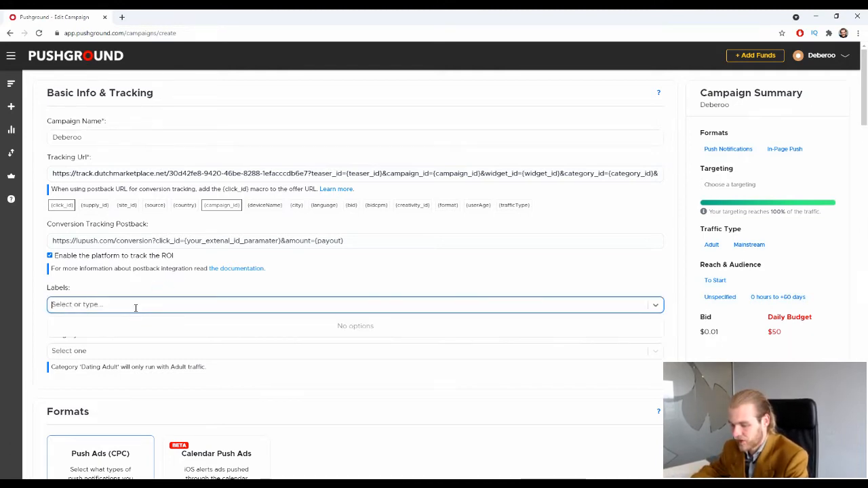
type("St")
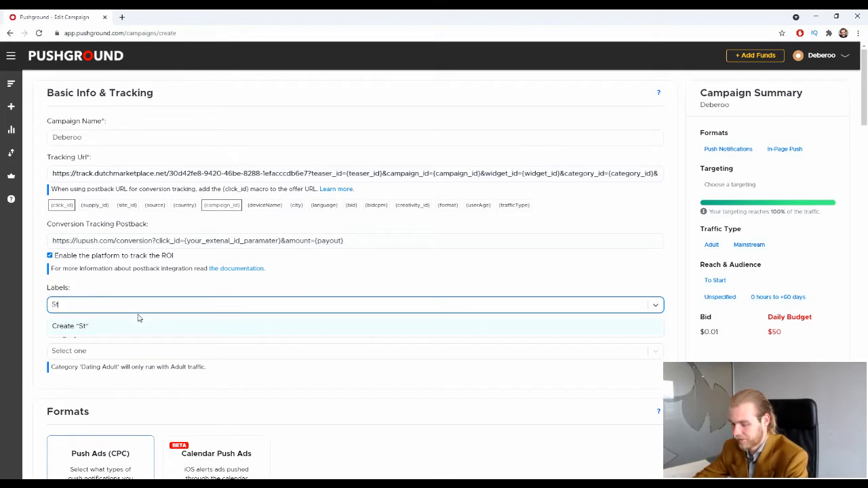
type("wee[stakes")
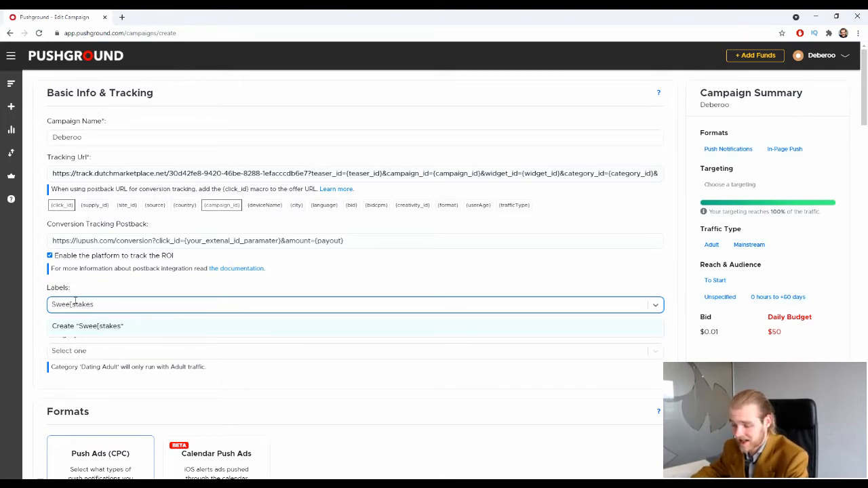
left_click(75, 303)
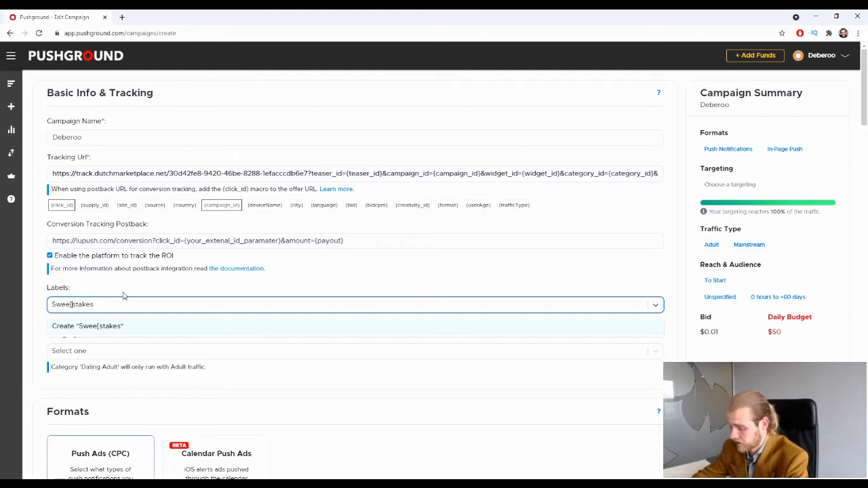
key("BackSpace")
type("p")
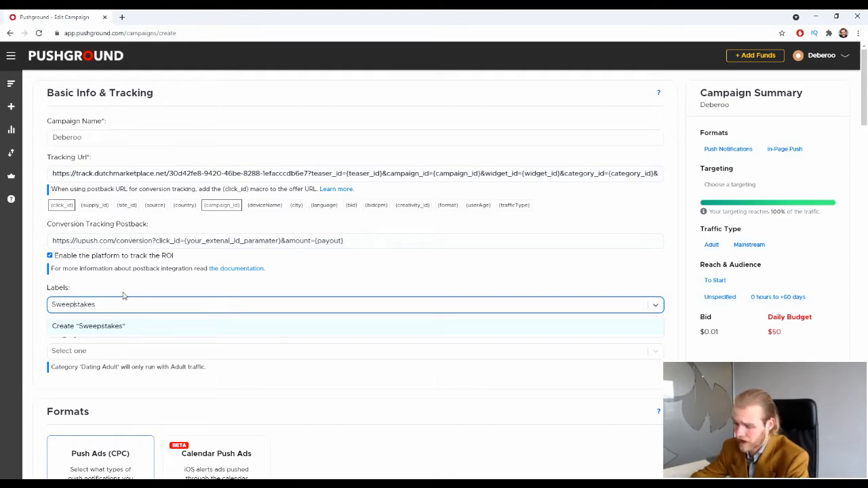
left_click(74, 327)
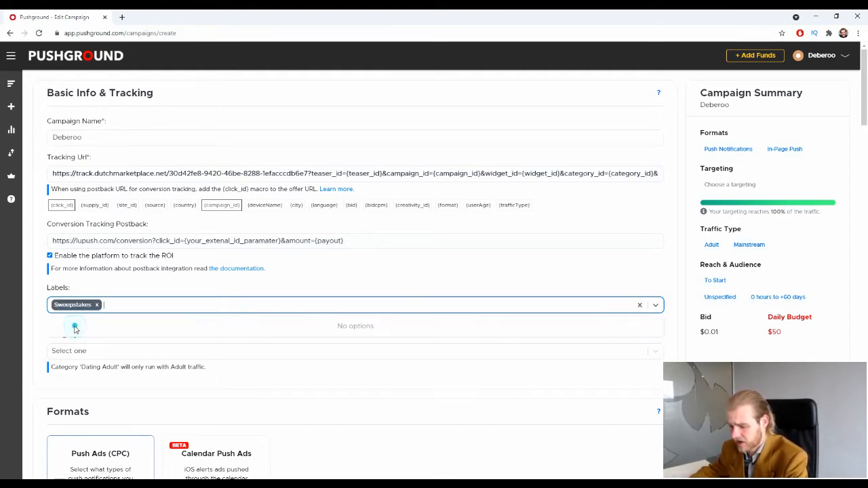
left_click(639, 305)
Choose Sweepstakes from the Category dropdown.
scroll(88, 317, "down", 1)
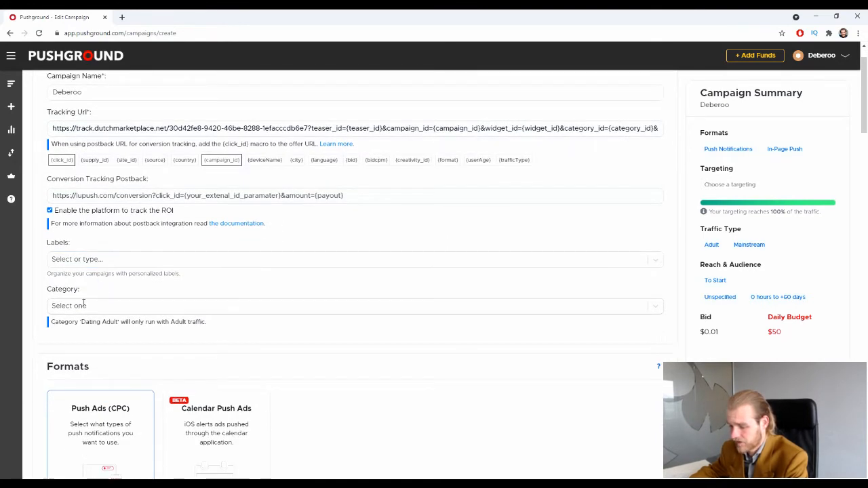
scroll(58, 294, "down", 1)
left_click(125, 261)
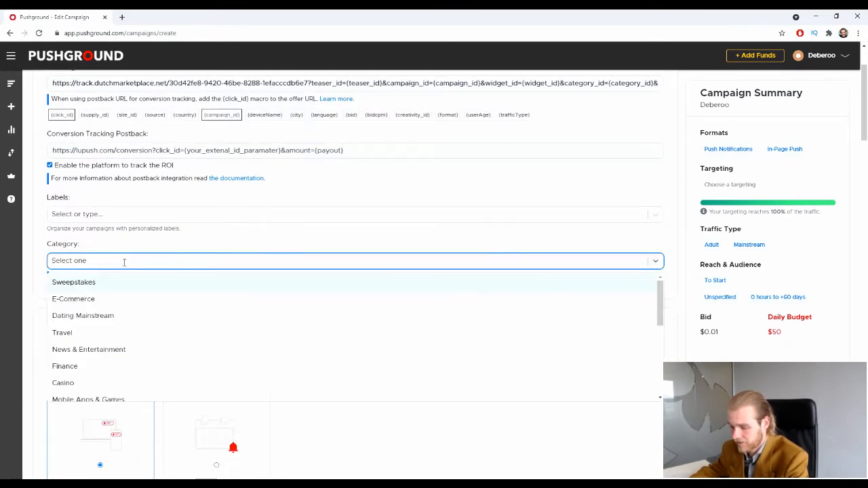
scroll(180, 291, "down", 6)
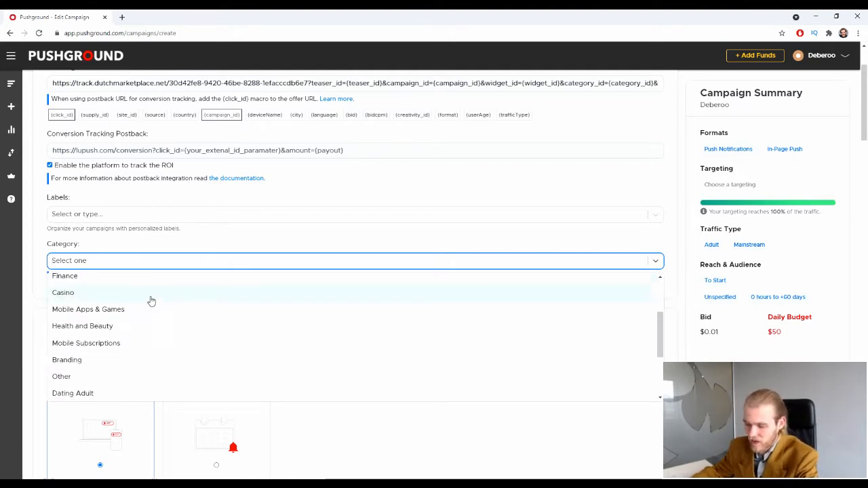
scroll(186, 304, "up", 6)
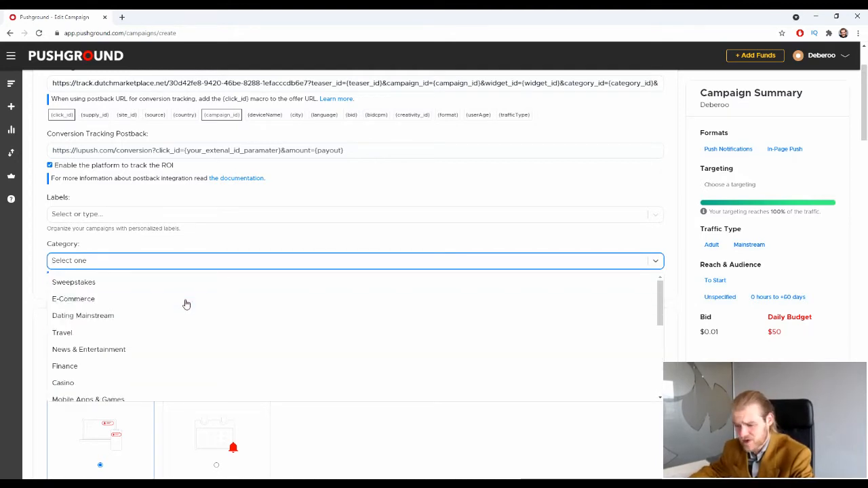
left_click(150, 214)
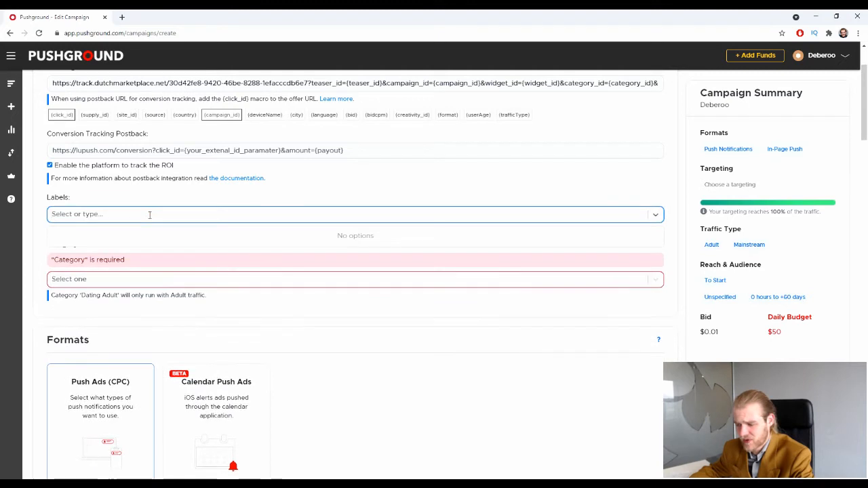
left_click(141, 278)
scroll(227, 301, "down", 1)
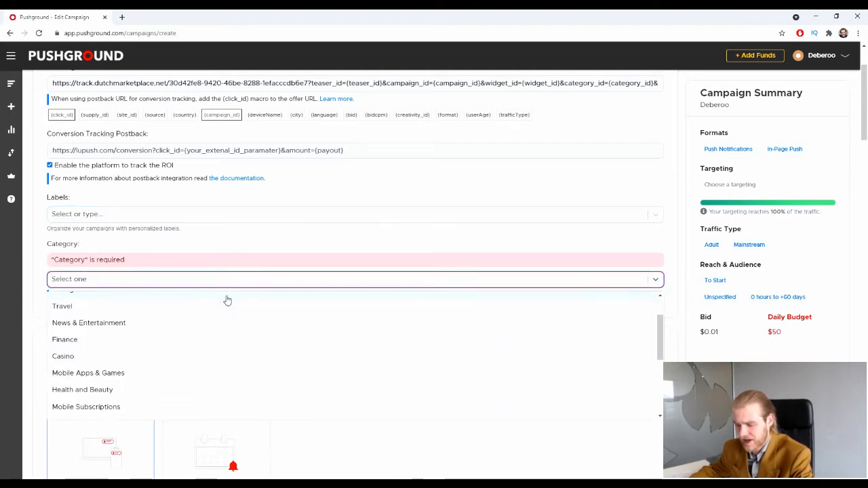
scroll(225, 312, "up", 1)
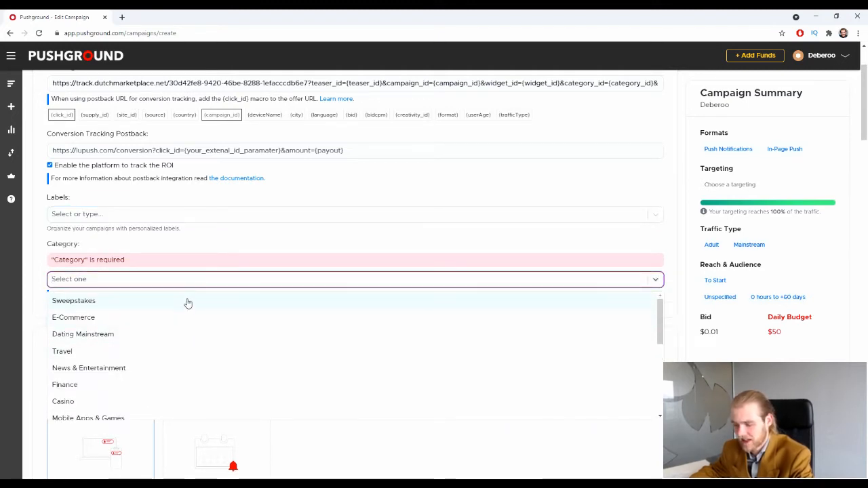
scroll(186, 303, "down", 5)
scroll(143, 364, "up", 5)
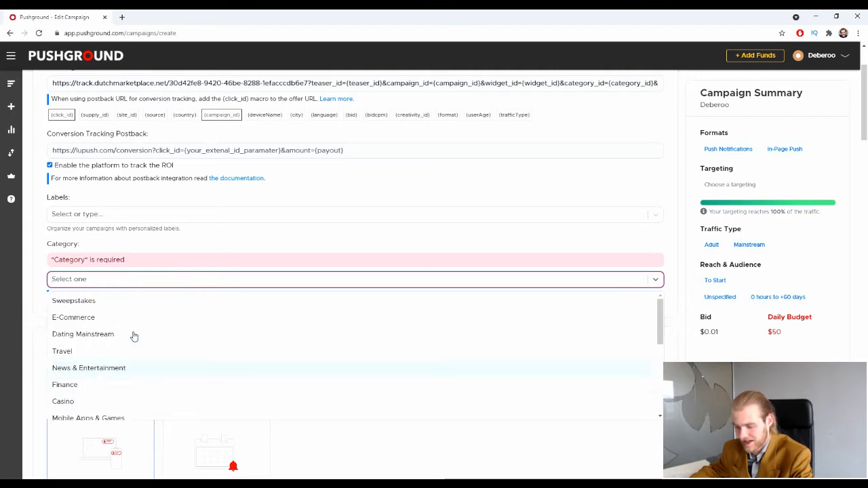
left_click(114, 302)
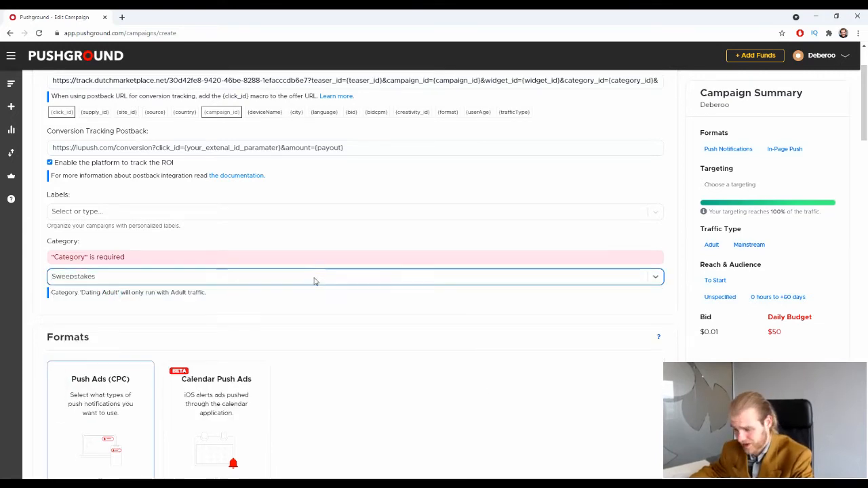
scroll(316, 264, "down", 2)
left_click_drag(52, 207, 139, 204)
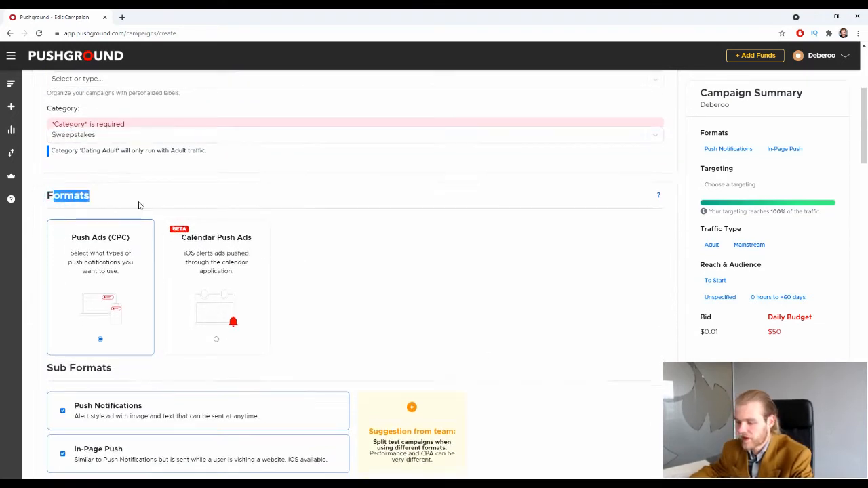
Select the Calendar Push Ads (BETA) format card instead of Push Ads (CPC).
left_click(168, 197)
scroll(271, 204, "down", 2)
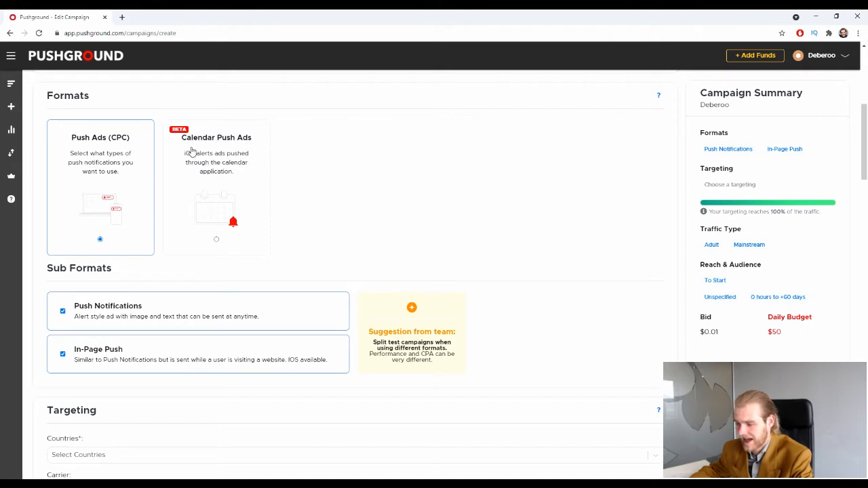
left_click(226, 179)
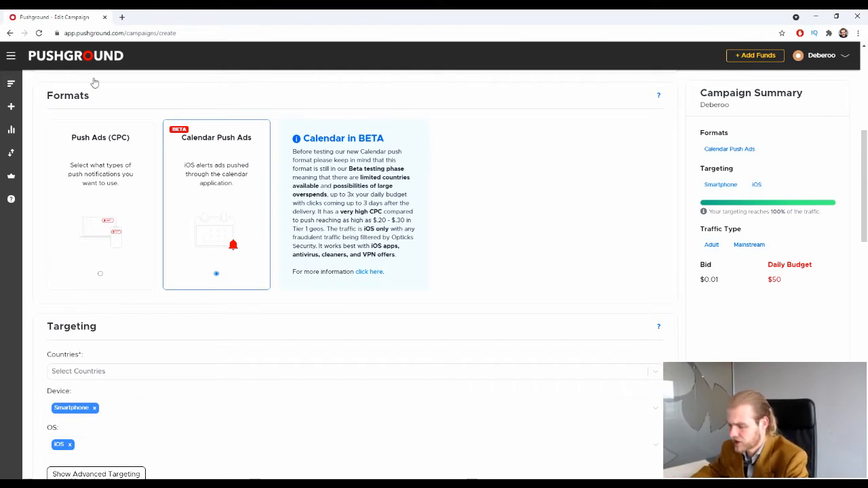
scroll(302, 230, "down", 1)
scroll(394, 271, "up", 2)
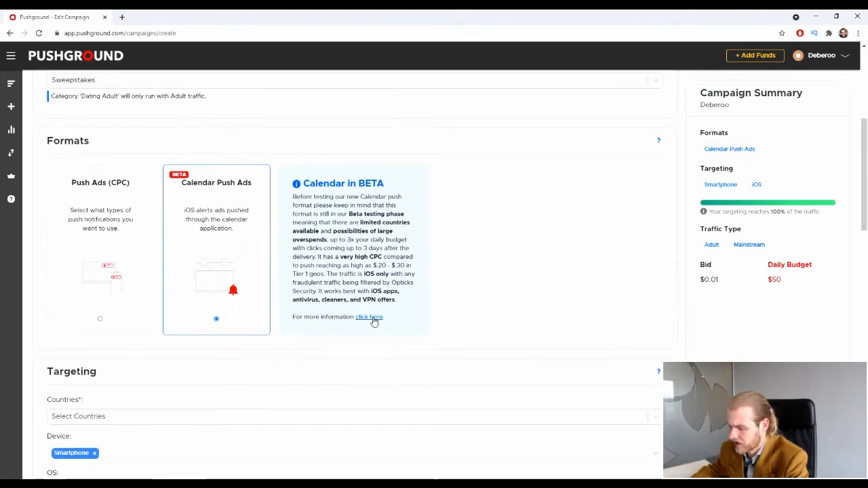
Open the iOS Calendar Push article from the 'click here' link in the Calendar in BETA box.
left_click(372, 317)
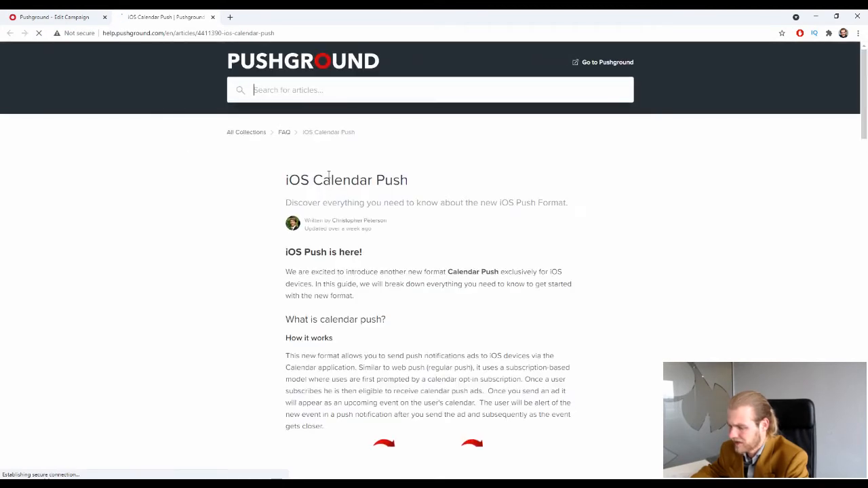
scroll(340, 180, "down", 2)
scroll(340, 180, "down", 2)
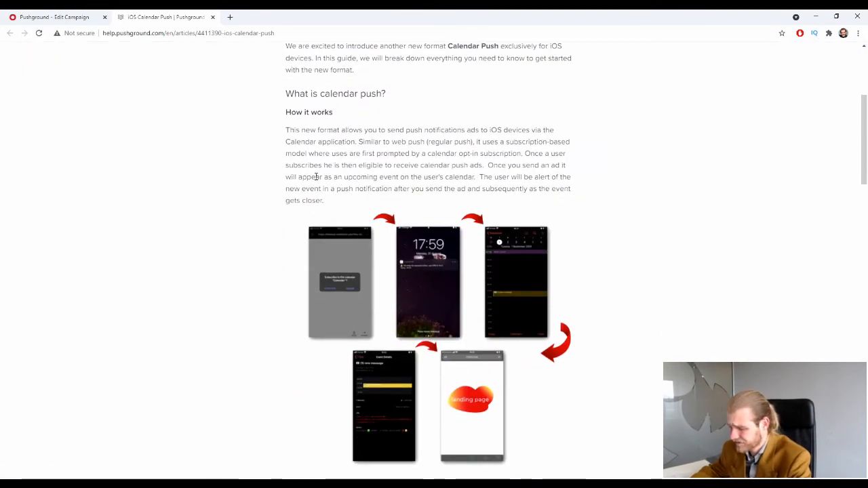
Scroll down to the calendar push flow diagram and open it full size in a new tab.
scroll(316, 170, "up", 1)
scroll(468, 306, "down", 2)
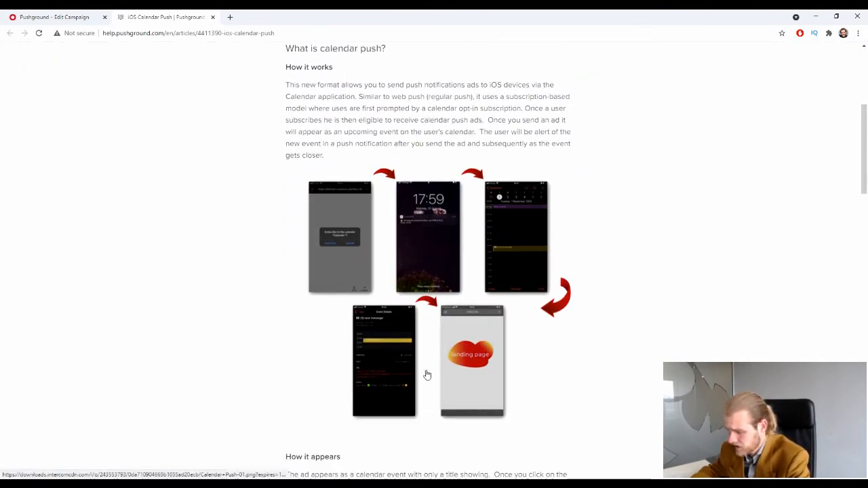
scroll(539, 305, "down", 1)
scroll(539, 306, "down", 1)
left_click(437, 179)
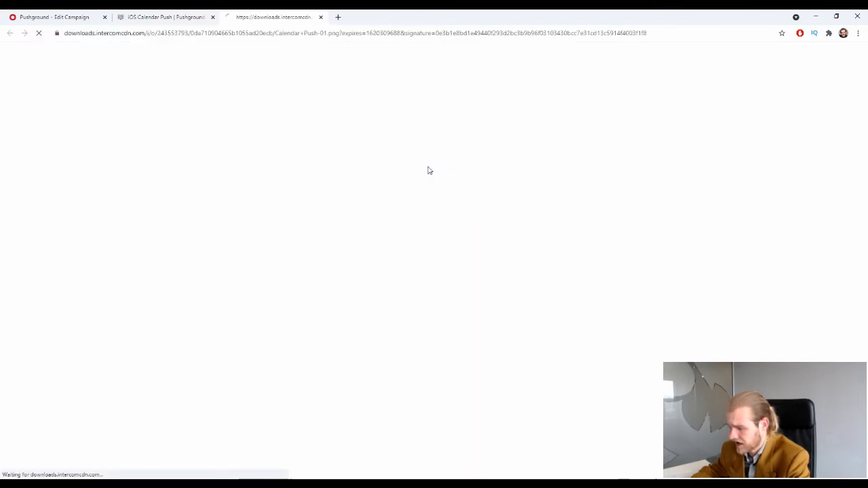
Pan around the Calendar-Push flow diagram to read each step, then close the image tab.
scroll(227, 229, "up", 7)
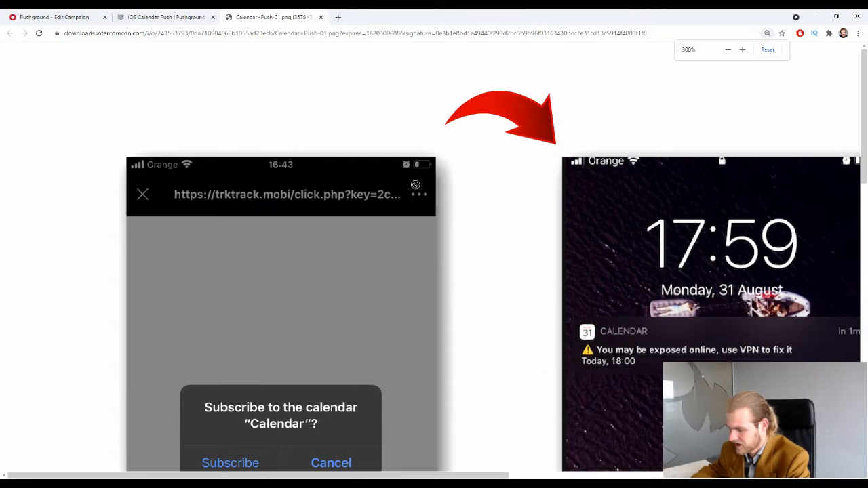
scroll(413, 217, "down", 3)
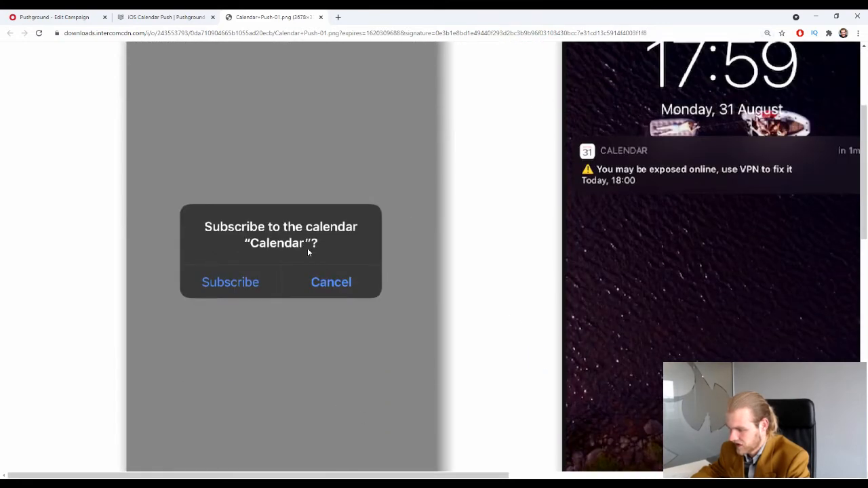
scroll(345, 244, "right", 6)
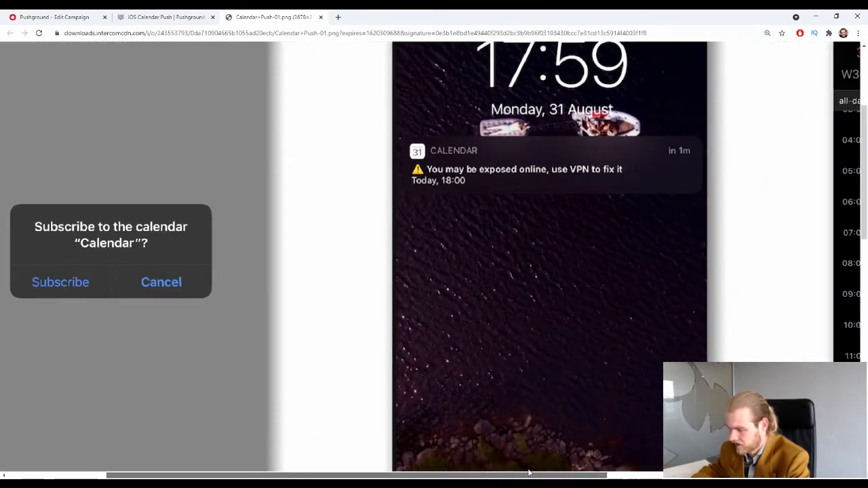
scroll(346, 244, "up", 1)
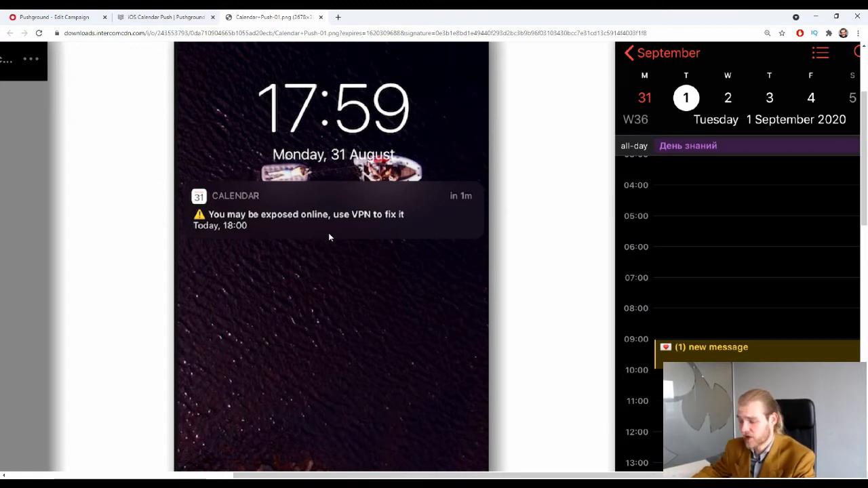
scroll(574, 403, "right", 3)
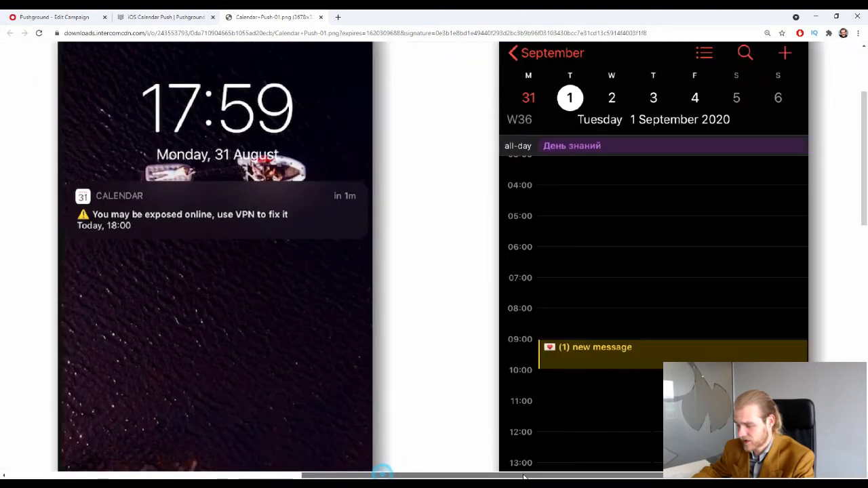
scroll(503, 309, "down", 3)
scroll(493, 312, "up", 2)
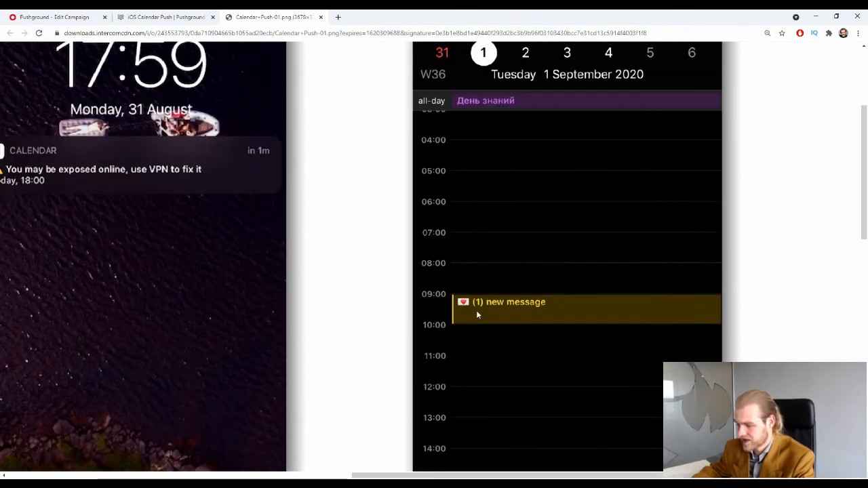
scroll(476, 310, "down", 7)
scroll(439, 471, "left", 5)
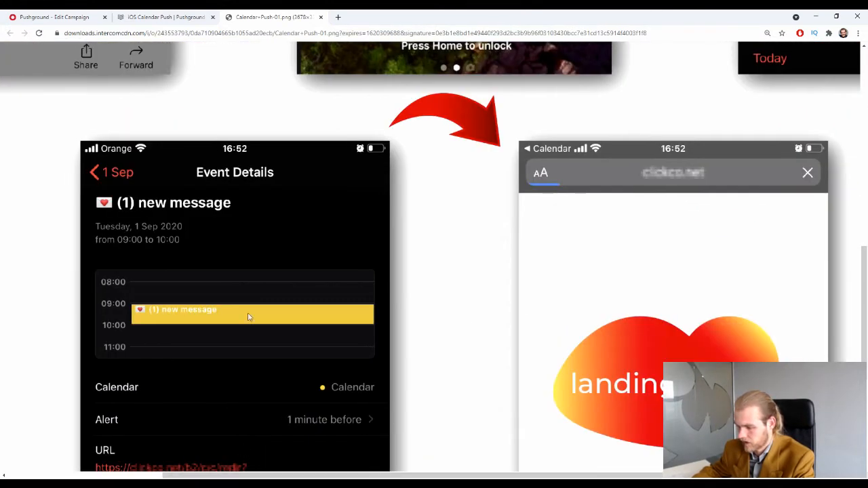
scroll(267, 332, "down", 3)
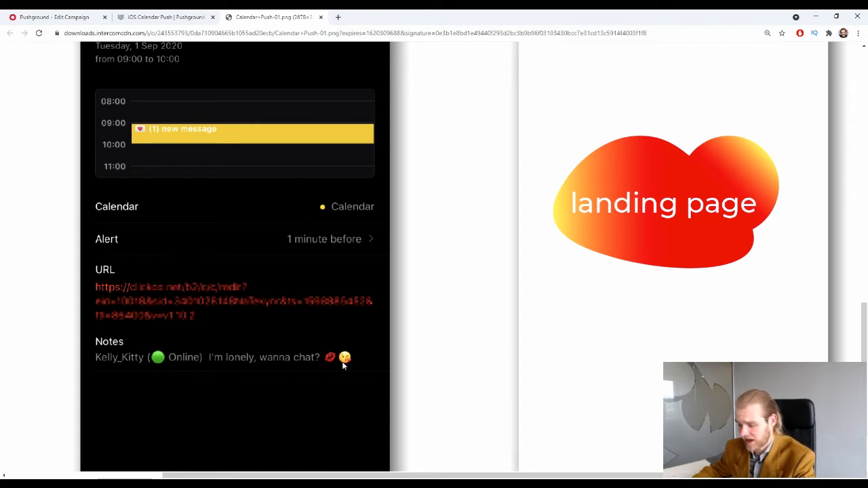
scroll(234, 338, "up", 2)
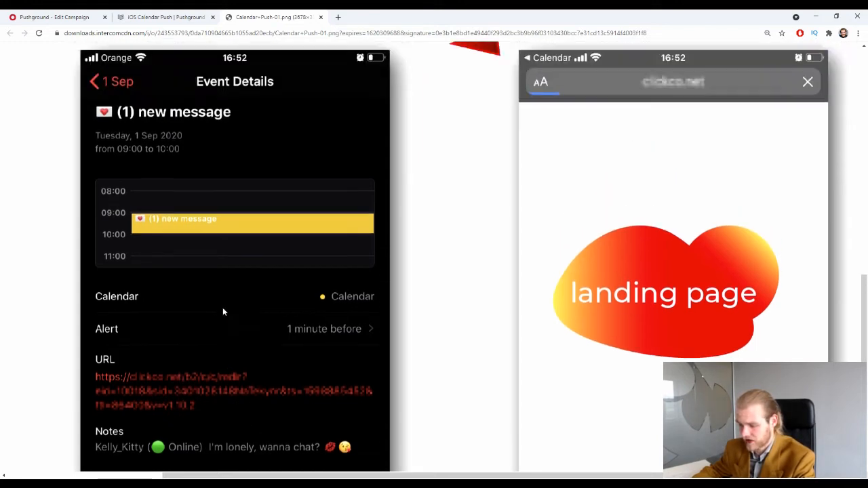
scroll(224, 306, "down", 2)
scroll(236, 248, "up", 1)
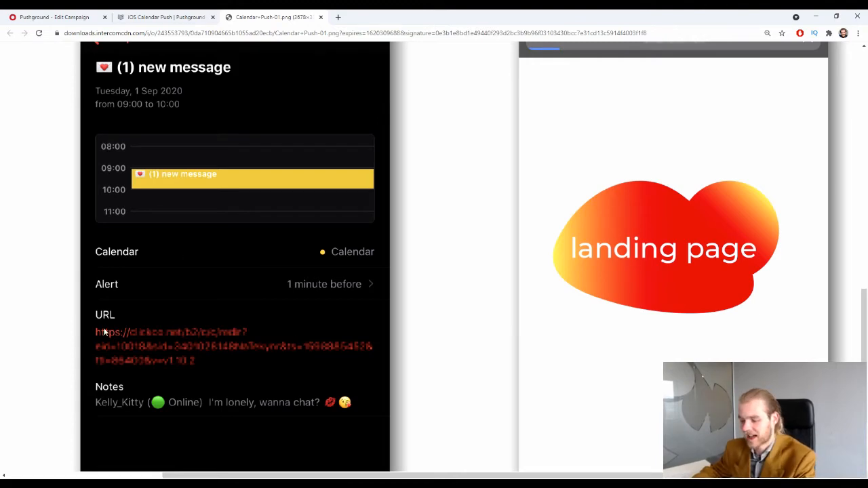
scroll(169, 291, "up", 2)
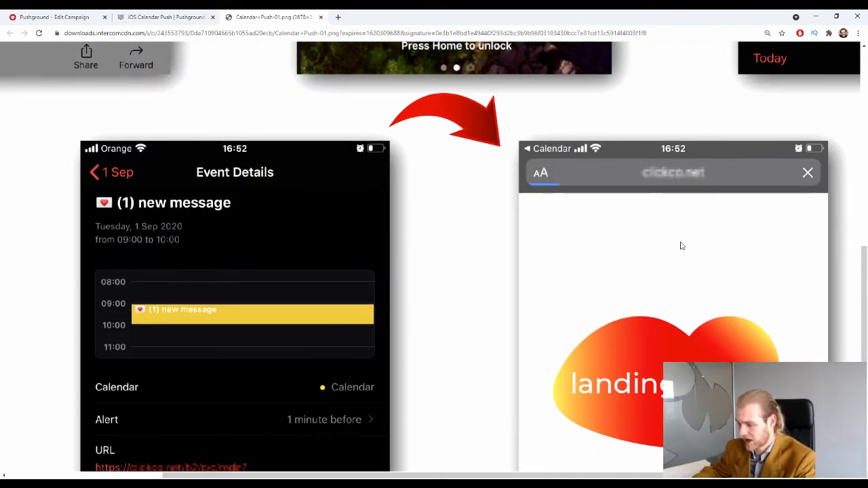
scroll(681, 244, "up", 8)
left_click(320, 17)
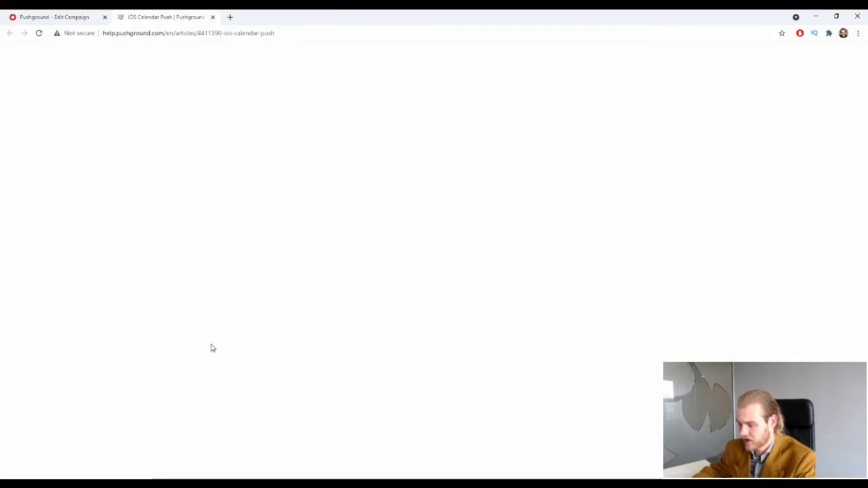
Read the rest of the iOS Calendar Push article and close its tab.
scroll(210, 265, "down", 3)
scroll(213, 258, "down", 5)
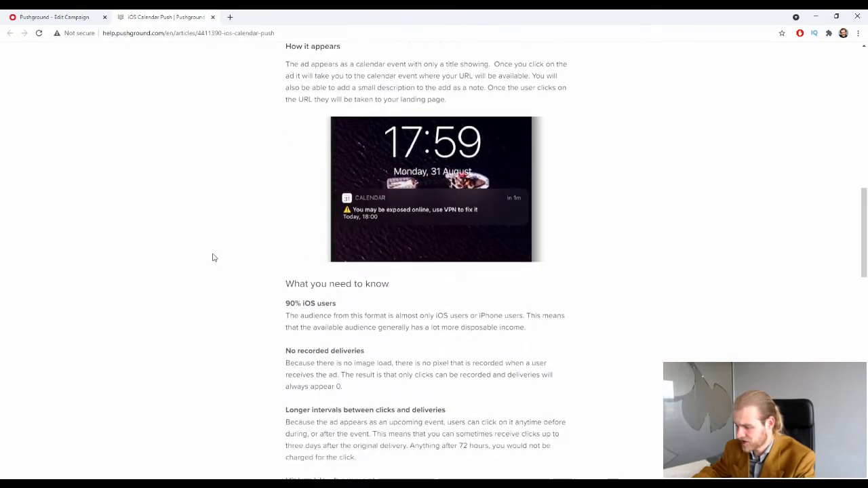
scroll(214, 255, "up", 5)
scroll(213, 253, "down", 1)
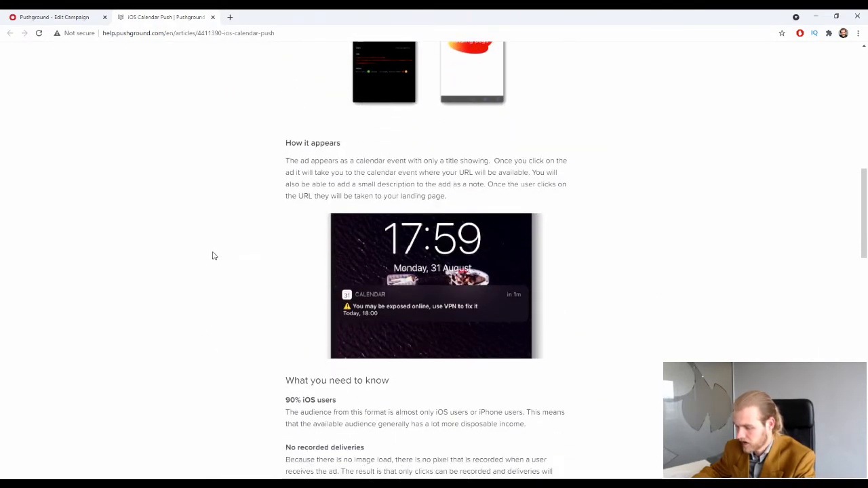
scroll(213, 252, "up", 7)
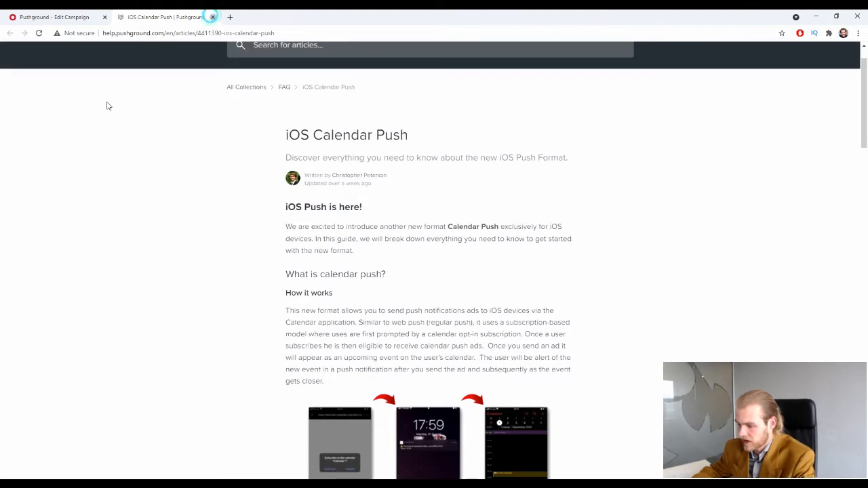
left_click(214, 18)
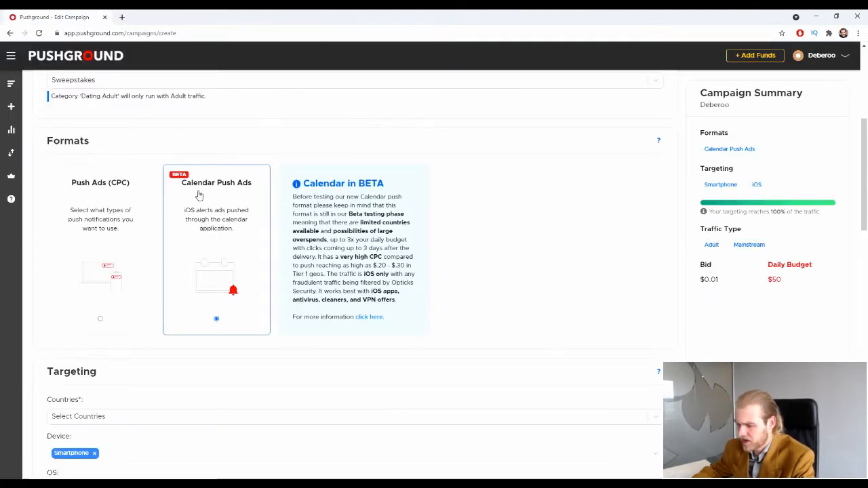
Switch the campaign format to Push Ads (CPC).
left_click(113, 236)
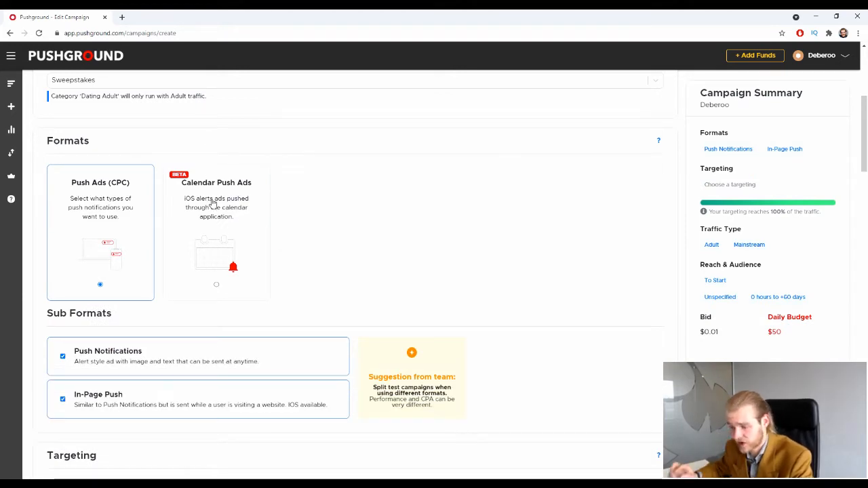
scroll(211, 204, "down", 2)
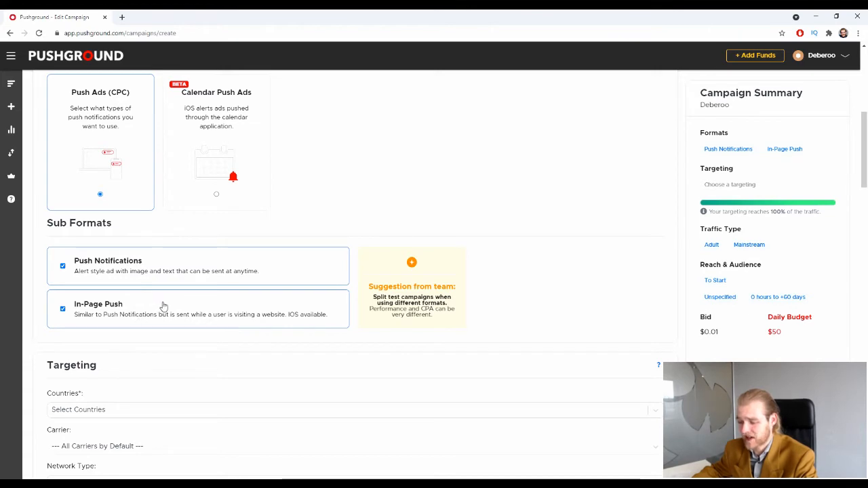
scroll(163, 307, "down", 3)
scroll(157, 222, "up", 1)
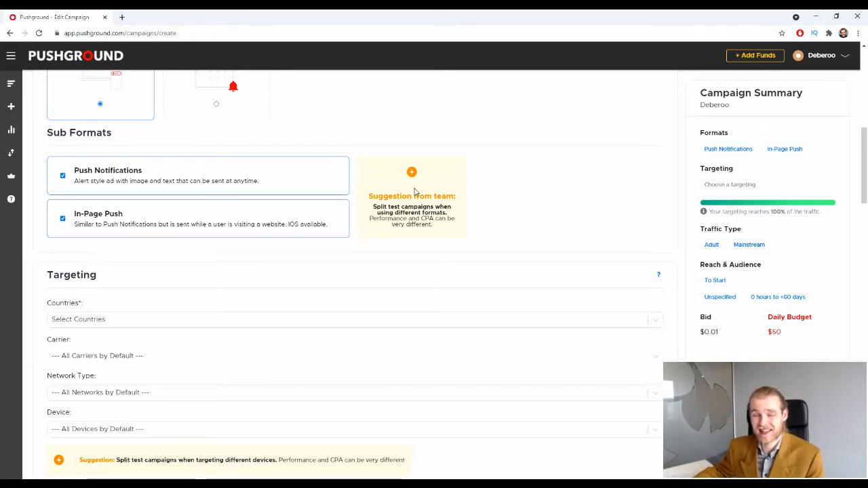
Leave only Push Notifications enabled under Sub Formats, with In-Page Push unchecked.
left_click(116, 208)
left_click(116, 204)
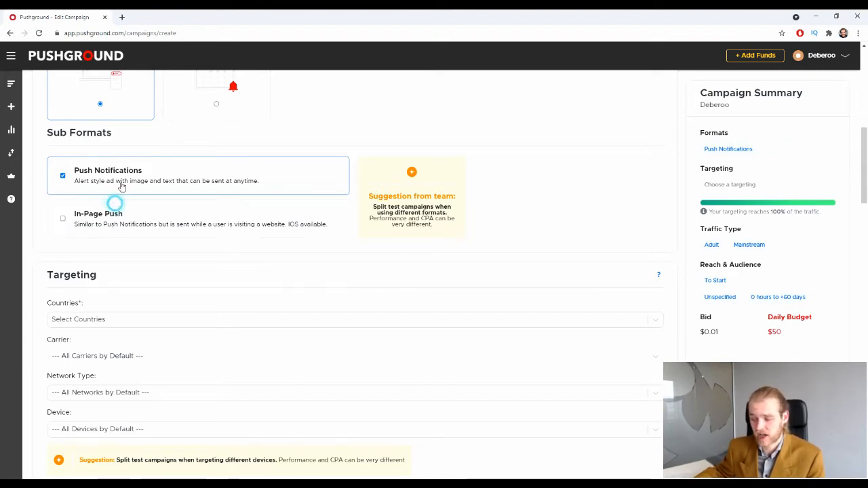
left_click(126, 170)
left_click(124, 219)
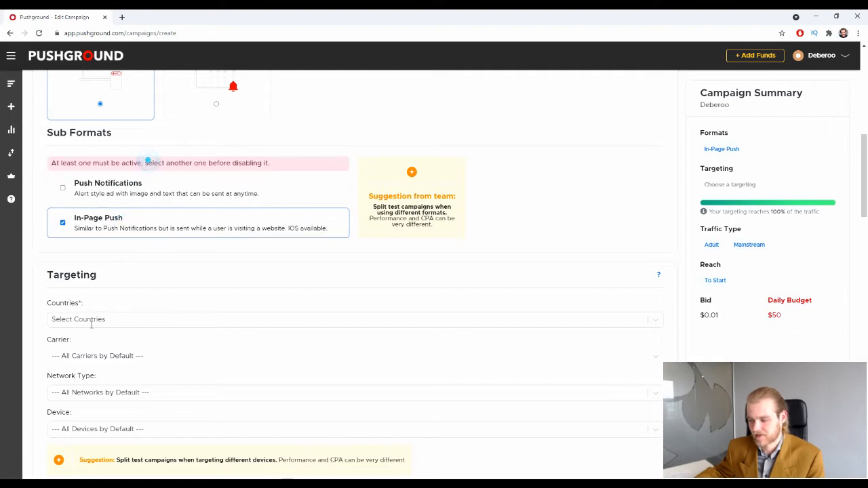
left_click(127, 197)
left_click(123, 232)
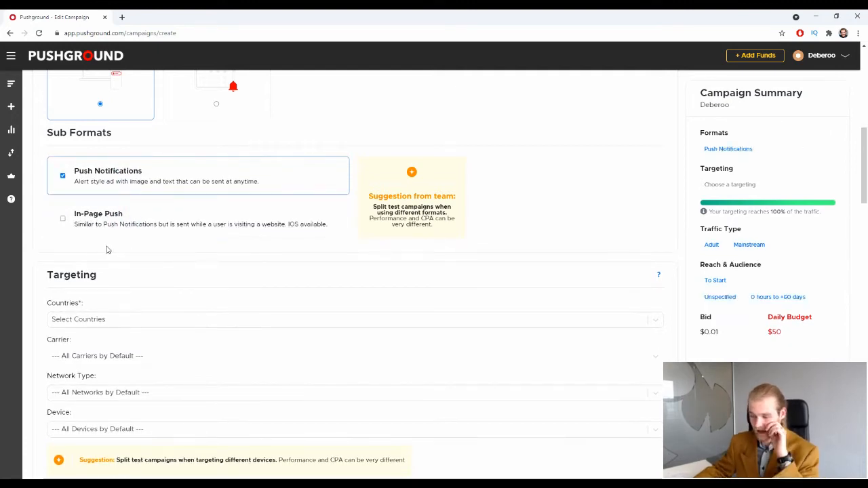
scroll(121, 239, "down", 2)
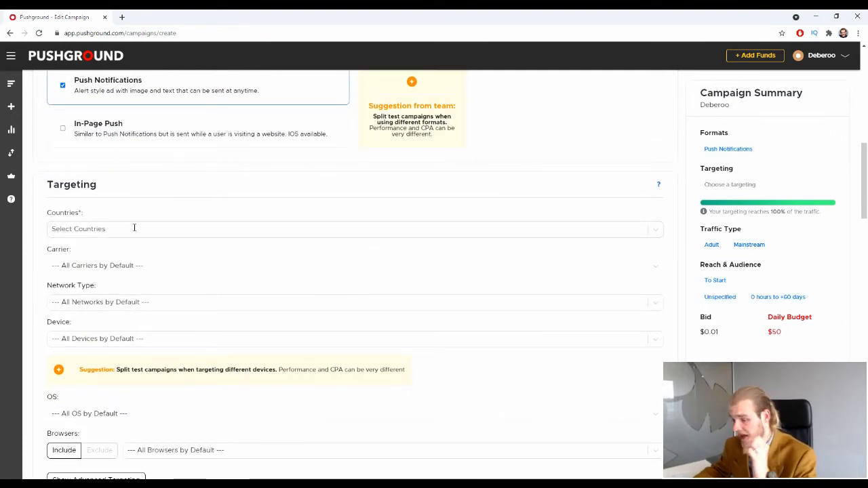
Target France as the campaign country, searching with 'fr'.
left_click(134, 228)
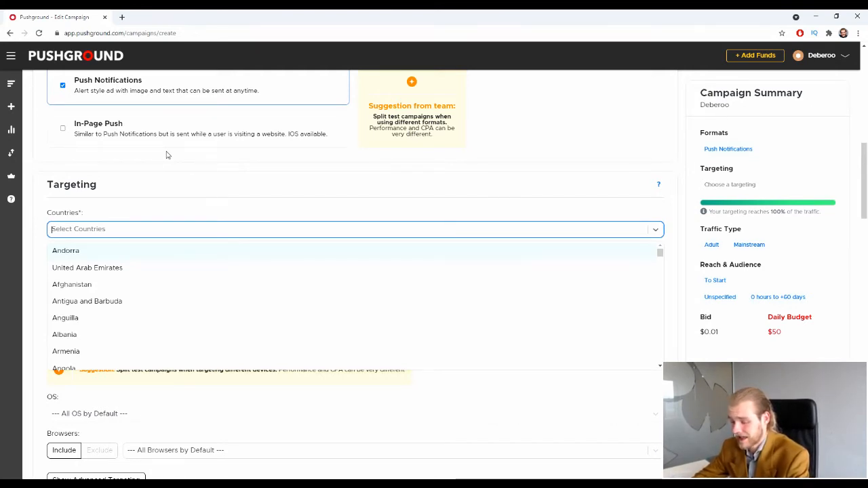
type("fr")
scroll(166, 155, "up", 1)
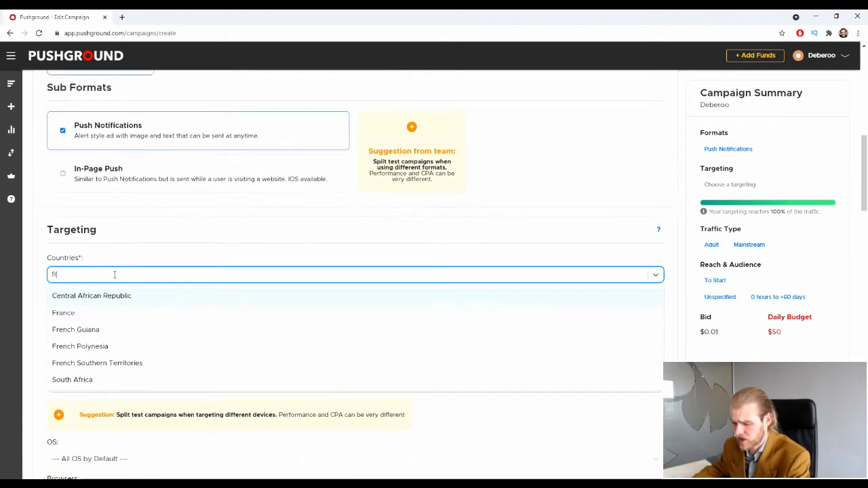
left_click(71, 315)
Scroll down to the Carrier dropdown and open the list of French mobile carriers.
scroll(71, 323, "down", 2)
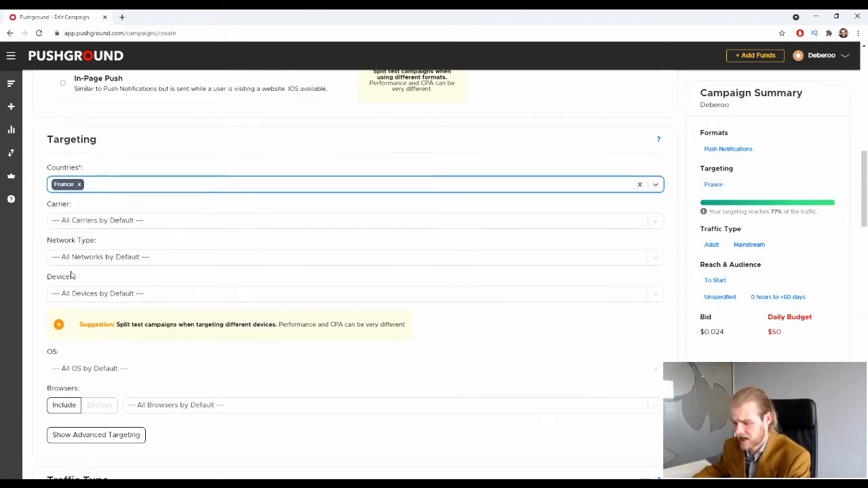
scroll(72, 275, "down", 1)
left_click(156, 176)
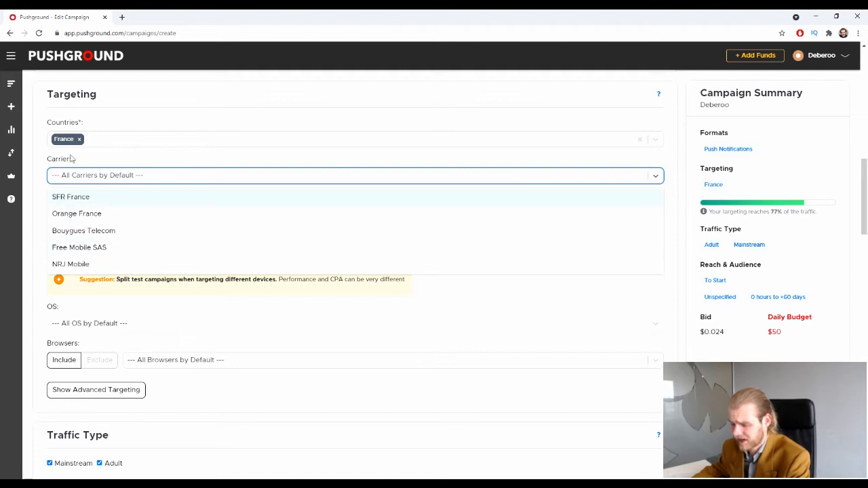
Keep carrier and network type at their defaults and set Device to Smartphone.
left_click(39, 194)
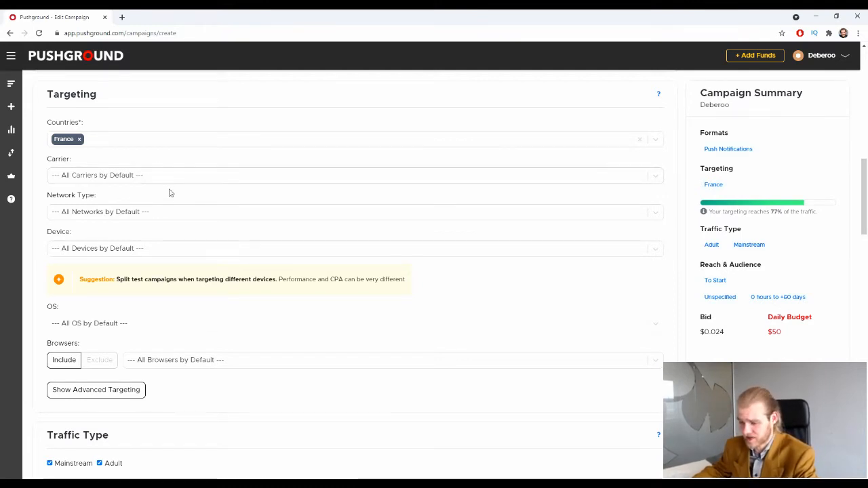
left_click(178, 212)
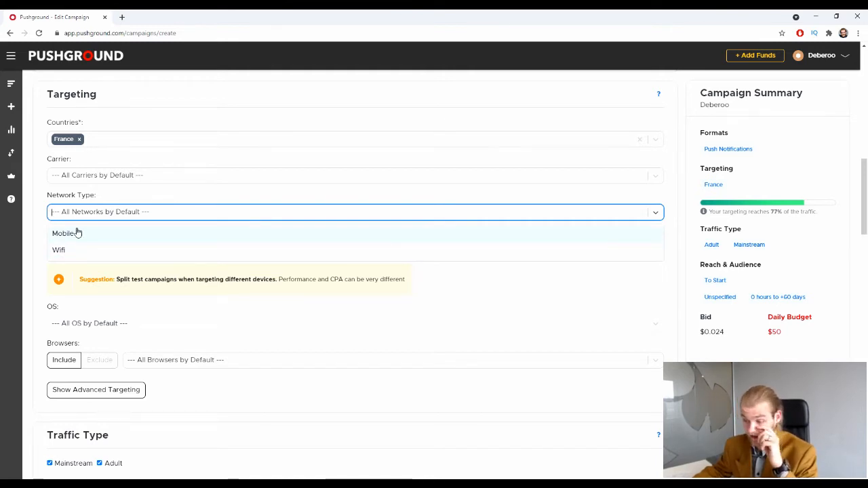
left_click(97, 198)
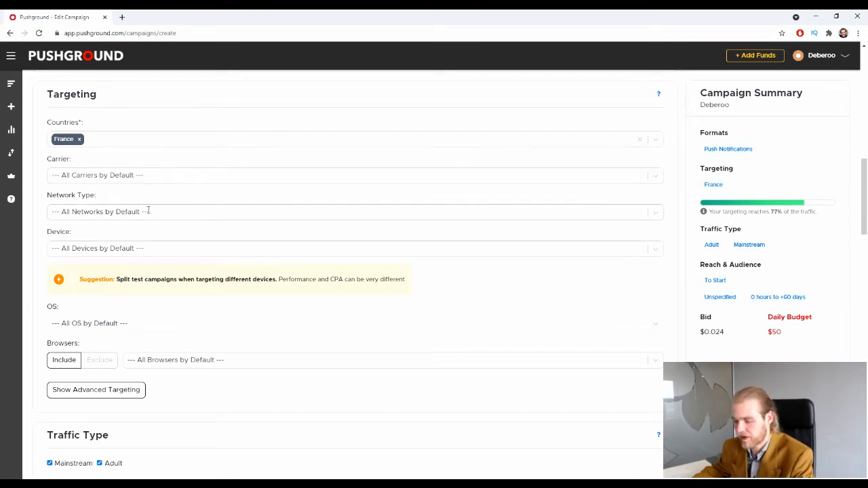
left_click(87, 243)
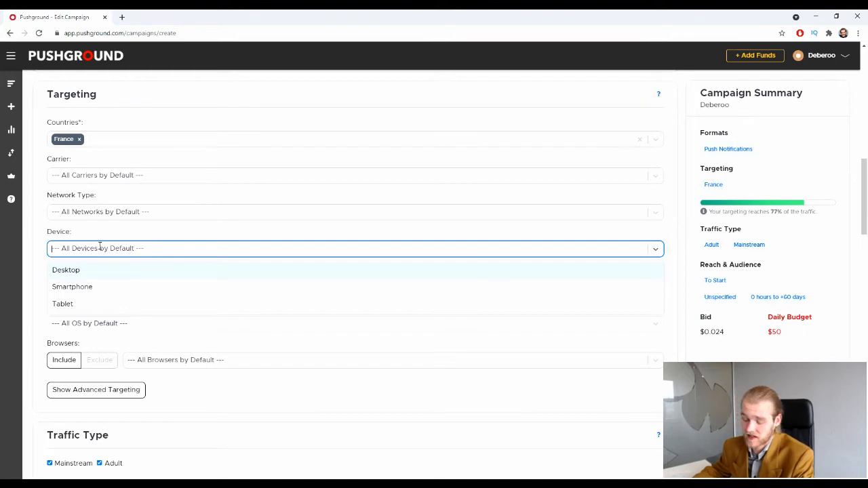
left_click(115, 290)
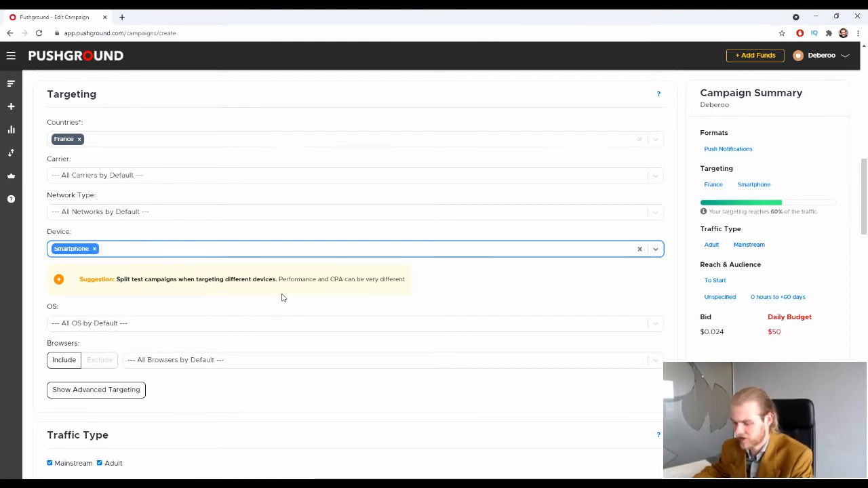
left_click(369, 289)
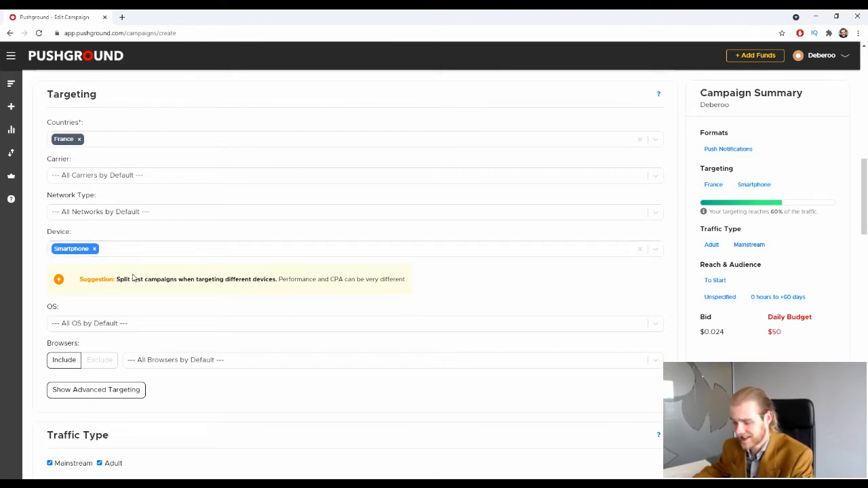
Restrict the operating system targeting to Android.
left_click_drag(117, 278, 124, 274)
left_click(263, 275)
left_click(202, 279)
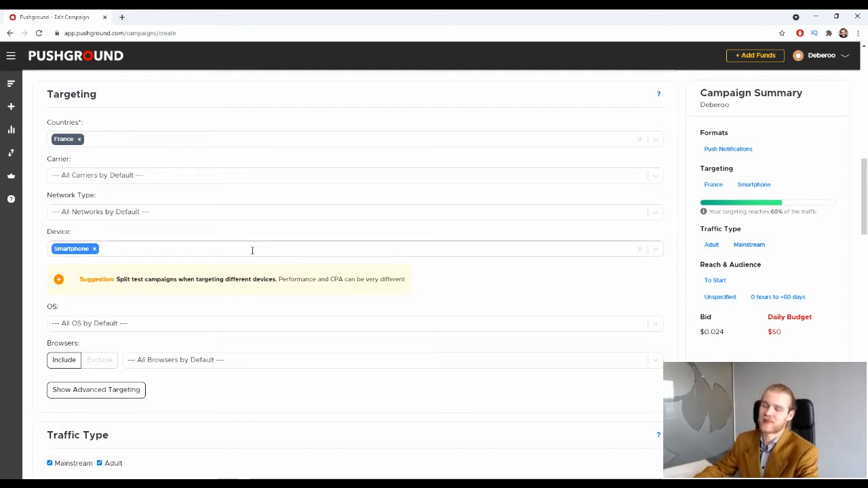
scroll(240, 241, "down", 3)
scroll(237, 238, "up", 1)
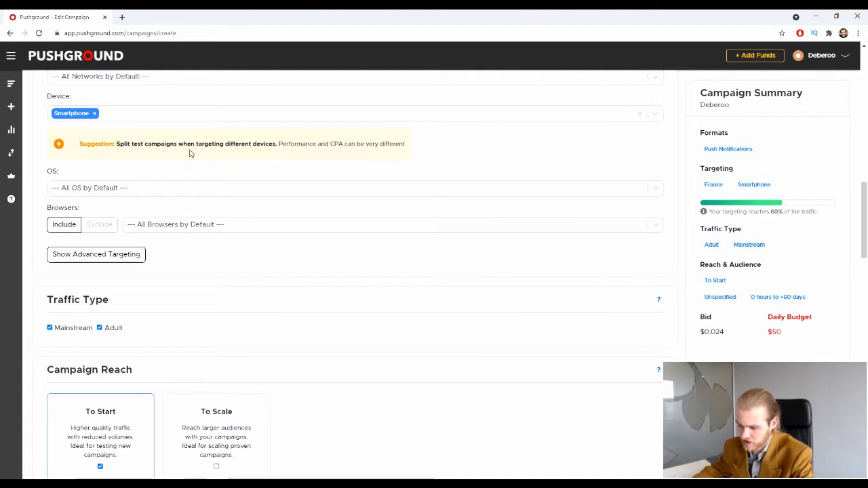
scroll(222, 164, "up", 1)
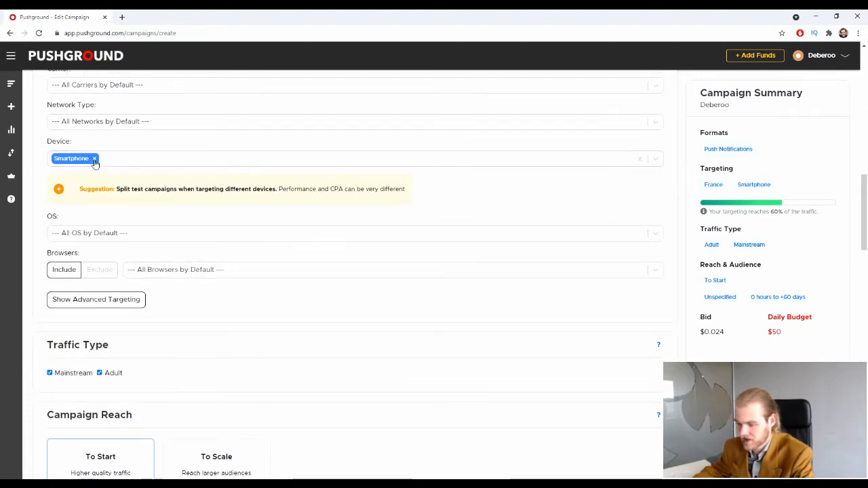
scroll(113, 203, "down", 1)
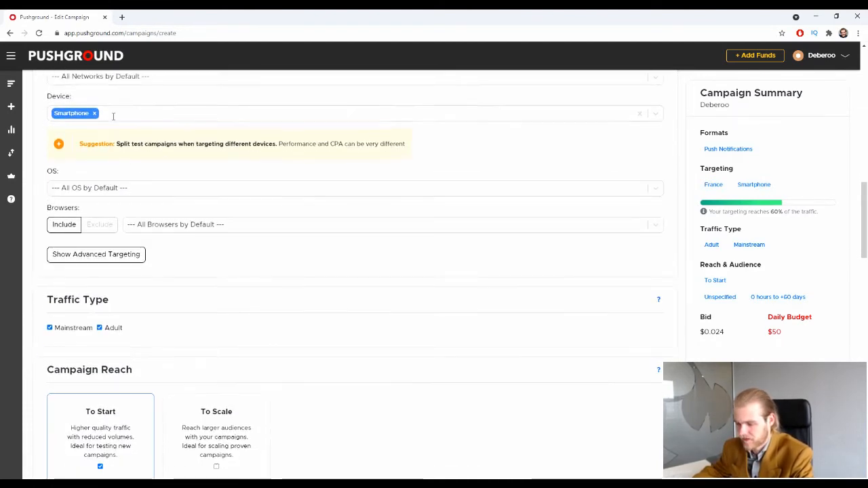
left_click(126, 187)
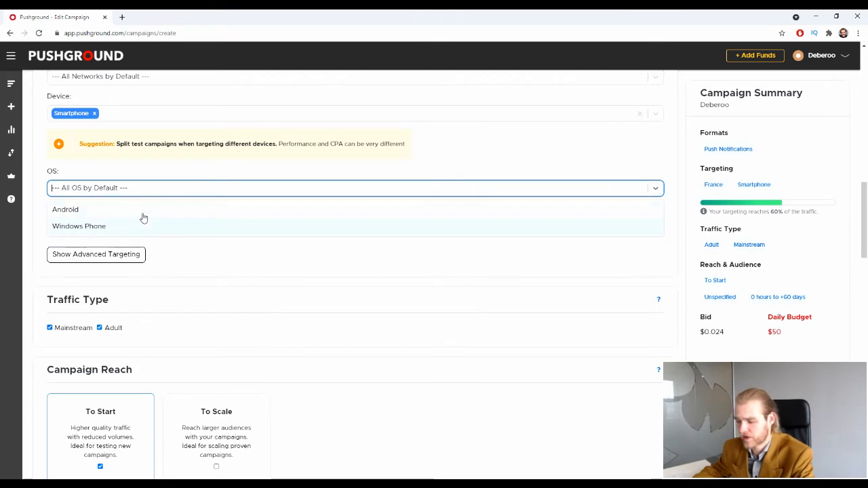
left_click(141, 208)
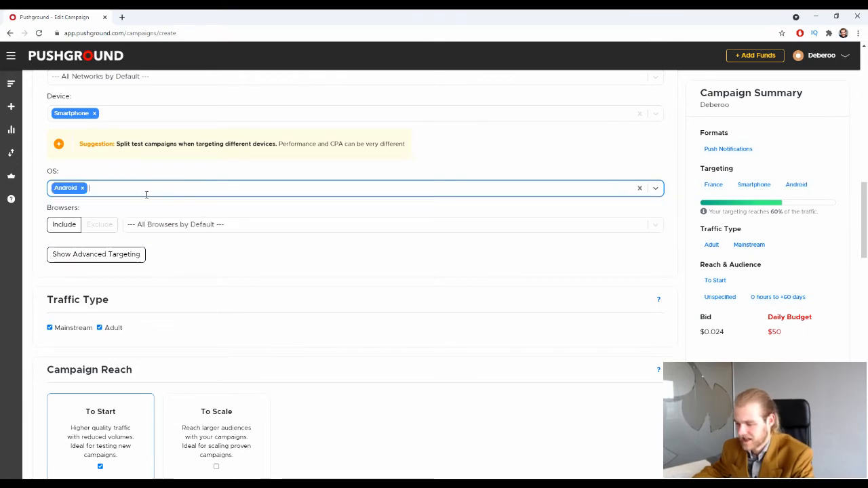
Show Advanced Targeting and replace Android with Windows Phone in the OS field.
left_click(131, 255)
scroll(156, 250, "down", 2)
scroll(144, 249, "down", 2)
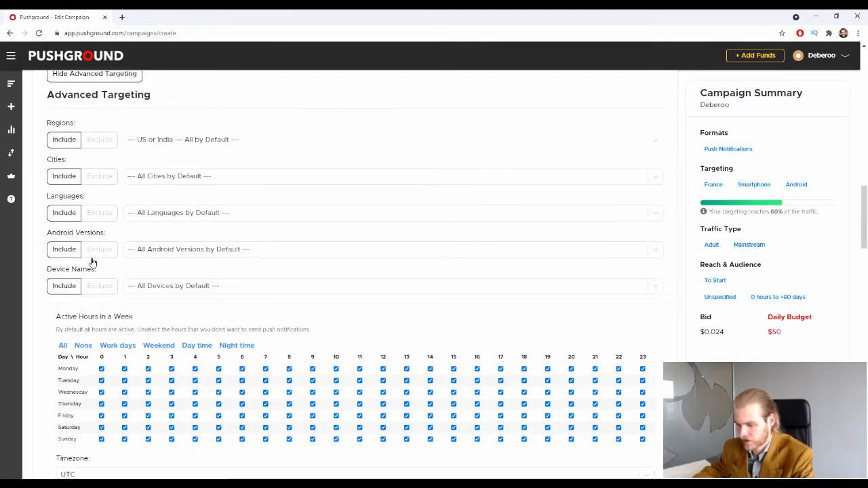
left_click(169, 250)
scroll(163, 244, "up", 4)
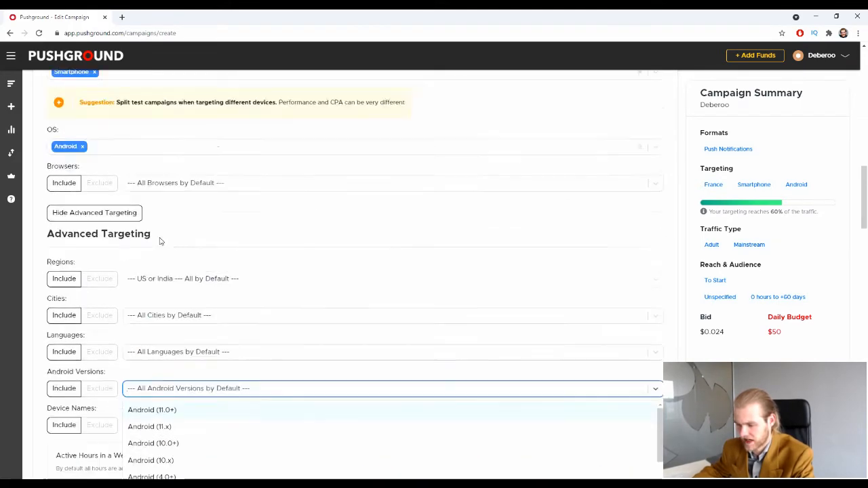
left_click(83, 188)
left_click(87, 226)
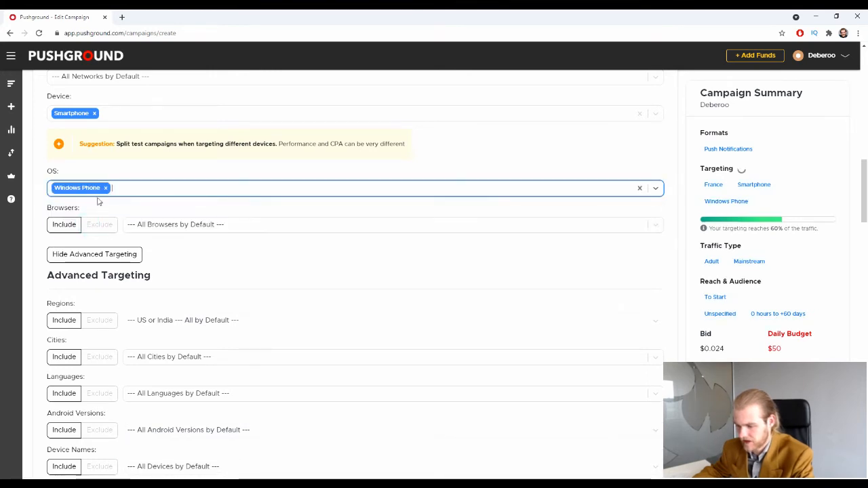
Remove Windows Phone so the OS field targets all operating systems.
scroll(131, 185, "down", 2)
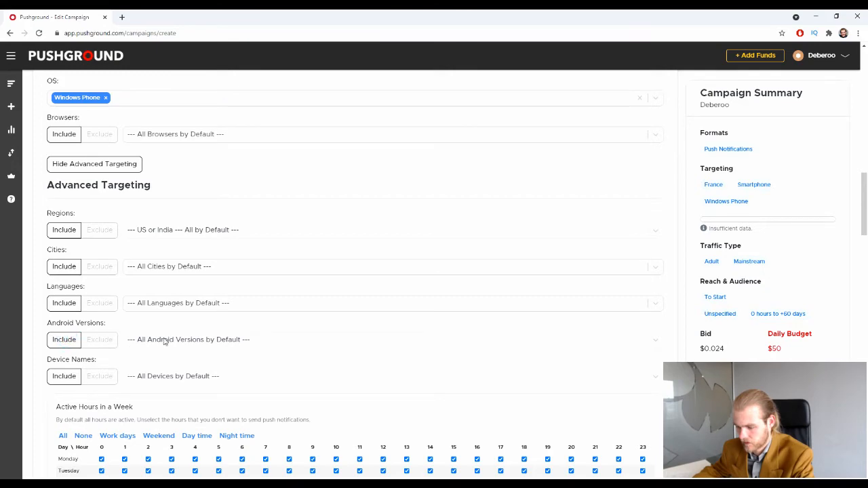
scroll(139, 331, "down", 3)
scroll(138, 325, "down", 2)
scroll(136, 319, "up", 5)
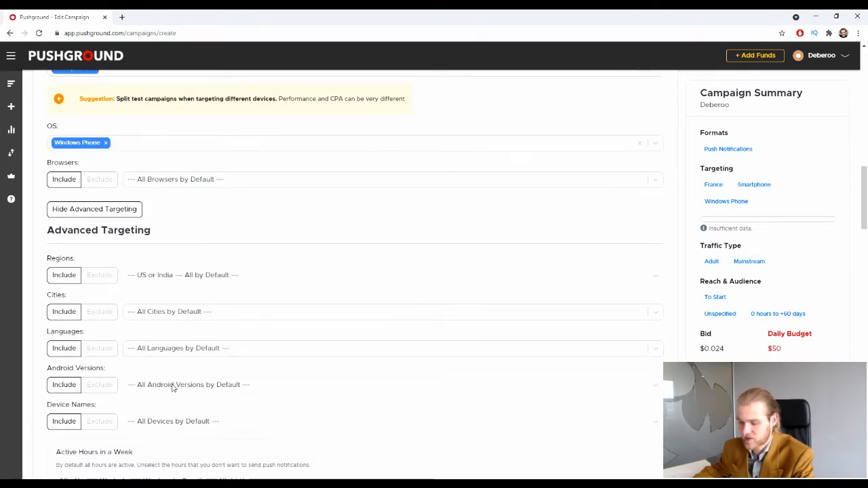
scroll(152, 368, "down", 1)
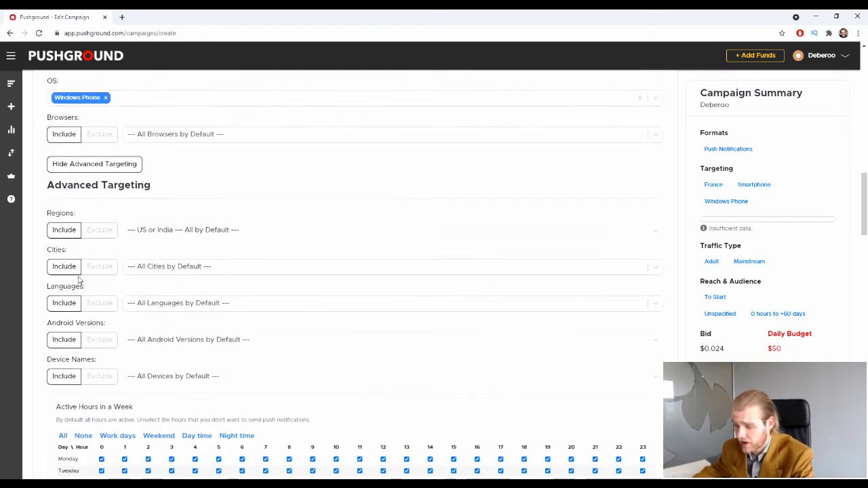
left_click(106, 98)
left_click(121, 99)
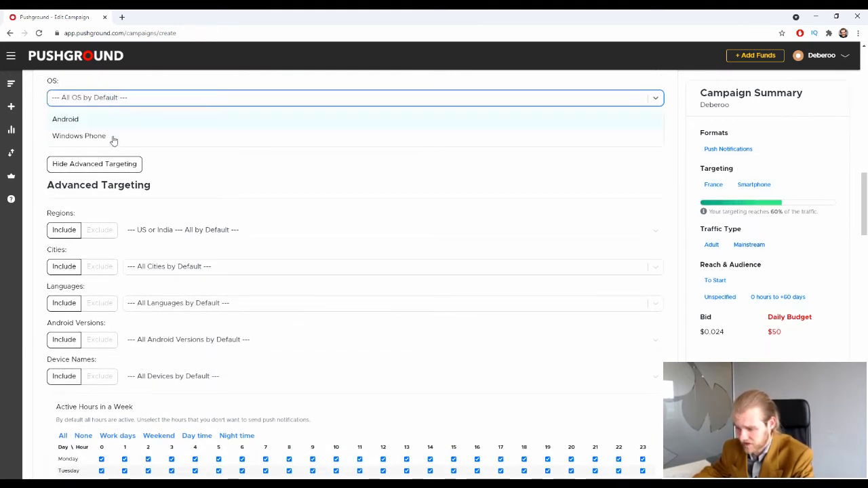
left_click(171, 97)
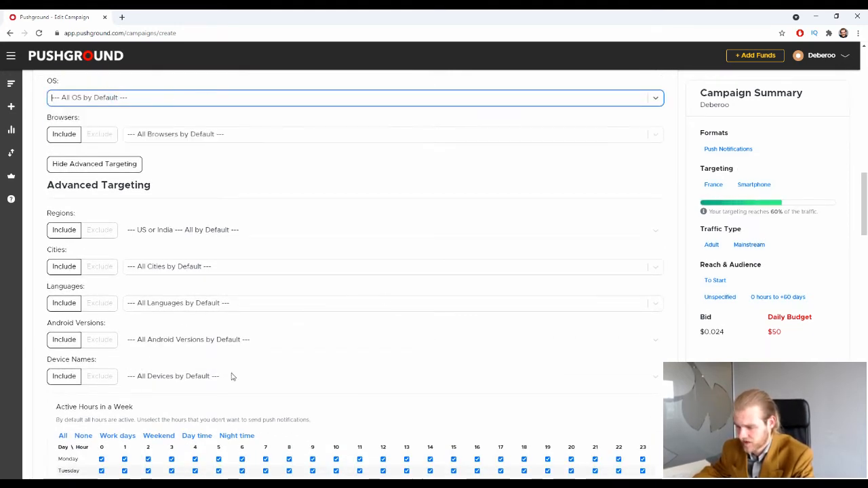
left_click(249, 153)
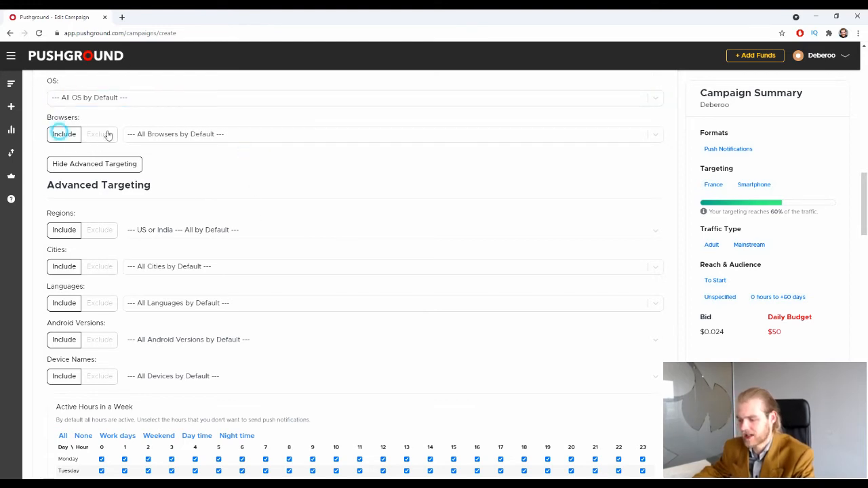
Leave browser targeting at its default with no browser selected.
left_click(153, 134)
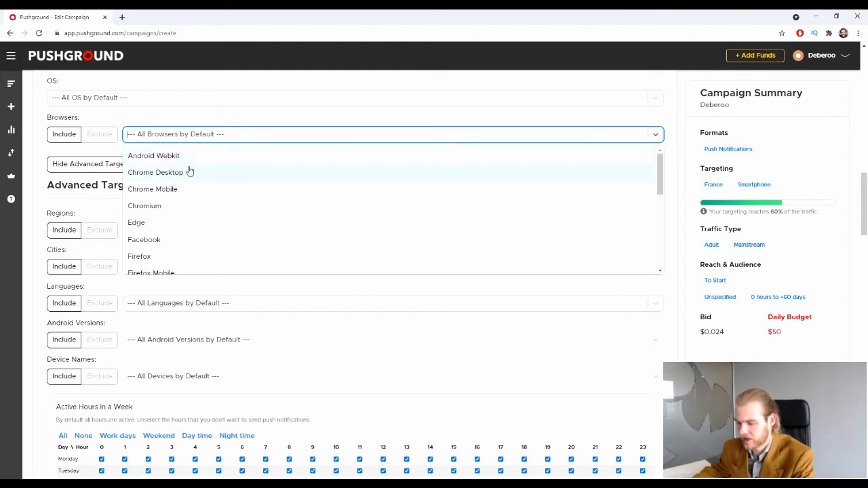
scroll(188, 170, "down", 3)
scroll(190, 175, "down", 3)
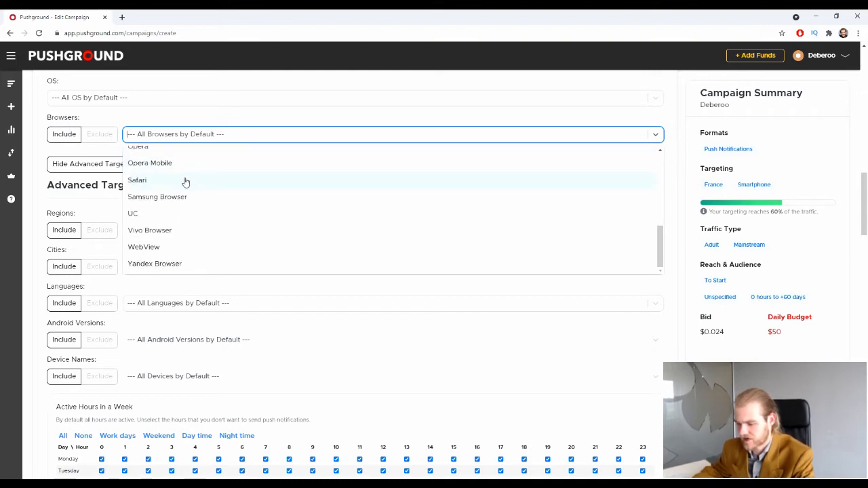
left_click(70, 181)
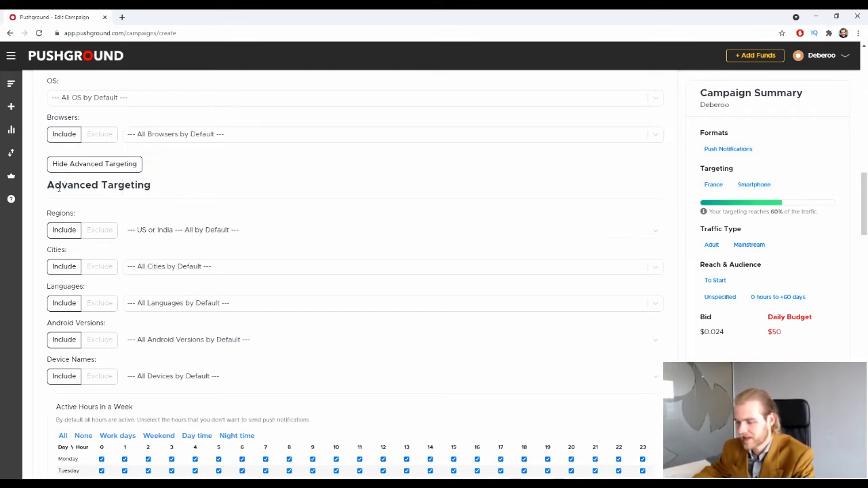
left_click_drag(43, 185, 156, 191)
left_click(188, 187)
scroll(188, 187, "down", 1)
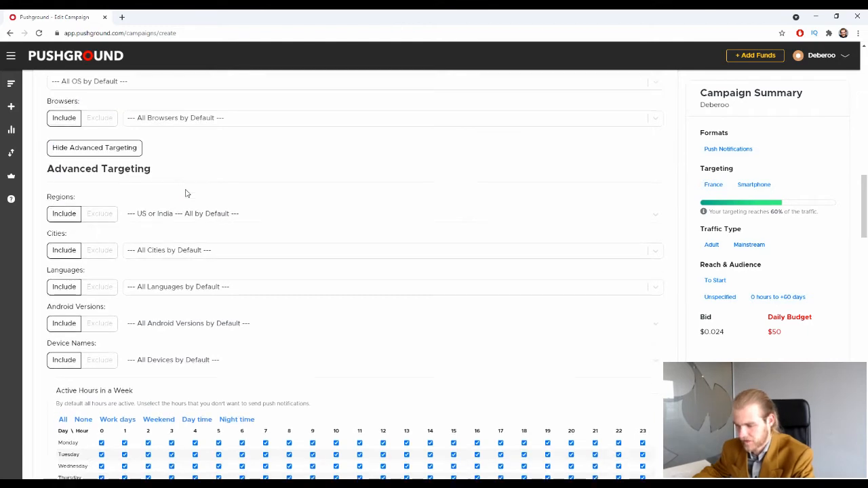
left_click(68, 186)
left_click(213, 183)
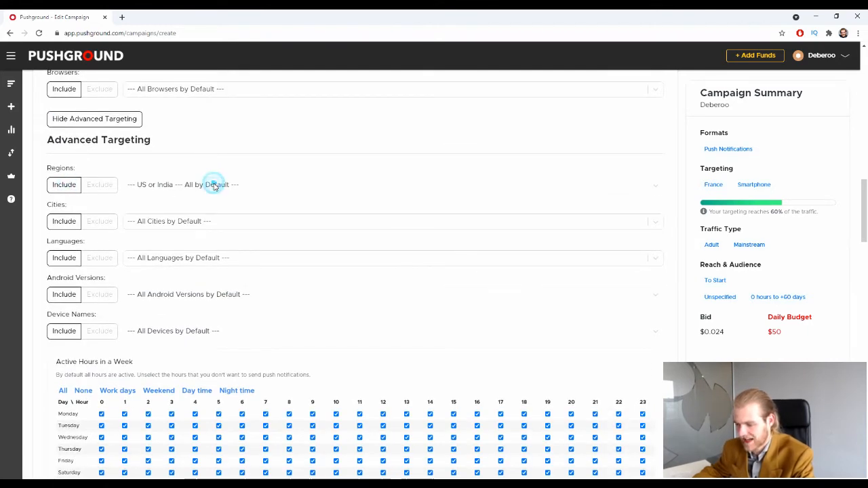
left_click(176, 175)
Keep Regions on Include after trying Exclude, and bring up the Cities choices.
left_click(99, 187)
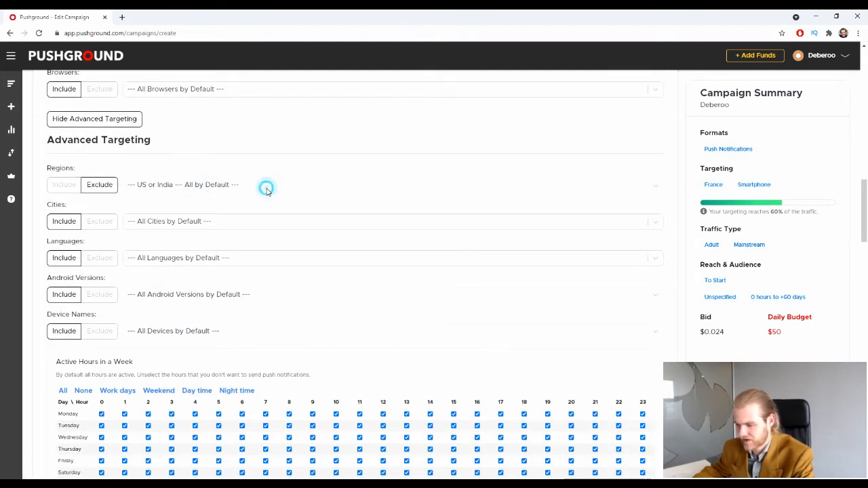
left_click(52, 187)
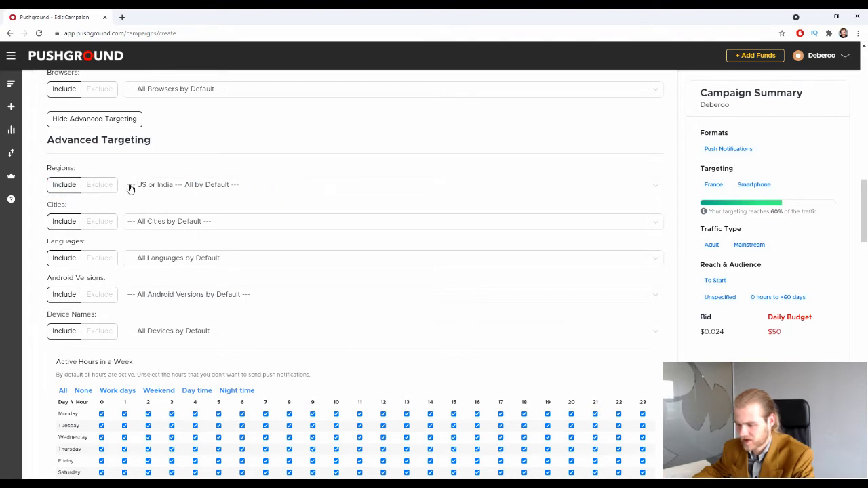
left_click(107, 184)
left_click(166, 184)
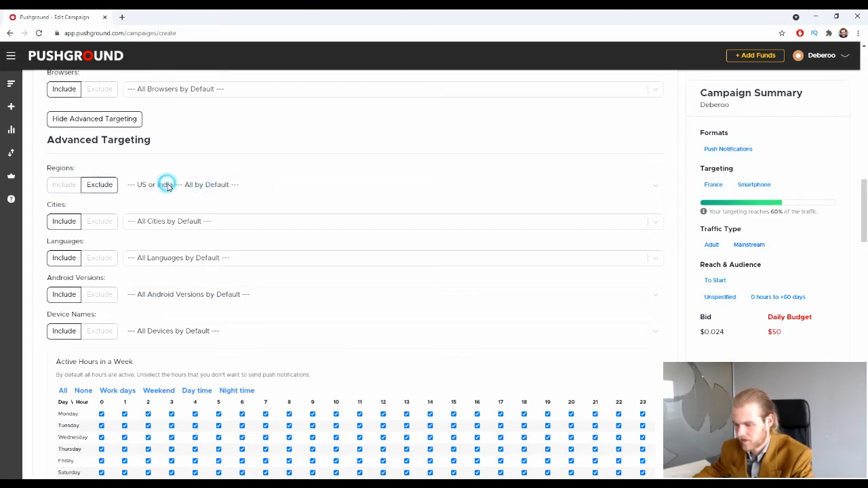
left_click(54, 186)
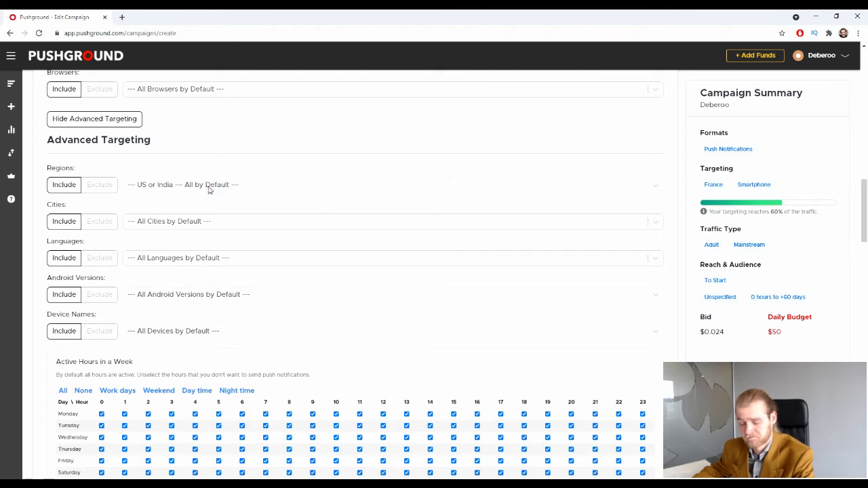
left_click(164, 221)
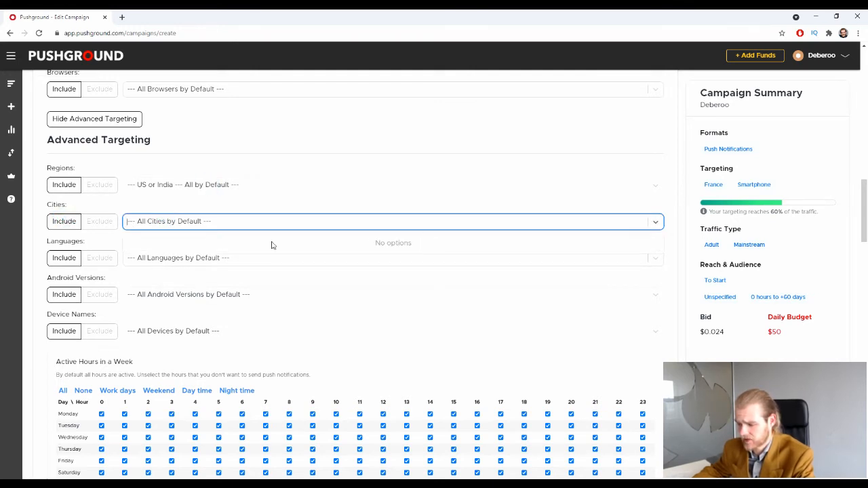
type("pari")
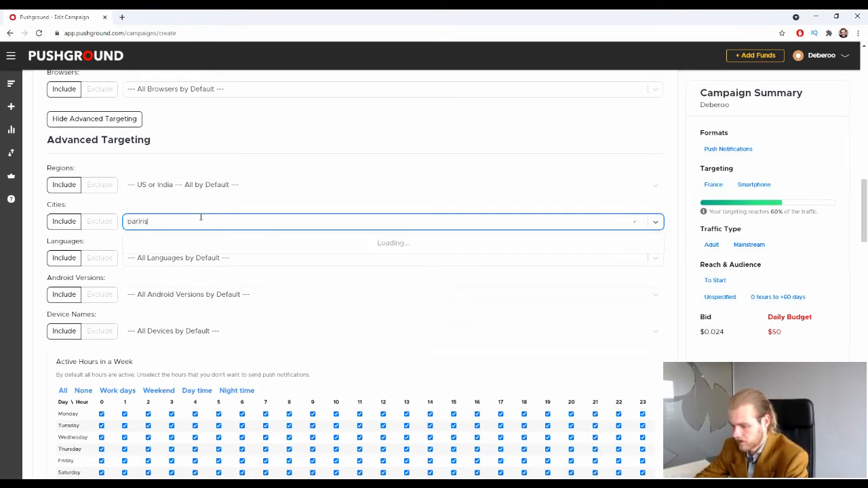
type("r")
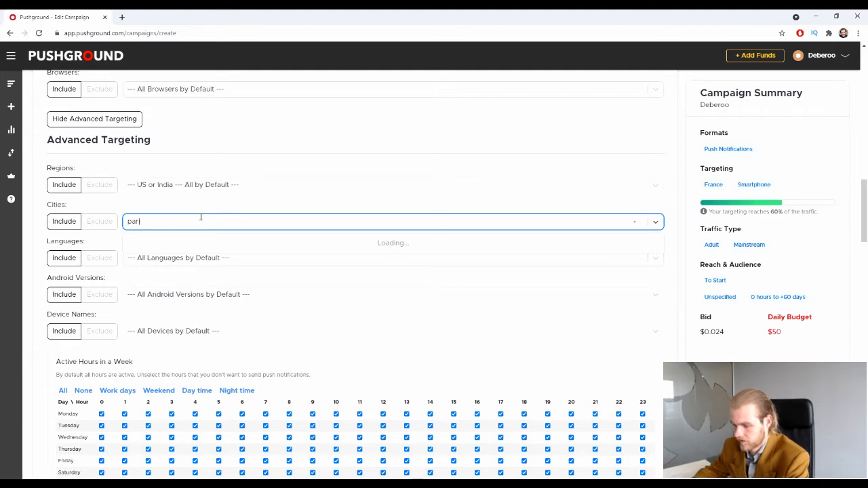
type("is")
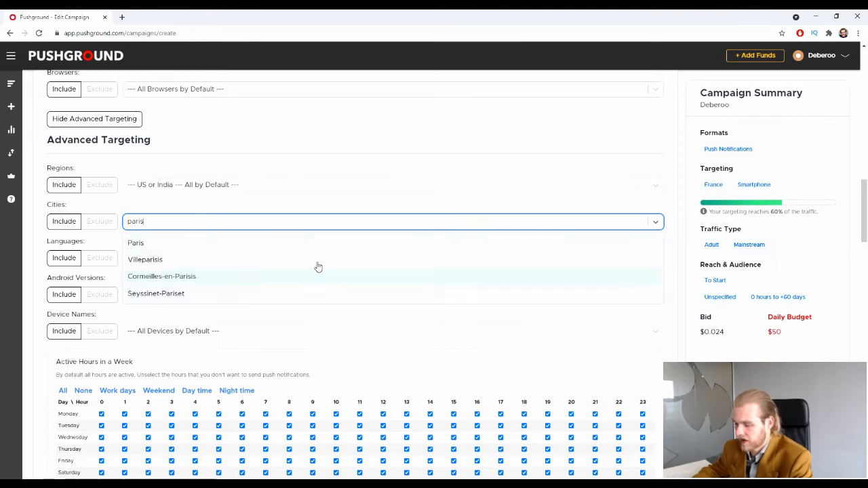
left_click(93, 221)
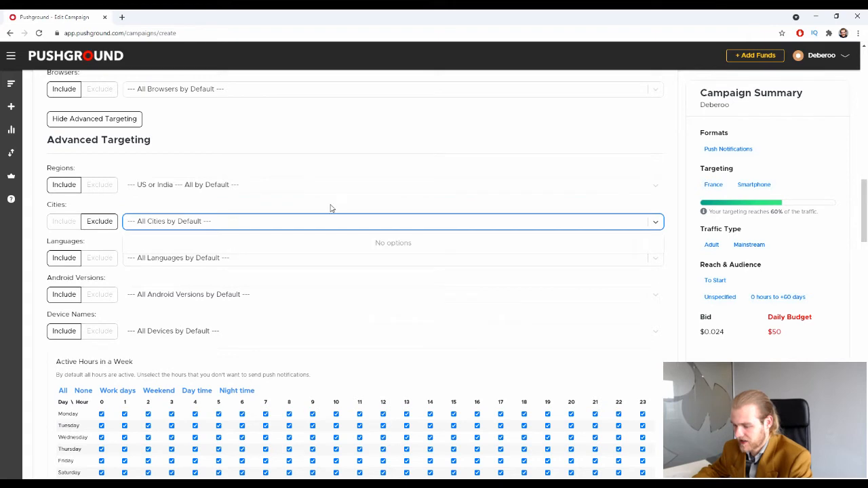
left_click(331, 203)
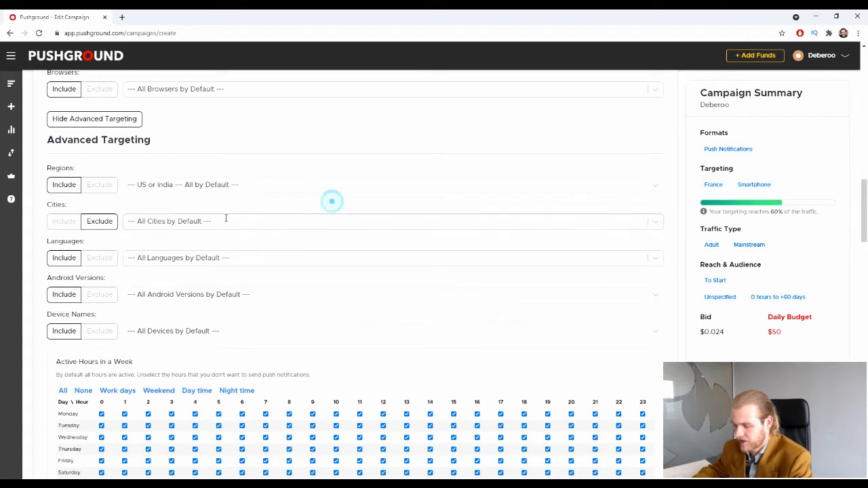
left_click(62, 225)
scroll(76, 202, "down", 1)
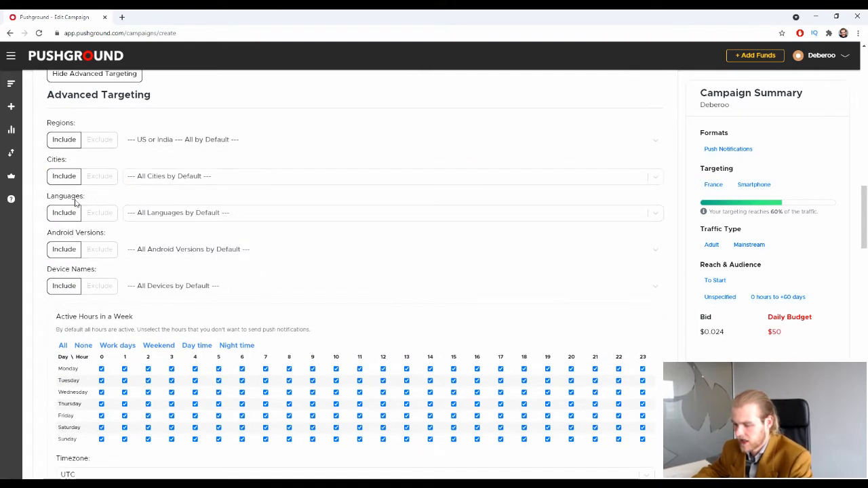
Select French in the Languages targeting list.
left_click(183, 213)
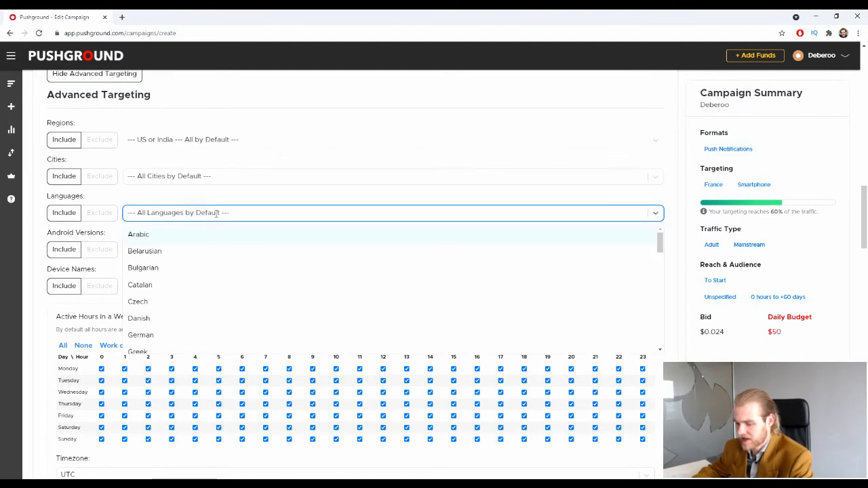
scroll(227, 233, "down", 3)
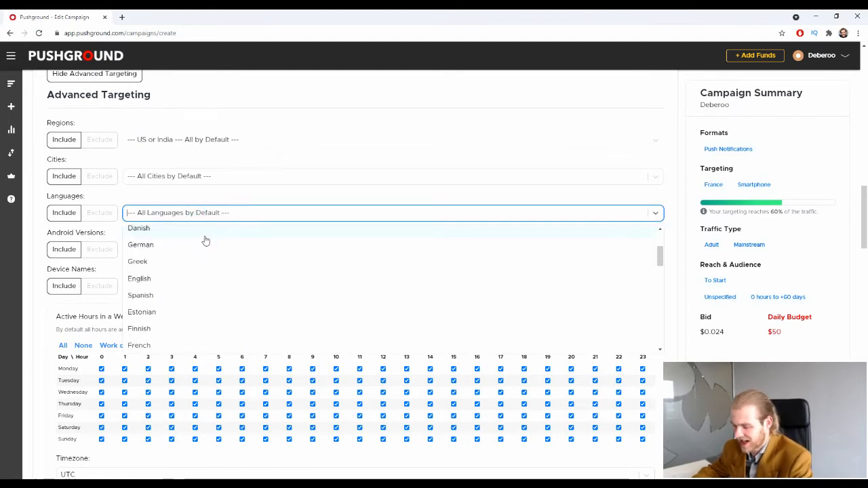
left_click(160, 346)
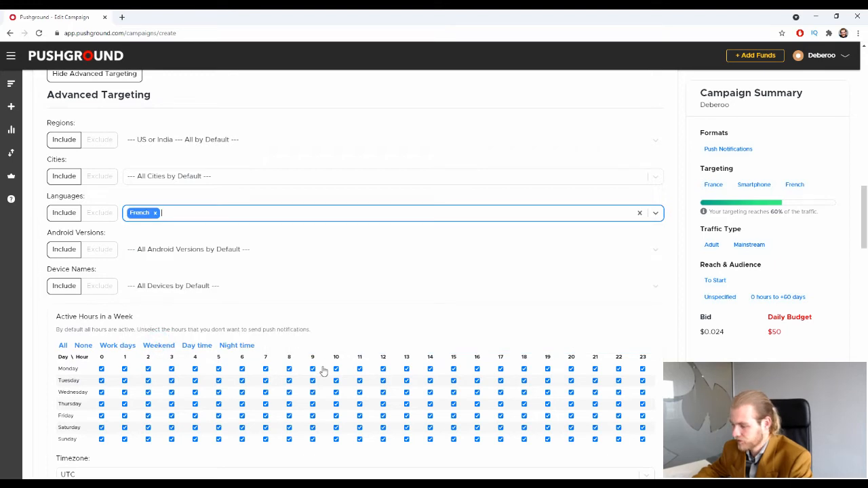
mouse_move(758, 215)
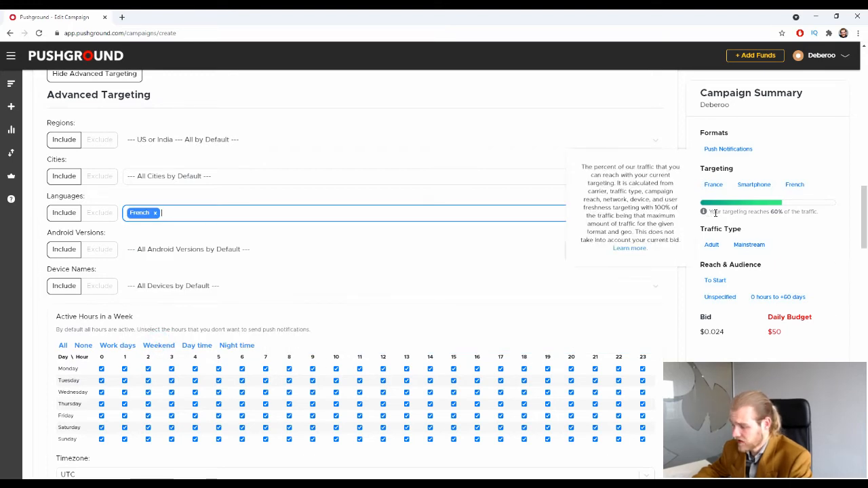
left_click_drag(716, 213, 810, 212)
left_click(814, 222)
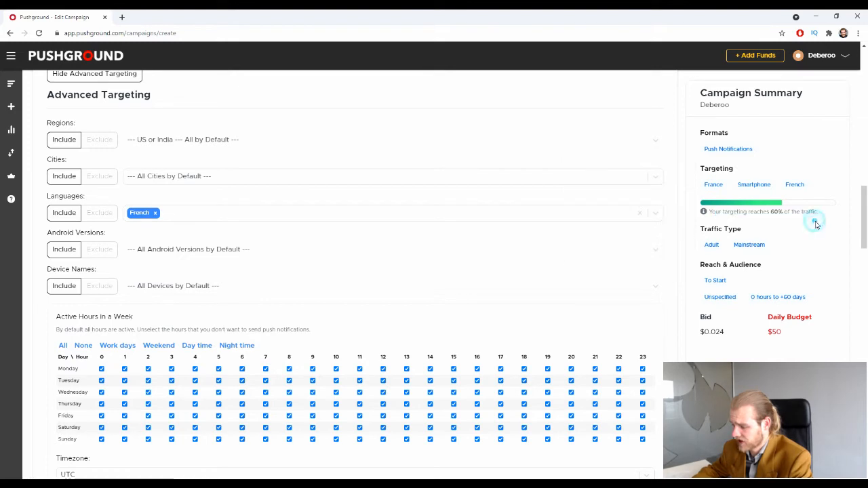
Remove French, then add it back as the only target language.
left_click(155, 212)
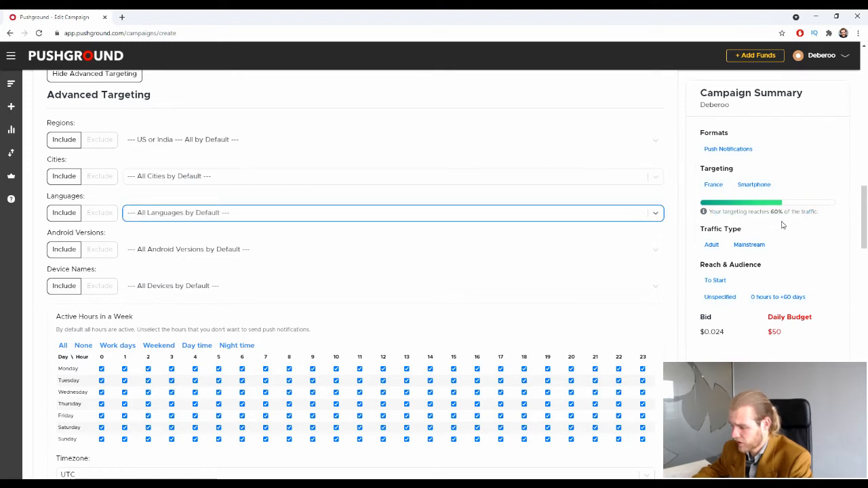
mouse_move(813, 213)
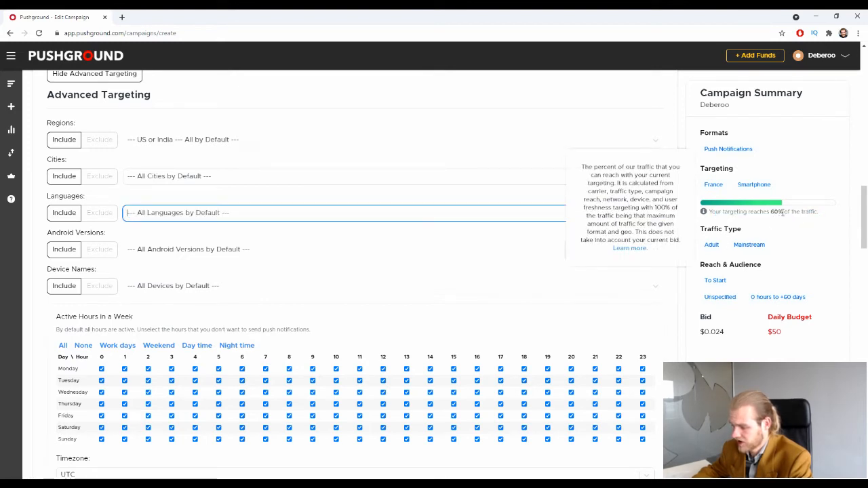
left_click(287, 213)
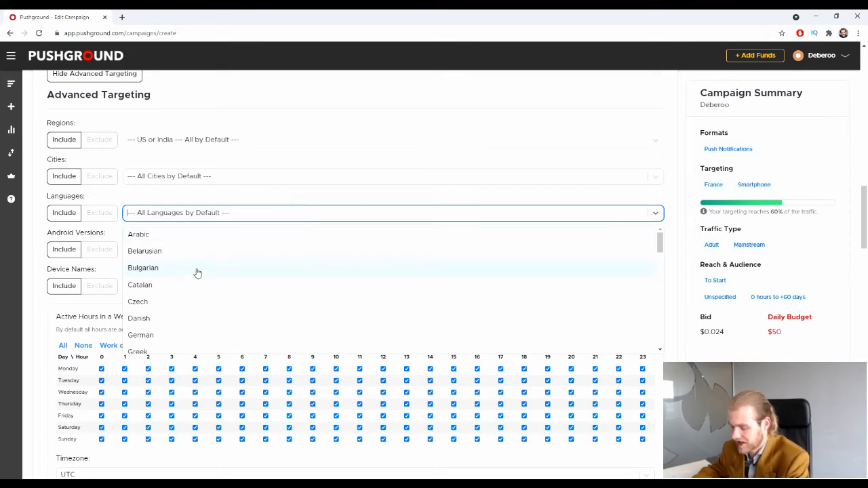
scroll(197, 275, "down", 3)
left_click(160, 346)
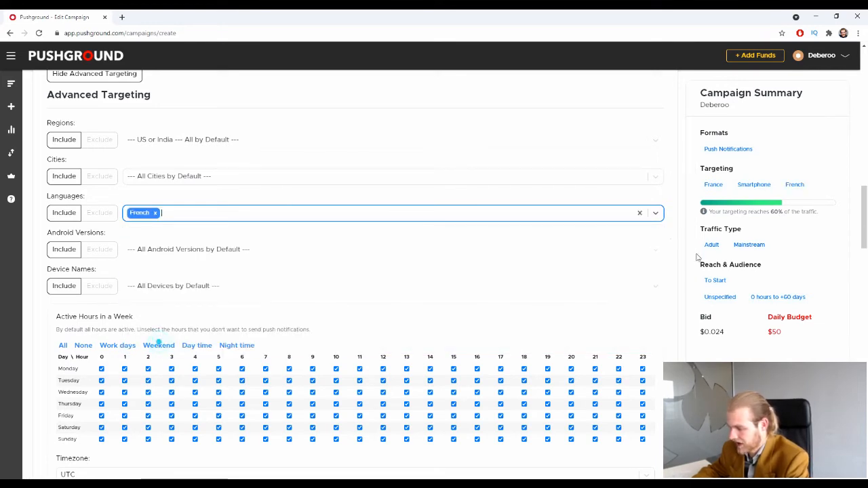
scroll(396, 217, "down", 2)
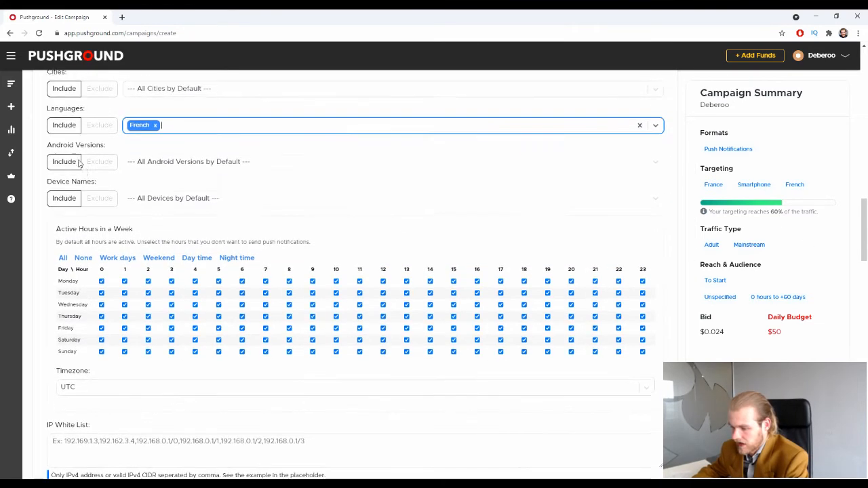
scroll(79, 164, "up", 1)
left_click(195, 203)
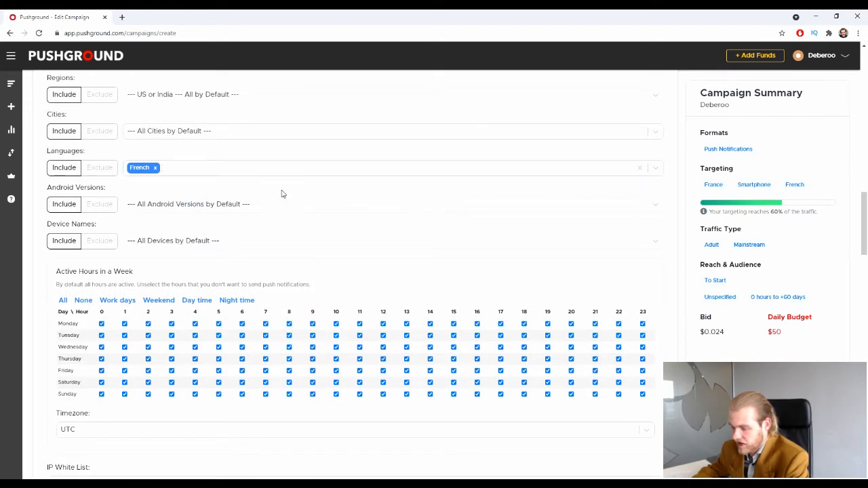
scroll(135, 211, "down", 1)
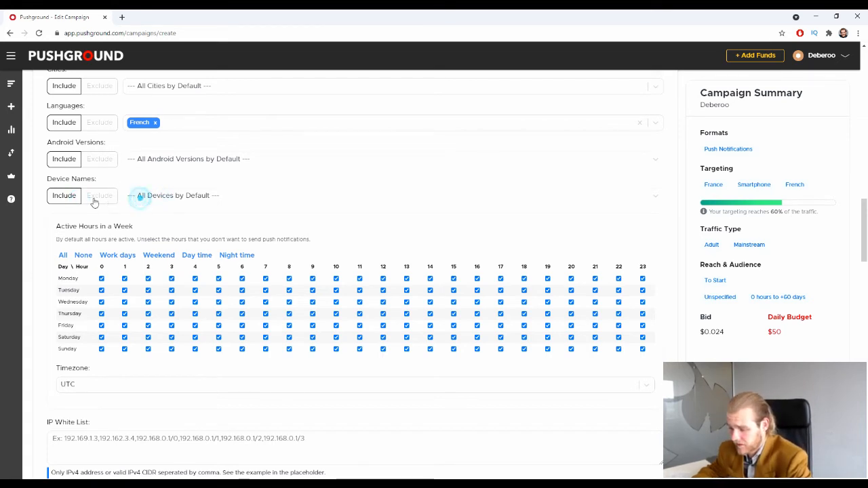
left_click(88, 194)
left_click(51, 194)
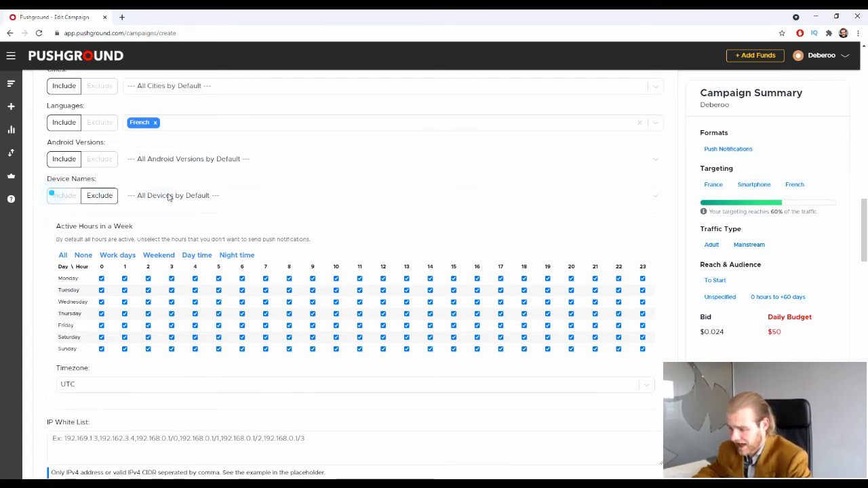
left_click(169, 195)
left_click(226, 196)
scroll(226, 196, "up", 1)
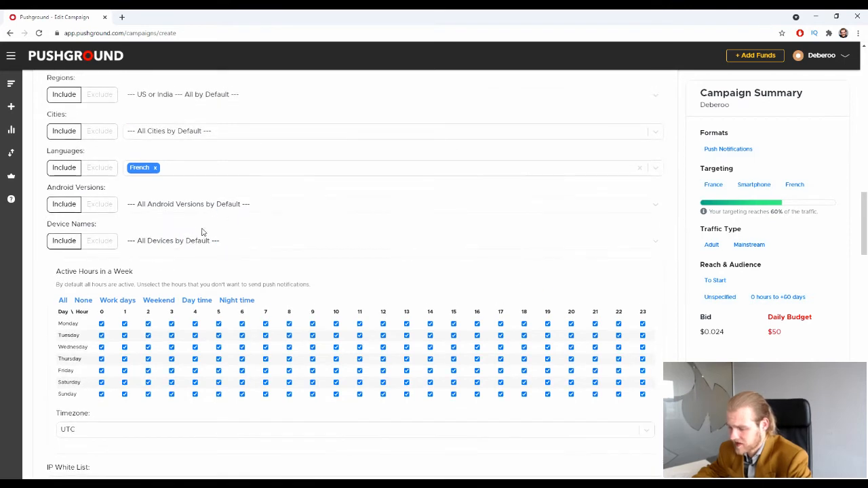
scroll(201, 232, "down", 2)
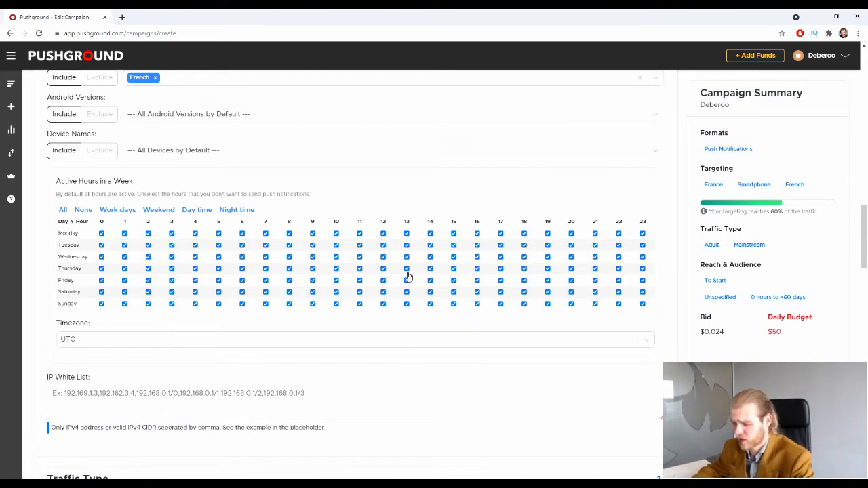
scroll(405, 275, "down", 2)
scroll(388, 262, "up", 1)
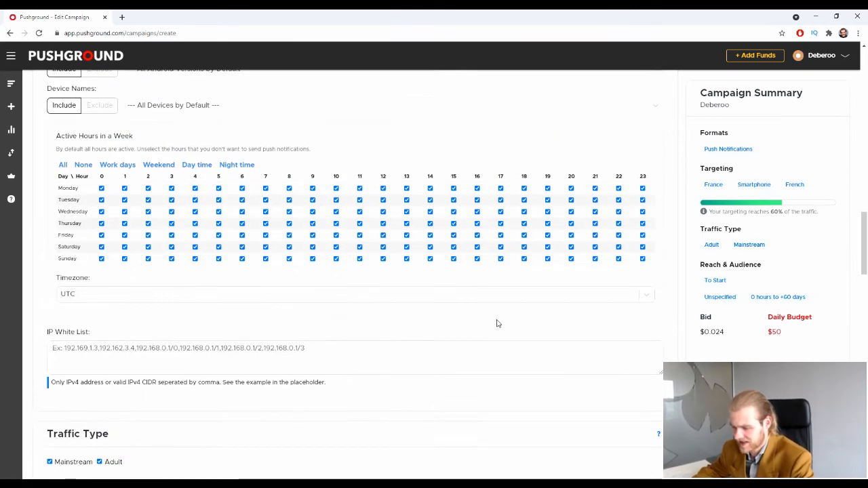
scroll(286, 277, "down", 1)
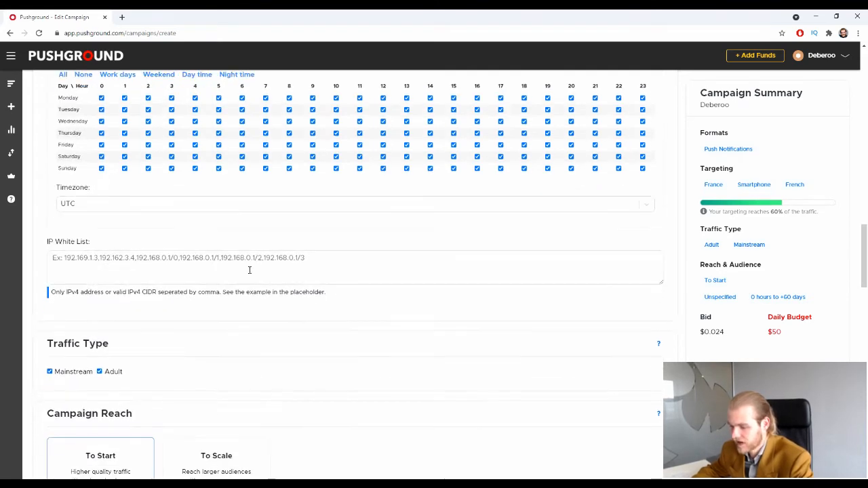
left_click(189, 263)
left_click(47, 241)
left_click_drag(47, 241, 93, 246)
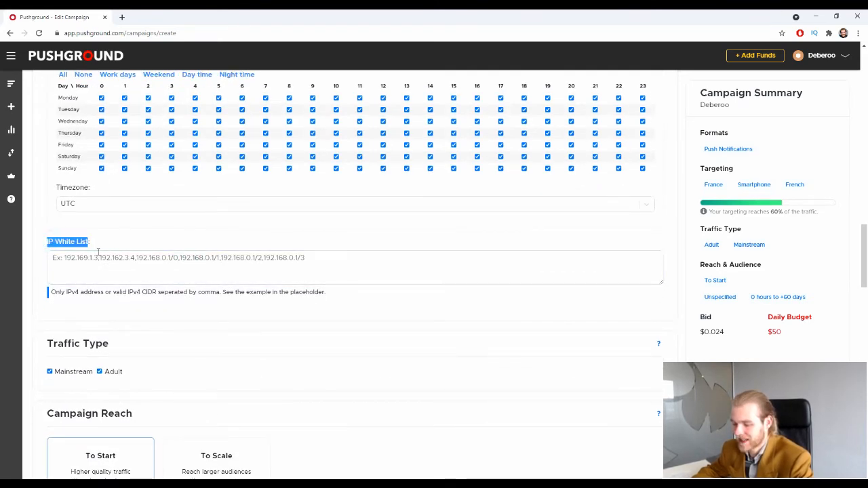
left_click(102, 257)
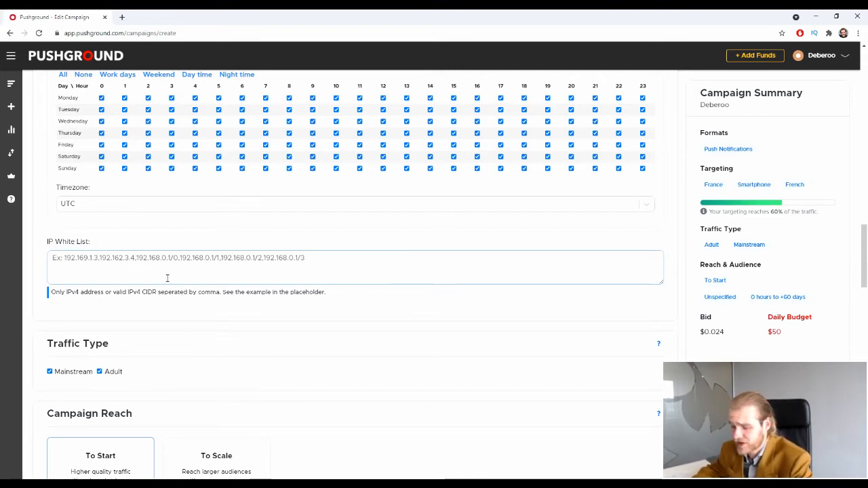
scroll(122, 317, "down", 1)
scroll(230, 292, "down", 1)
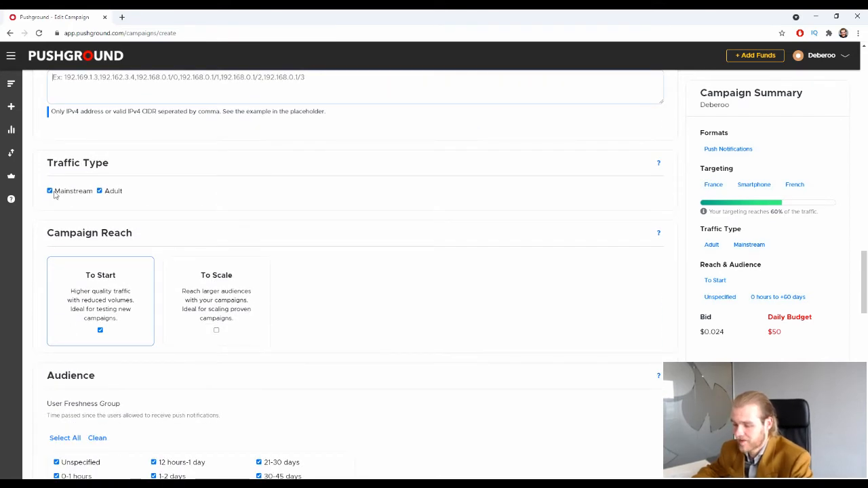
Set Traffic Type to Mainstream only, with Adult unticked.
left_click(115, 192)
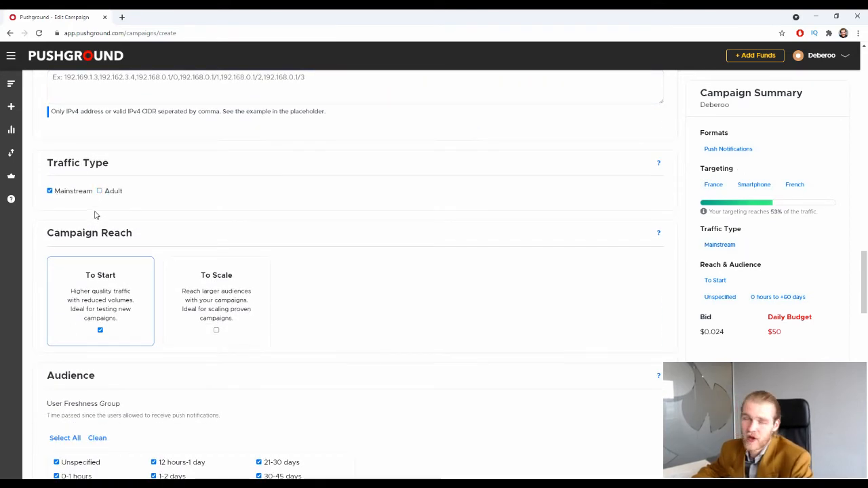
left_click(111, 192)
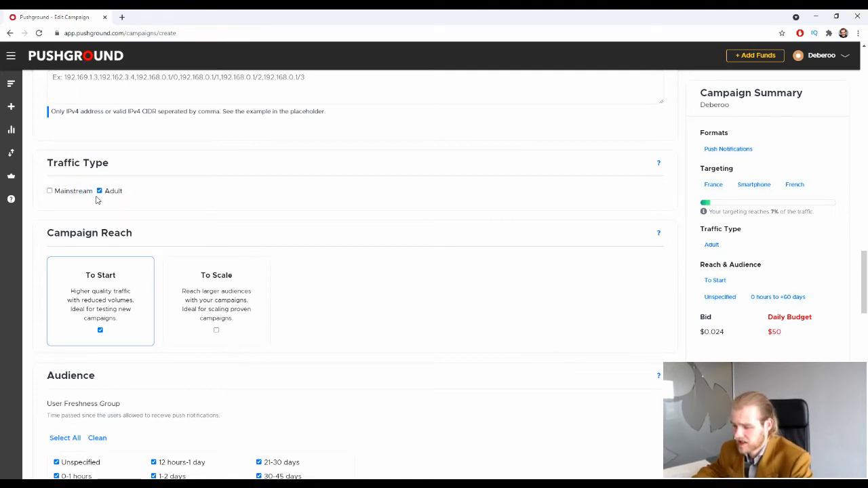
left_click(84, 192)
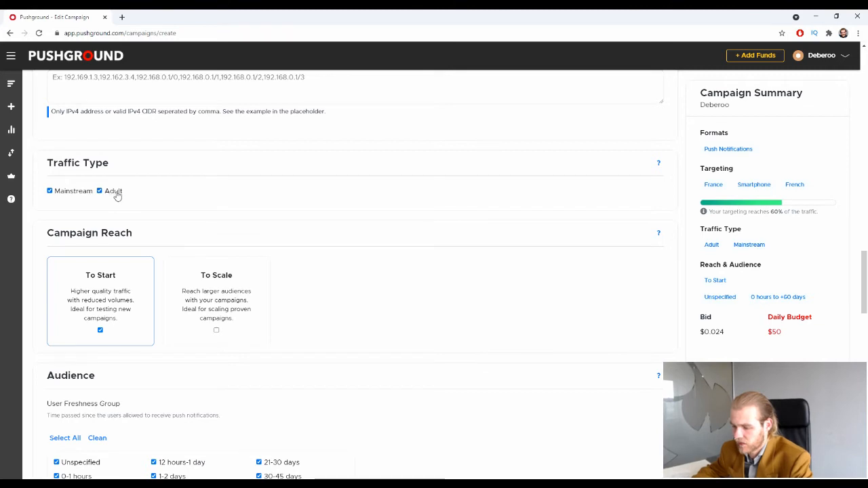
left_click(114, 194)
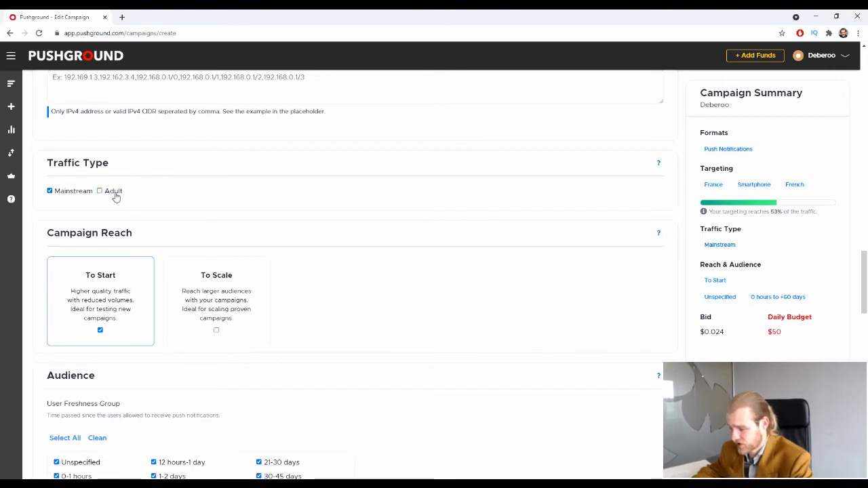
scroll(120, 190, "down", 1)
scroll(122, 190, "up", 1)
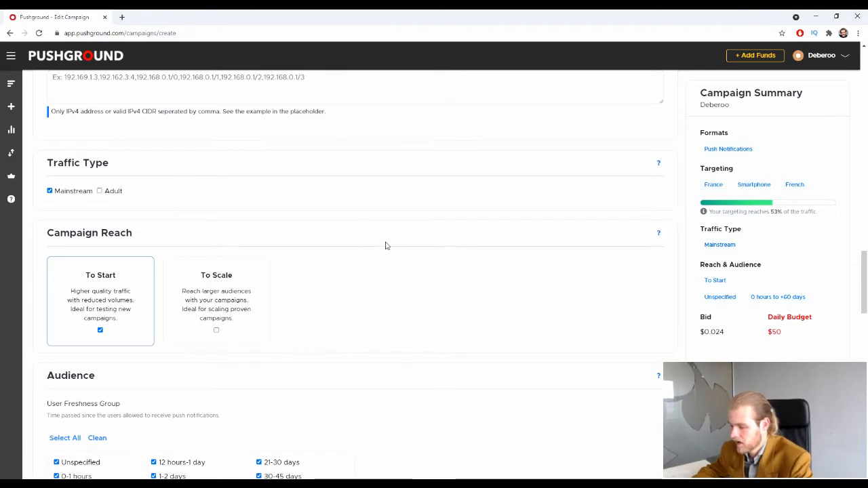
scroll(296, 164, "down", 2)
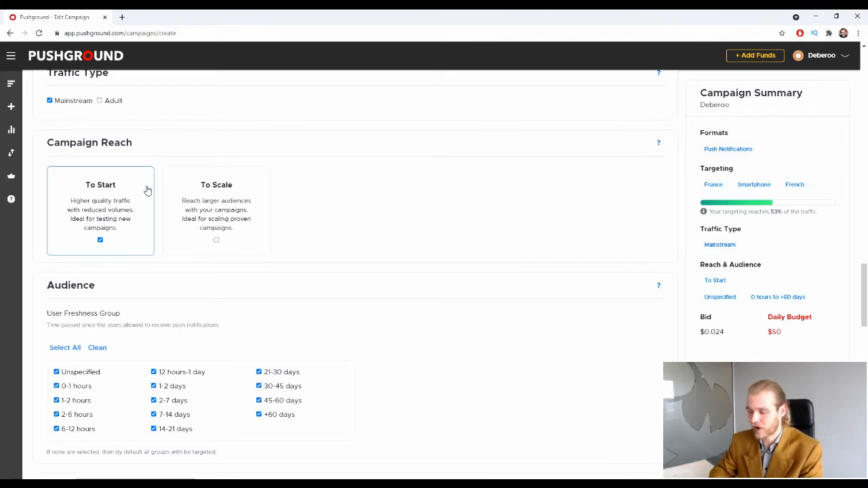
left_click(241, 190)
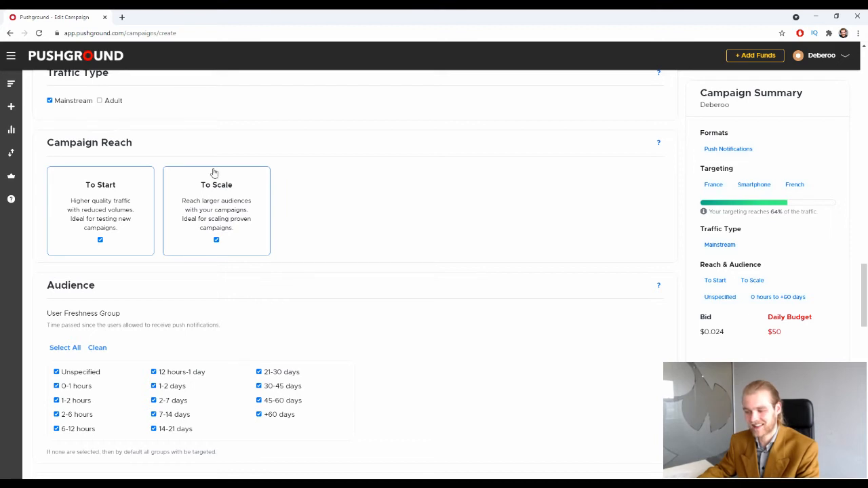
left_click(230, 217)
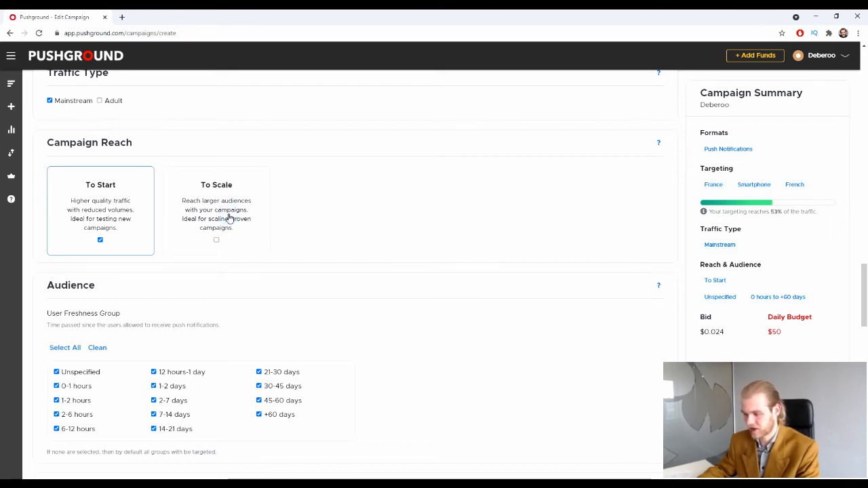
left_click(233, 222)
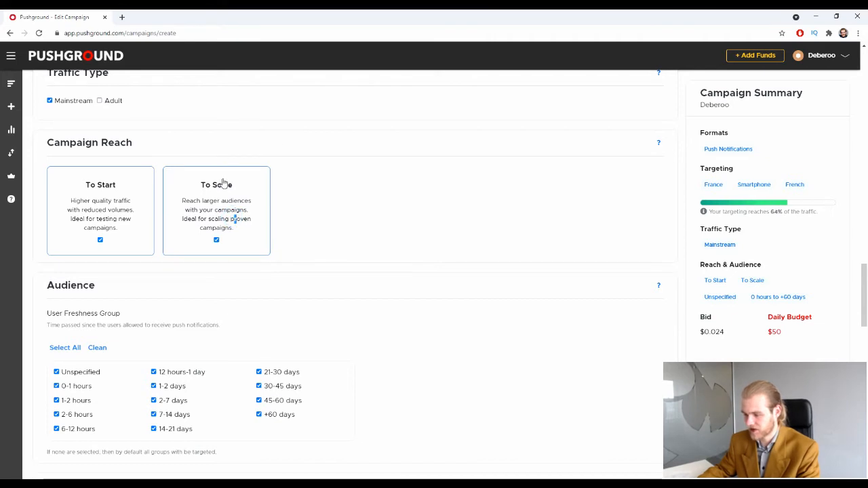
left_click_drag(769, 213, 779, 212)
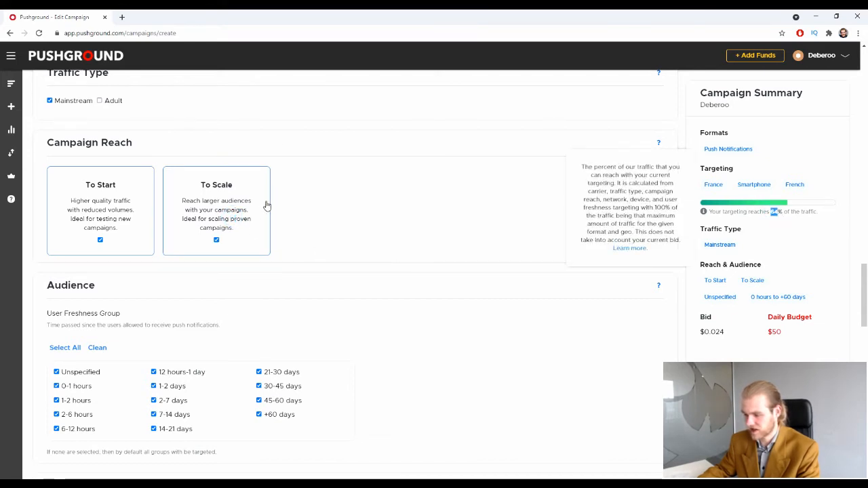
left_click_drag(230, 210, 235, 219)
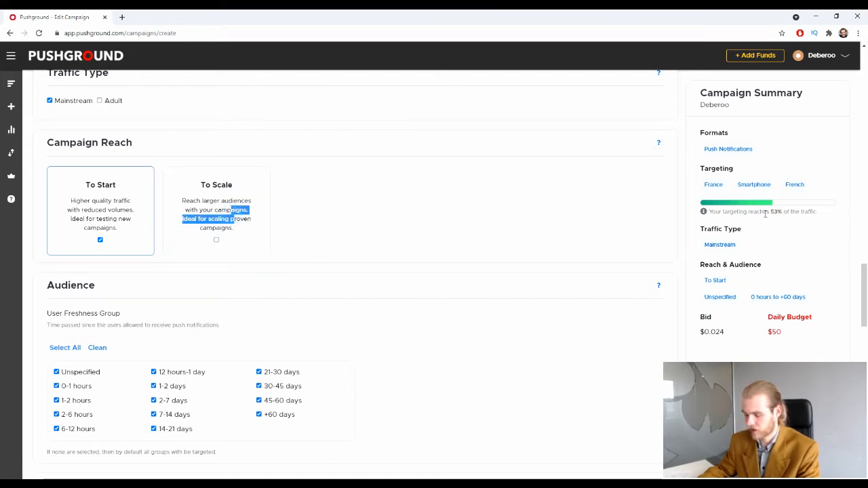
mouse_move(776, 213)
left_click(465, 224)
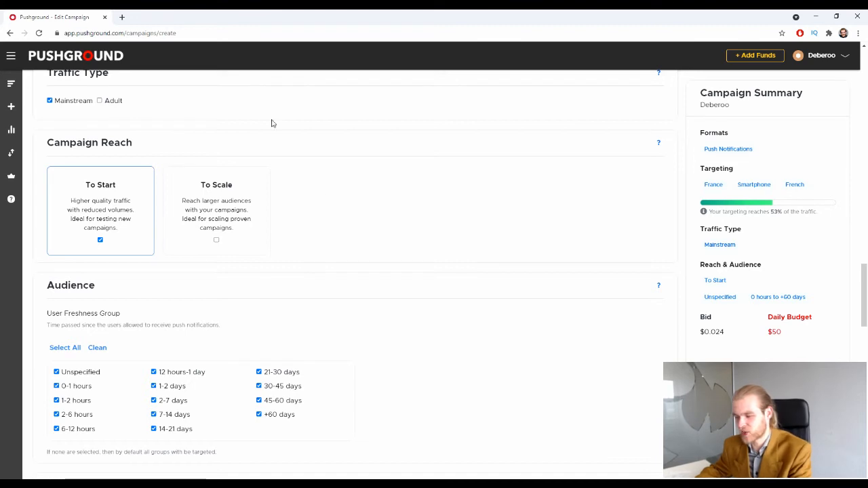
left_click(238, 193)
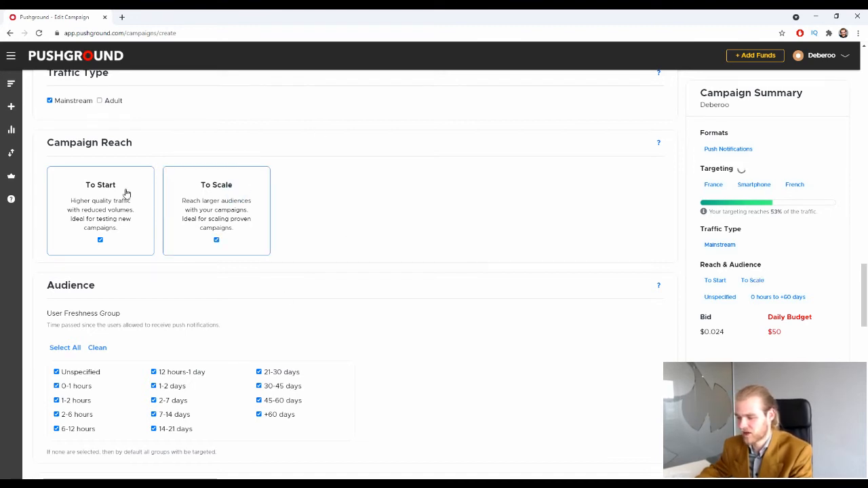
mouse_move(787, 215)
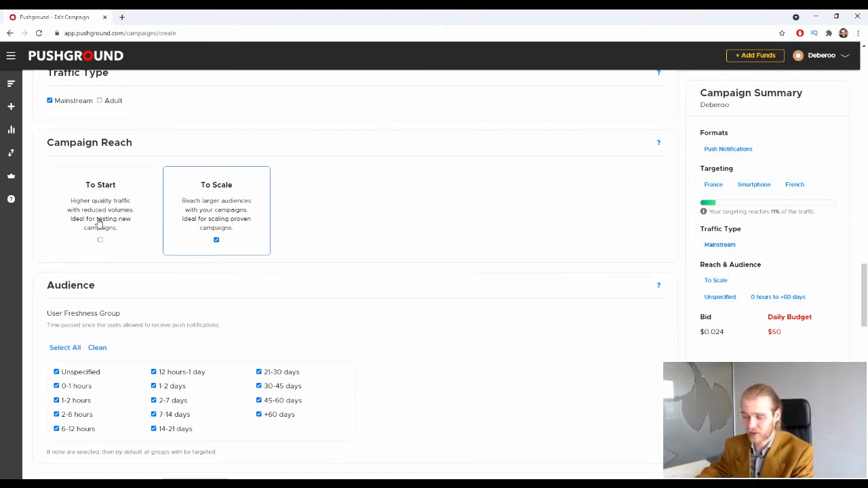
left_click(139, 239)
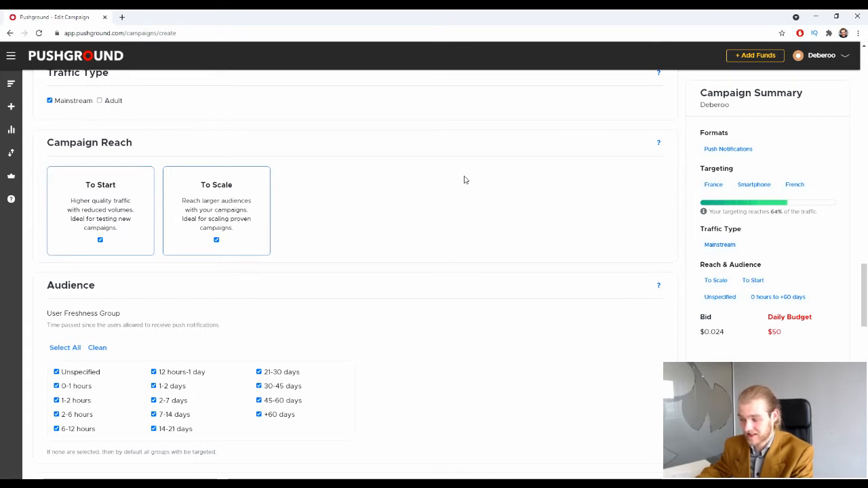
left_click(205, 216)
scroll(357, 184, "down", 1)
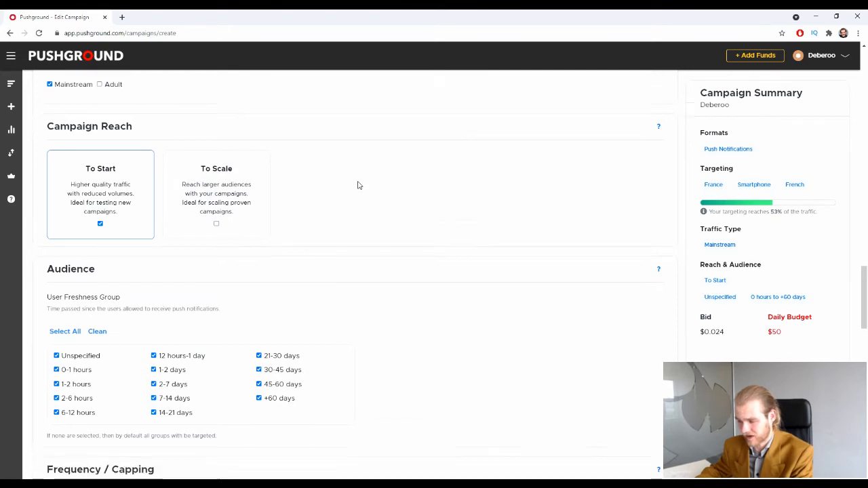
scroll(310, 172, "down", 2)
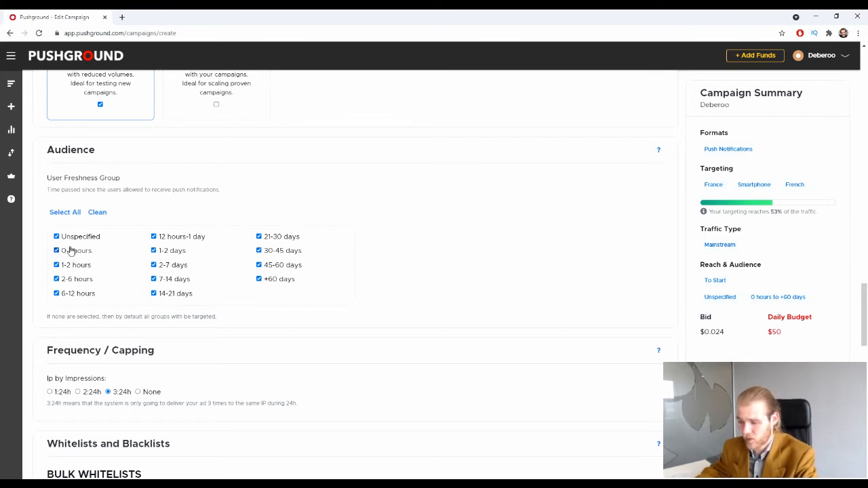
left_click(95, 212)
left_click(76, 250)
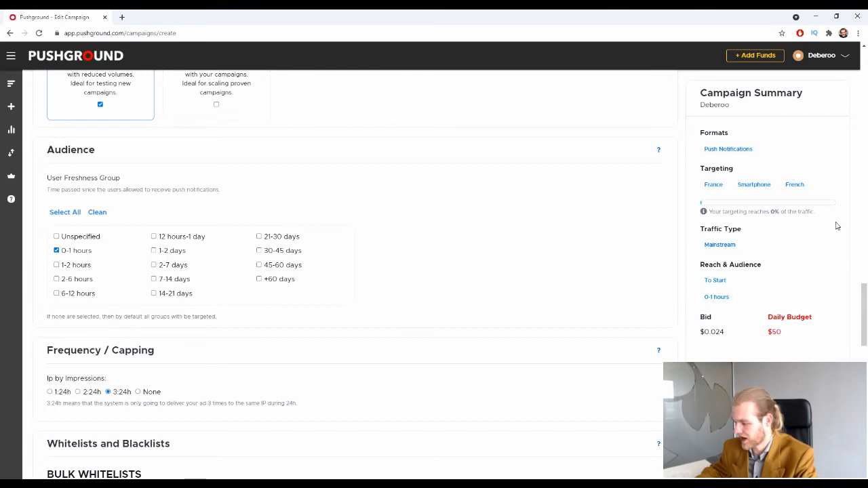
left_click(75, 265)
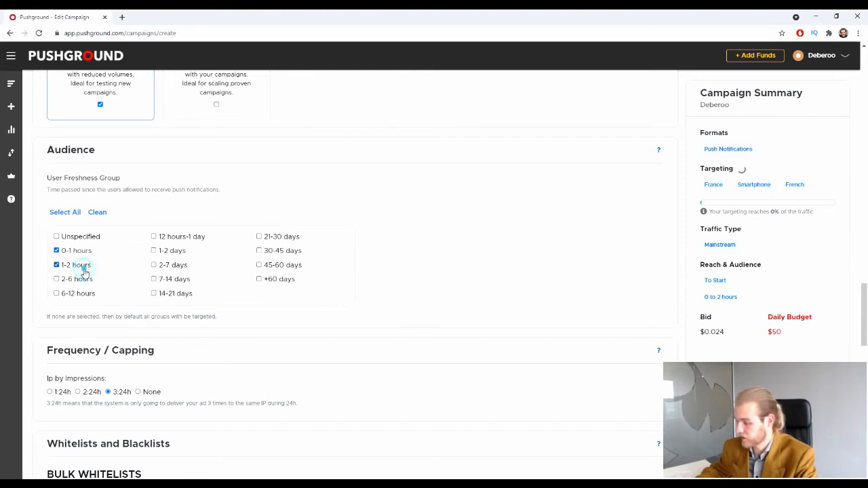
left_click(80, 279)
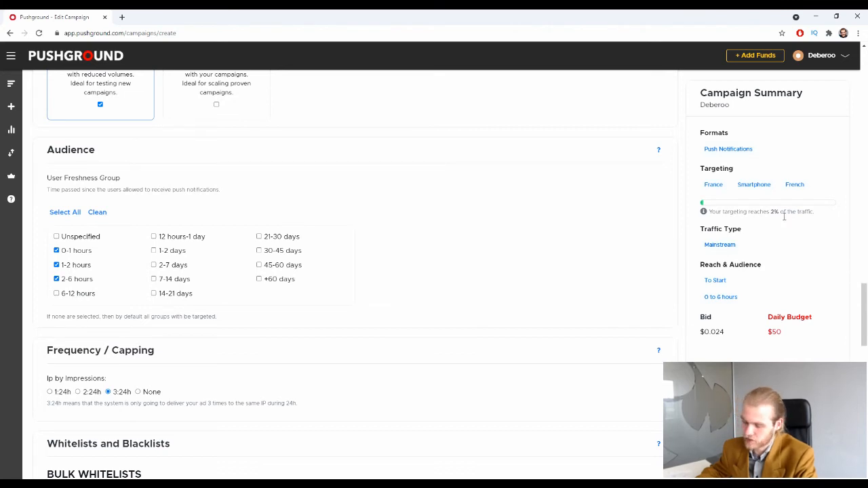
left_click(73, 213)
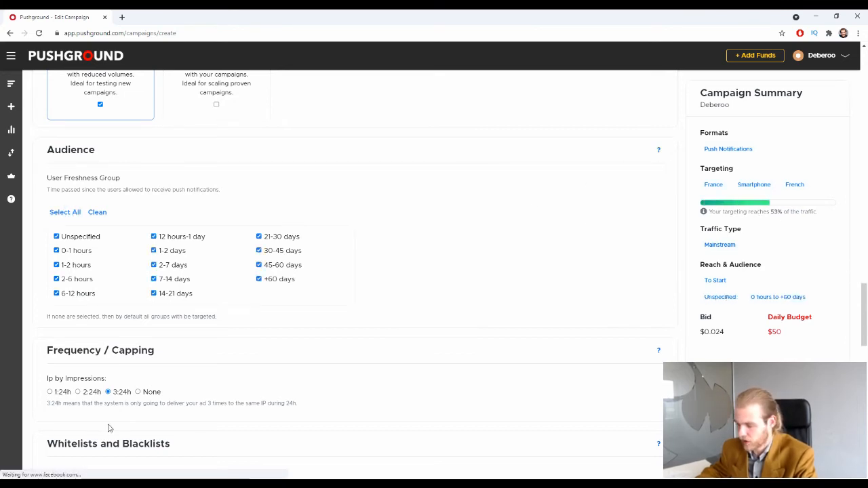
left_click(259, 279)
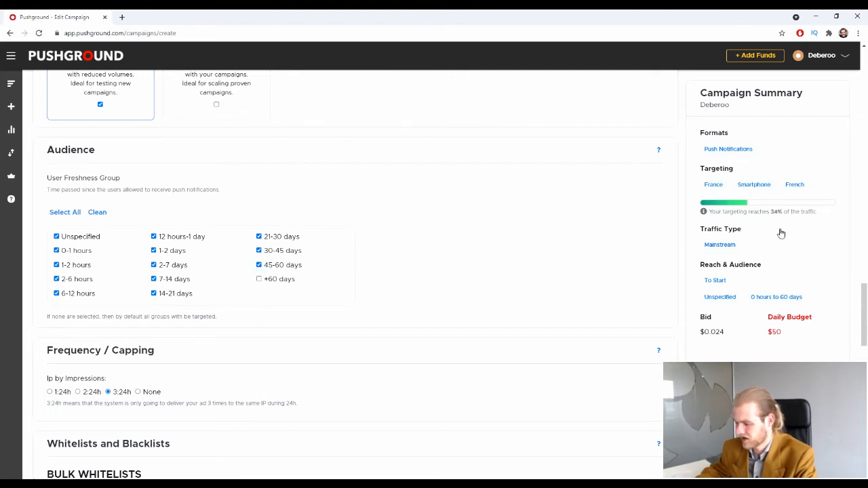
left_click(259, 278)
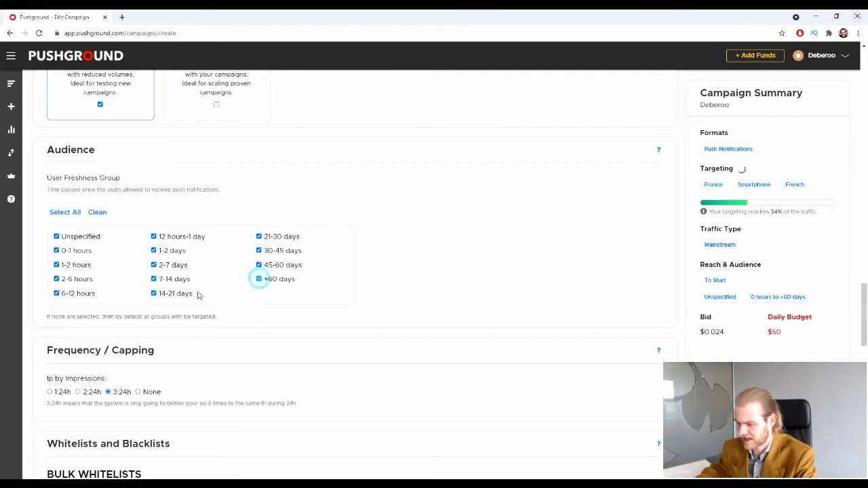
scroll(161, 203, "down", 1)
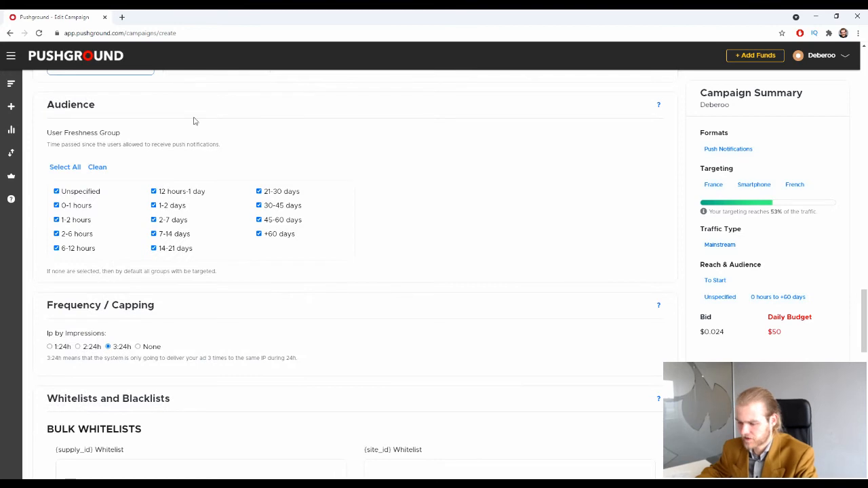
scroll(307, 194, "down", 1)
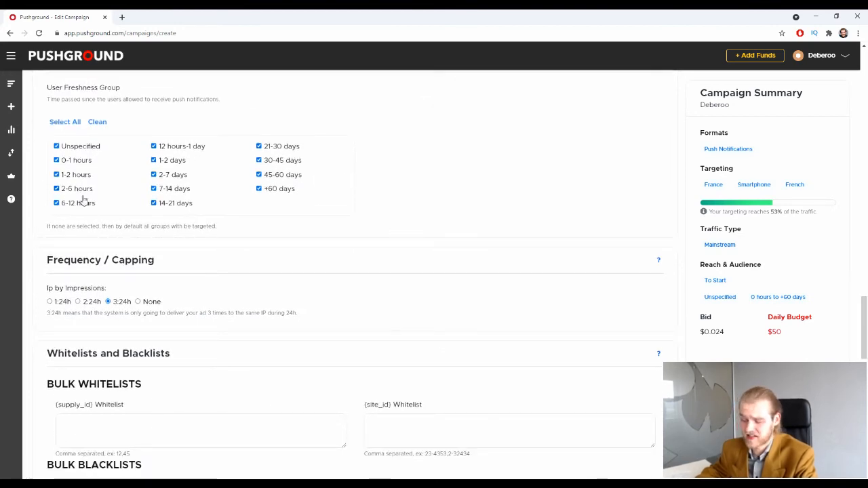
scroll(227, 188, "down", 1)
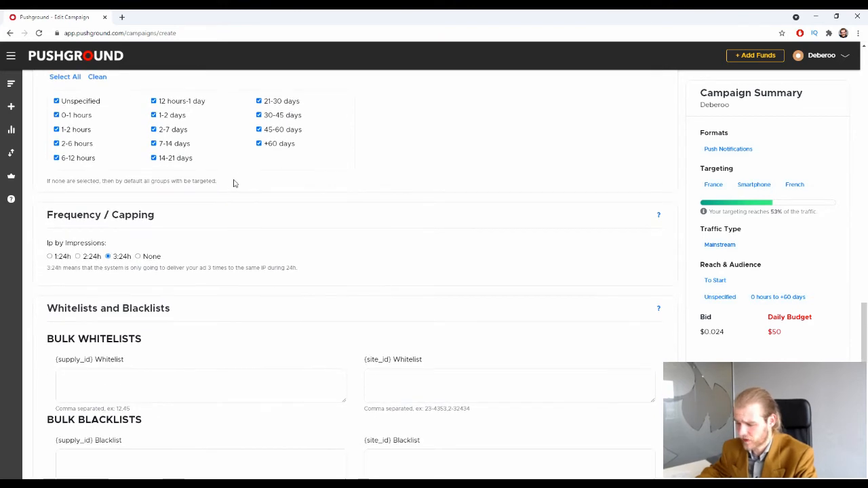
scroll(229, 188, "down", 1)
scroll(229, 187, "down", 2)
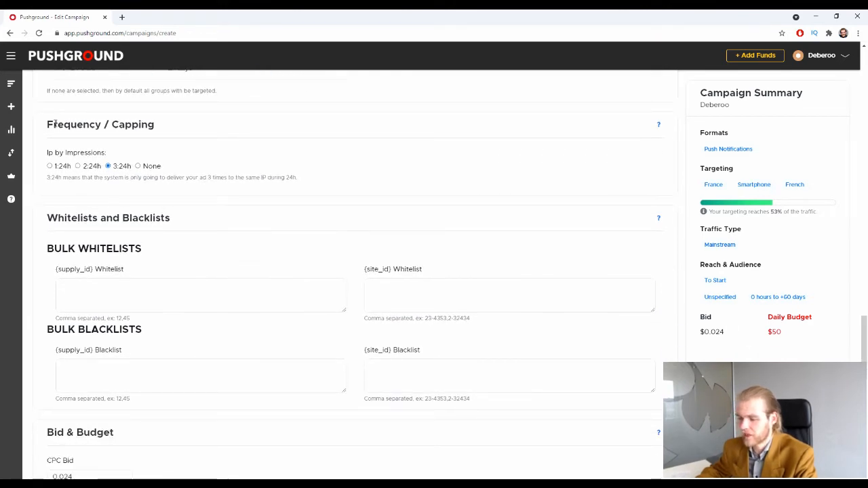
Choose the 2:24h option for Ip by Impressions capping.
left_click_drag(53, 154, 75, 158)
left_click(97, 152)
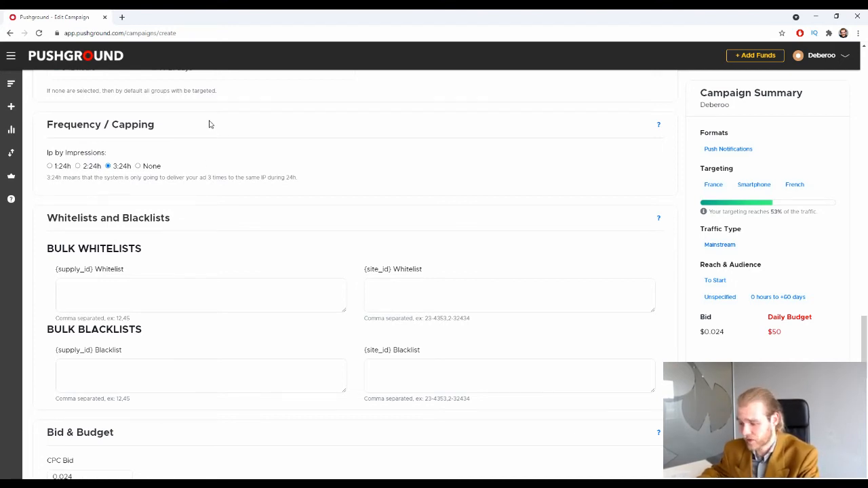
left_click(148, 167)
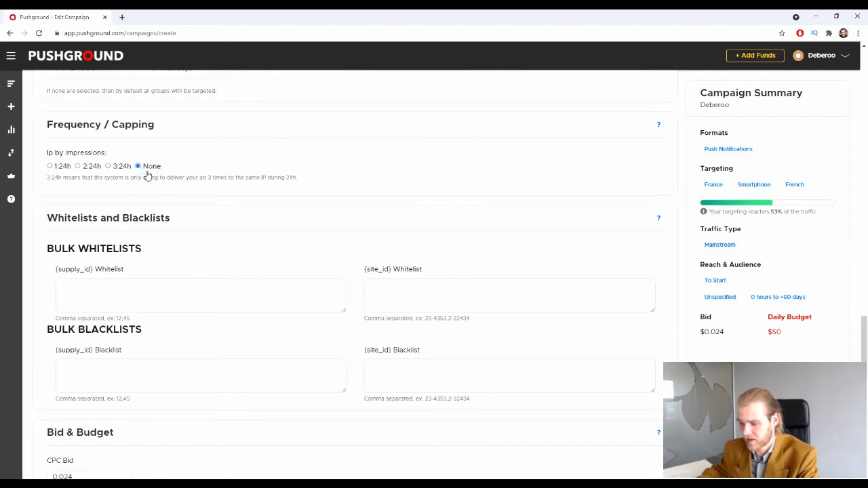
left_click(60, 166)
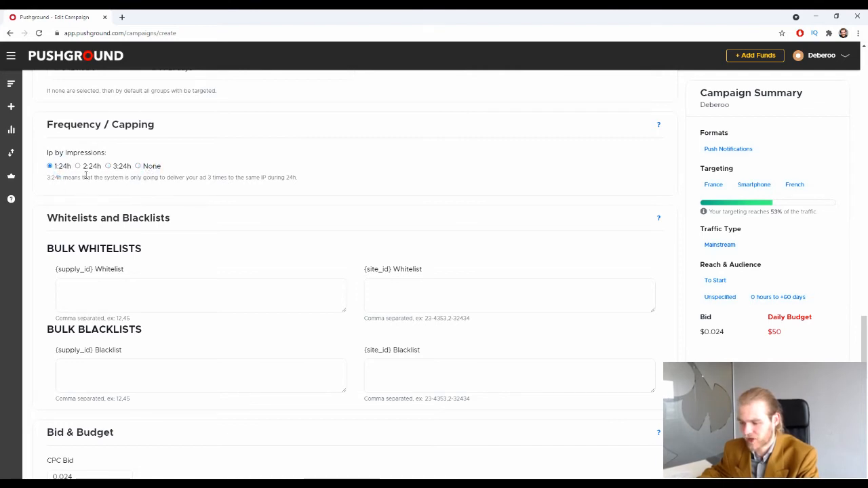
left_click(88, 166)
left_click(119, 167)
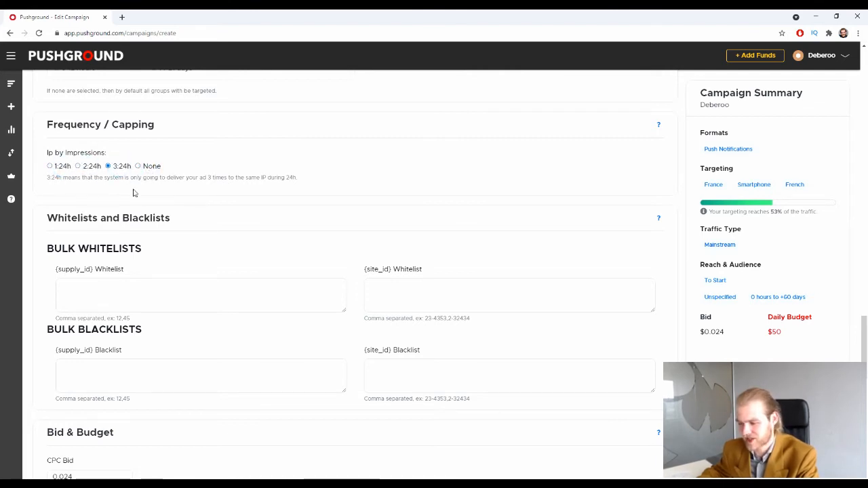
left_click(98, 167)
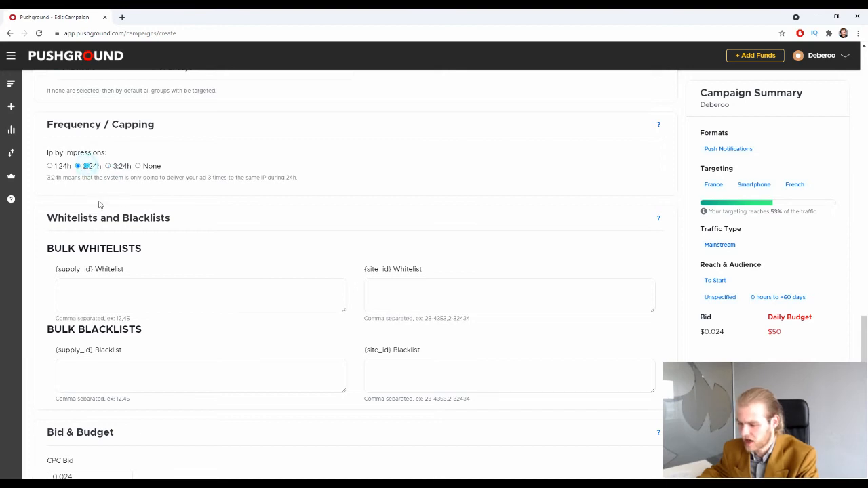
scroll(86, 124, "down", 2)
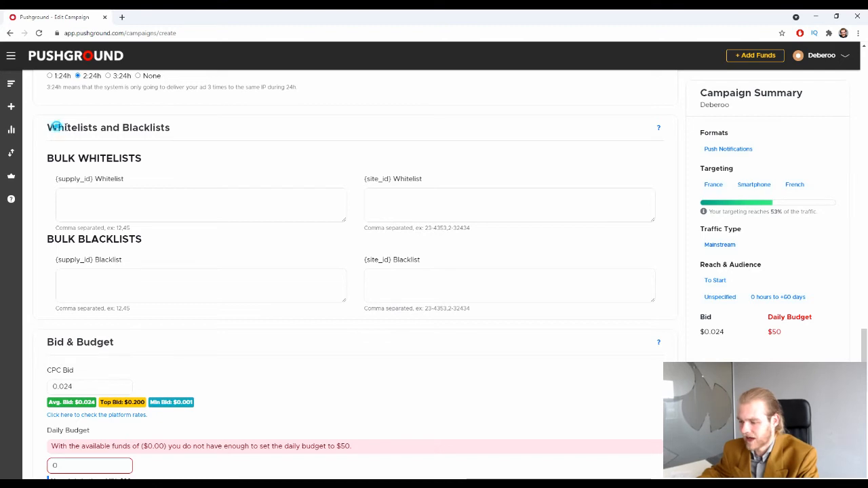
left_click_drag(54, 127, 213, 133)
left_click(209, 133)
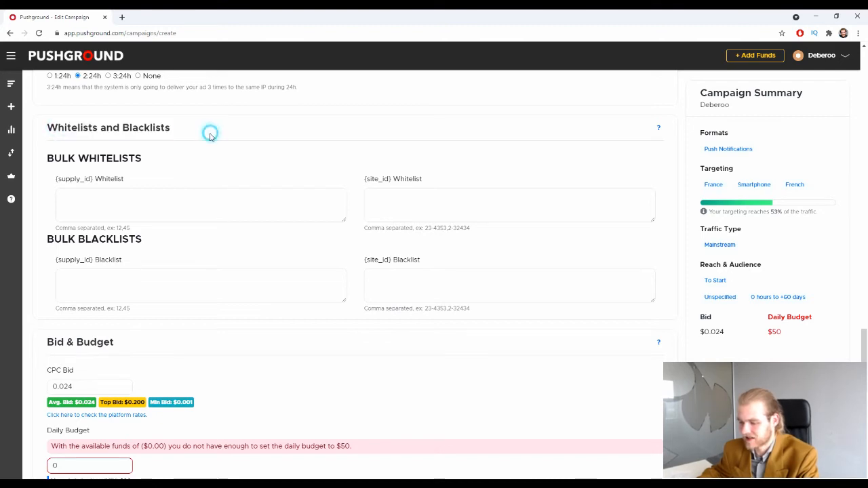
left_click(144, 203)
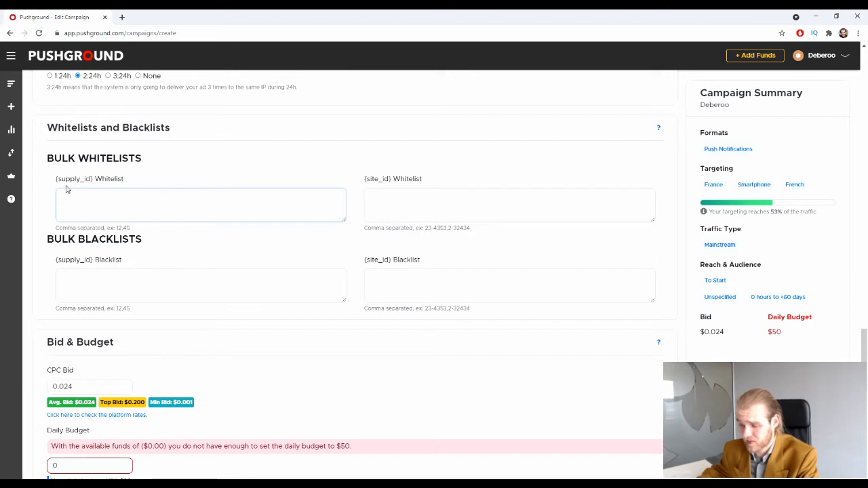
left_click_drag(58, 178, 86, 179)
left_click_drag(369, 183, 393, 180)
left_click_drag(57, 179, 129, 179)
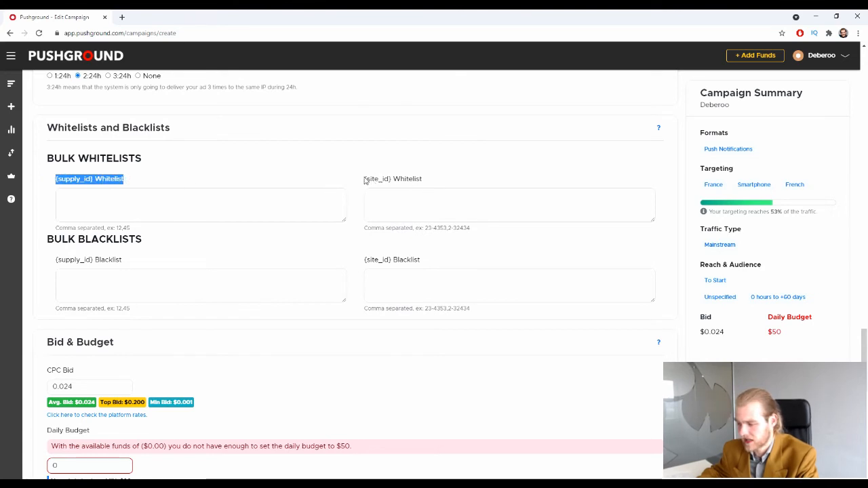
left_click_drag(364, 179, 425, 178)
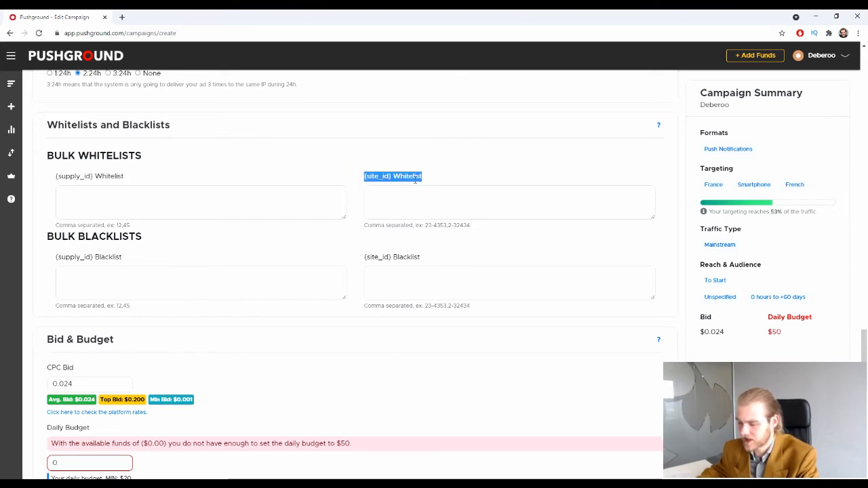
scroll(415, 179, "down", 3)
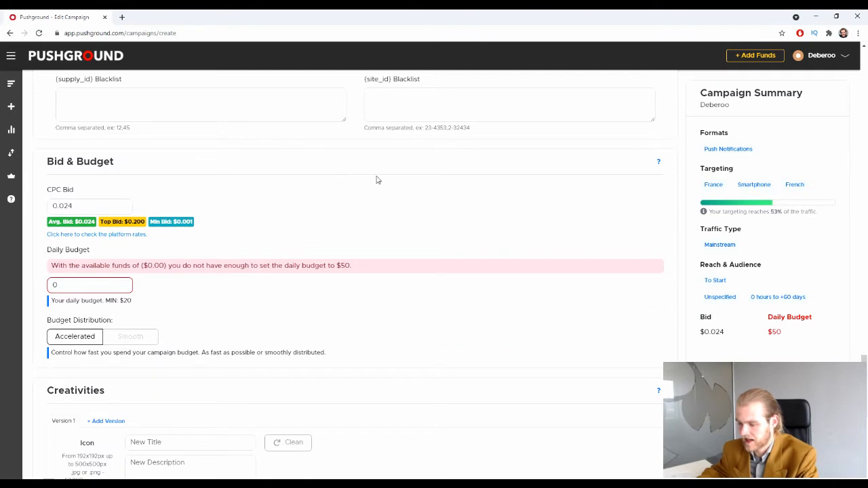
Change the CPC Bid value from 0.024 to 0.028.
scroll(156, 184, "up", 1)
scroll(163, 170, "down", 2)
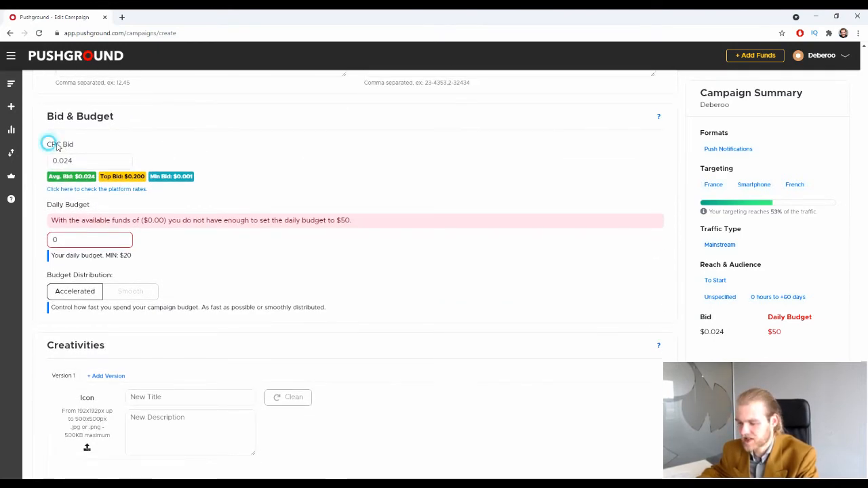
left_click_drag(46, 143, 75, 144)
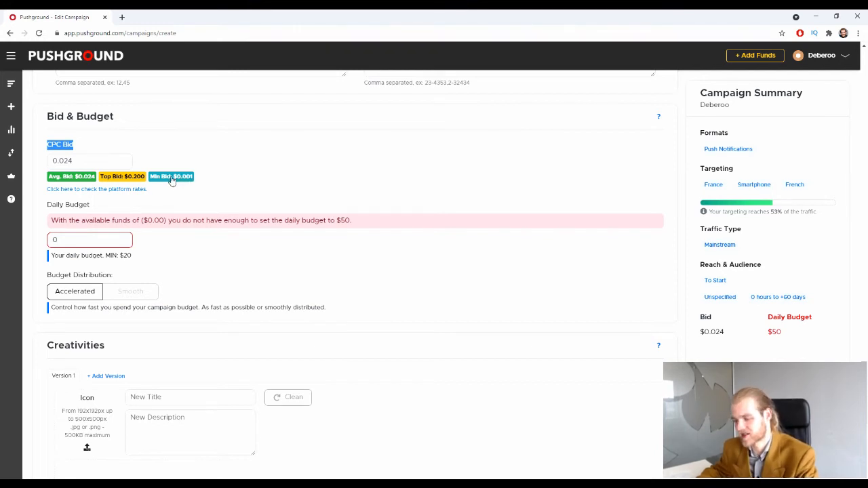
left_click(91, 161)
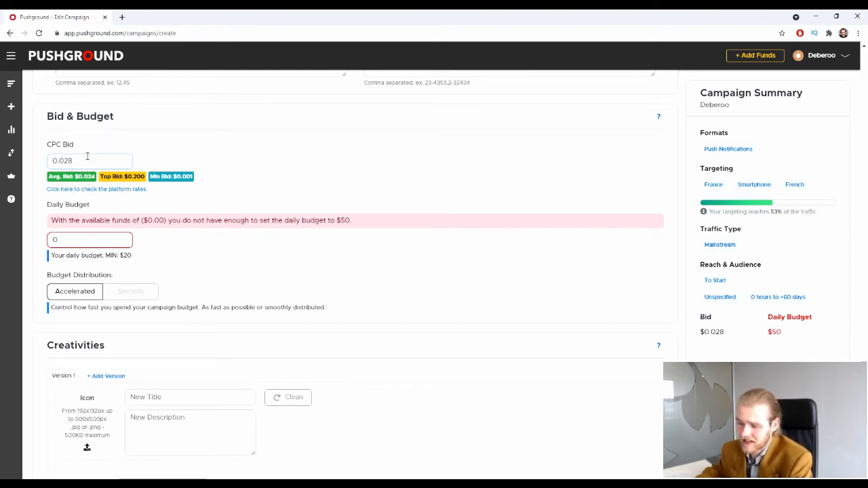
scroll(144, 143, "down", 1)
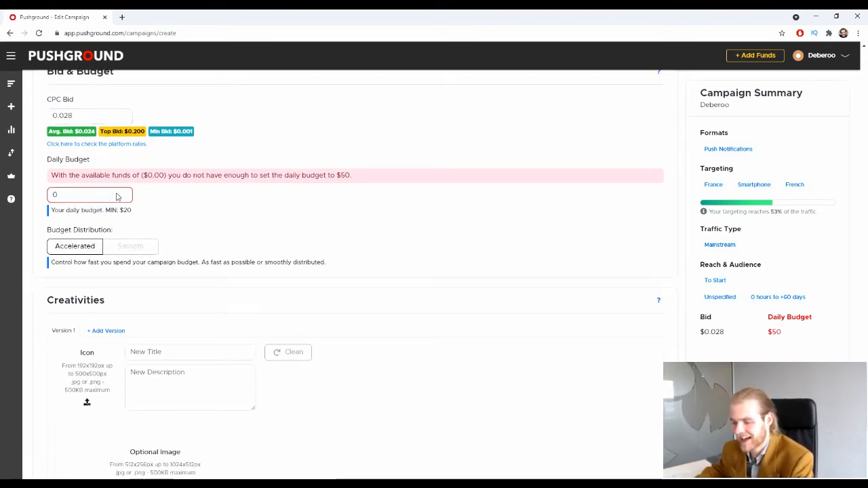
double_click(72, 196)
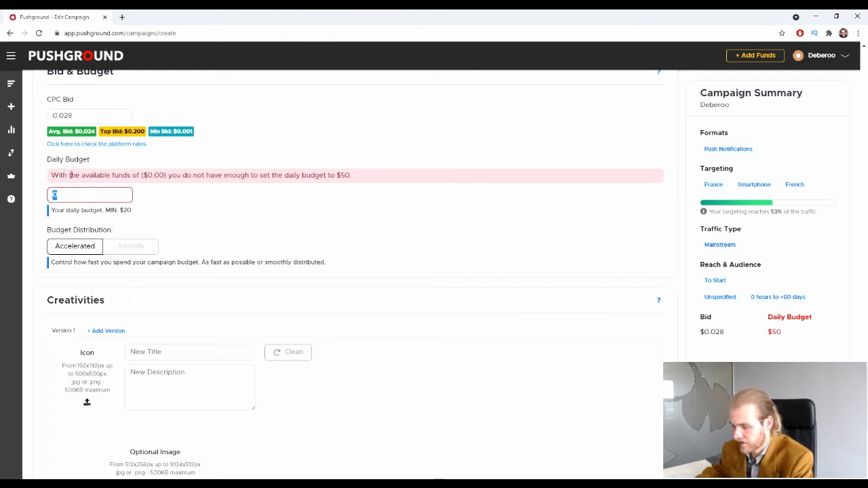
mouse_move(71, 175)
left_mouse_down()
mouse_move(367, 178)
mouse_move(54, 175)
left_mouse_up()
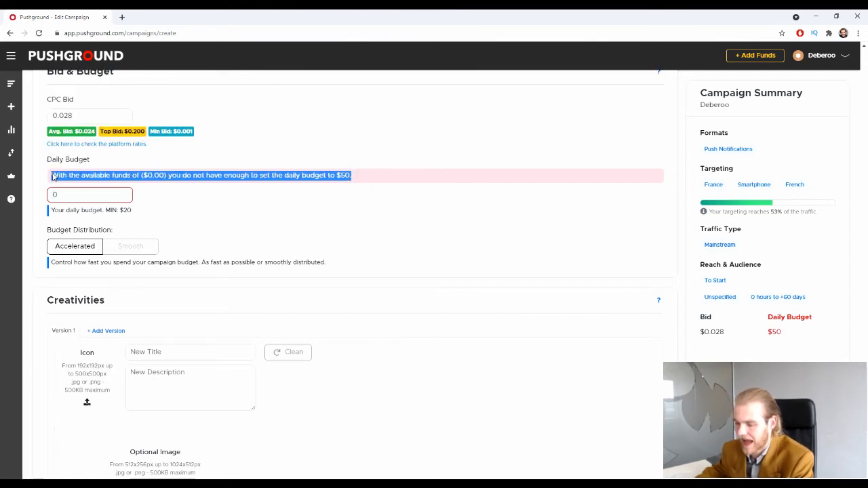
left_click(397, 187)
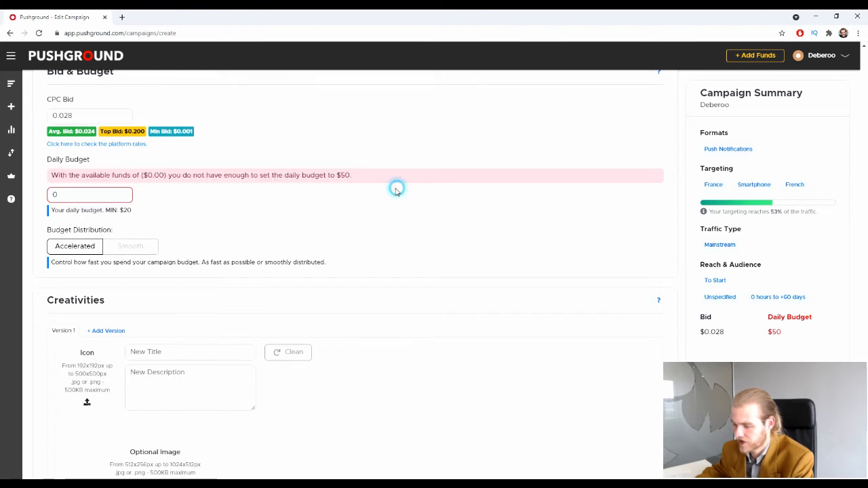
double_click(55, 197)
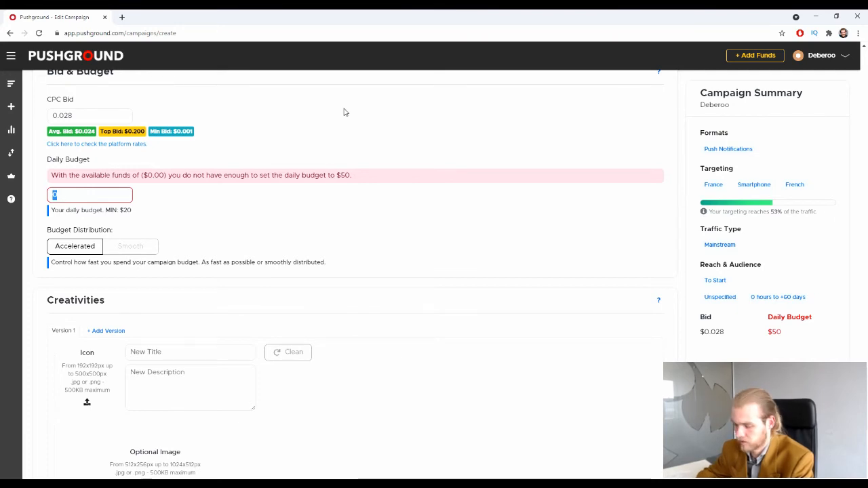
left_click(151, 197)
left_click(113, 196)
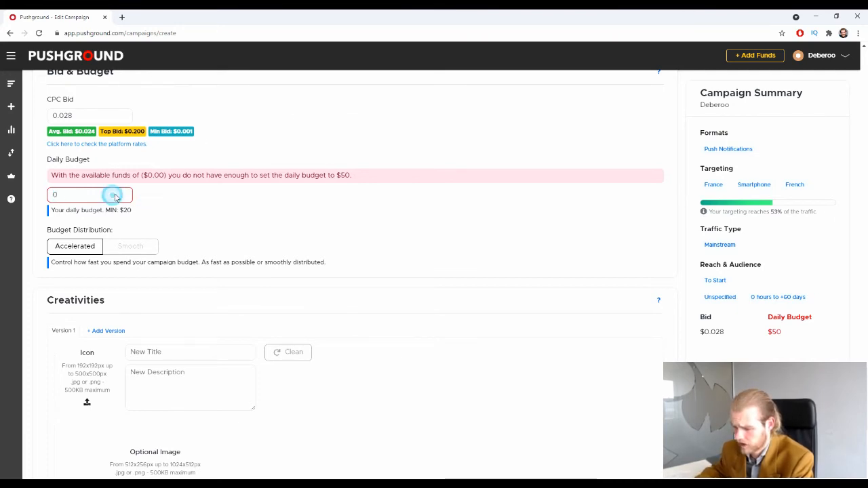
double_click(60, 195)
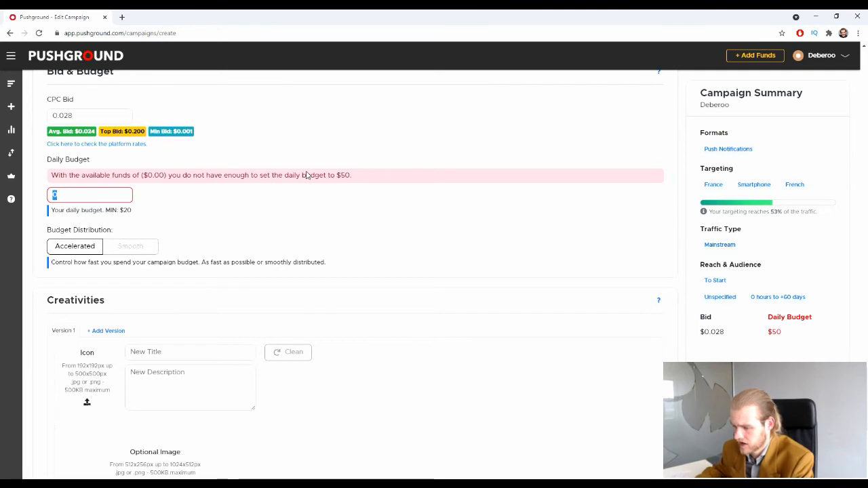
double_click(55, 195)
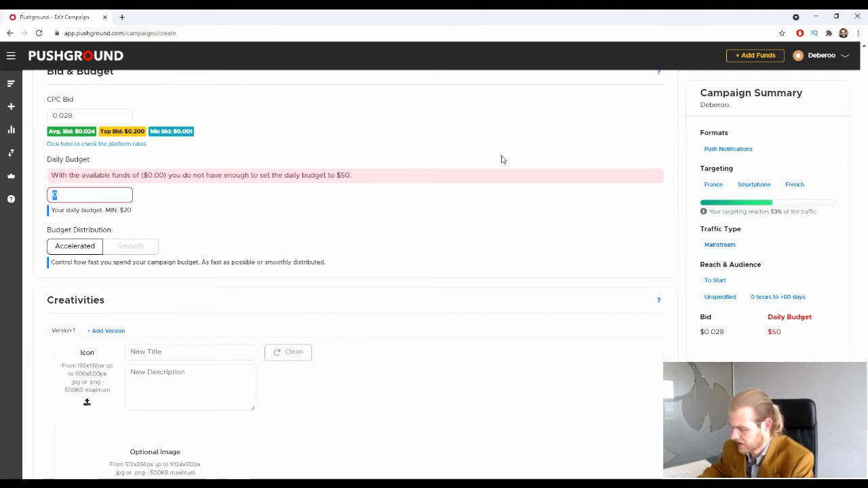
left_click(345, 217)
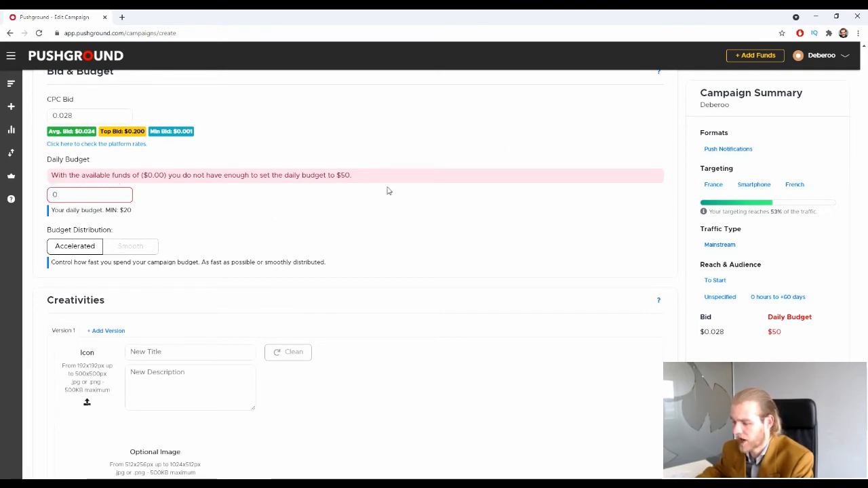
left_click_drag(389, 178, 61, 179)
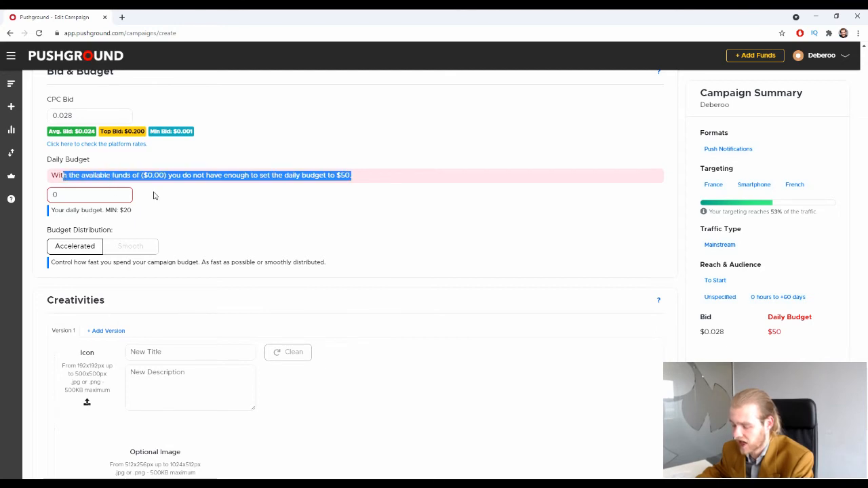
left_click(308, 219)
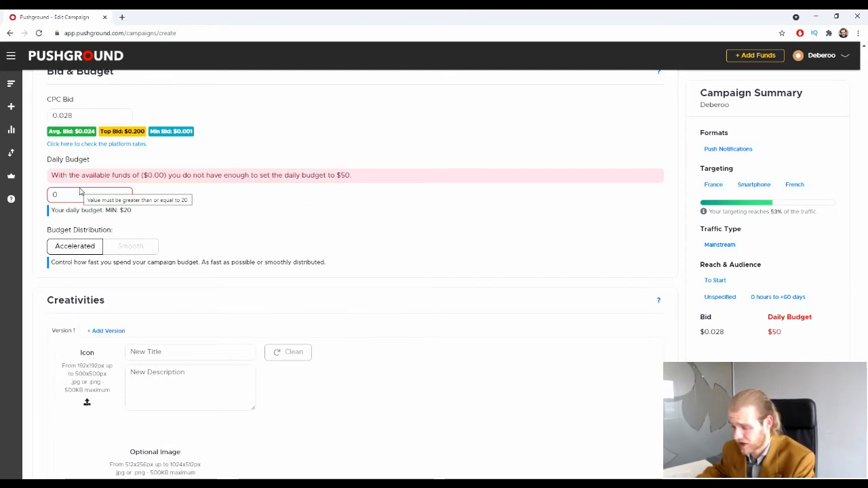
scroll(165, 173, "down", 1)
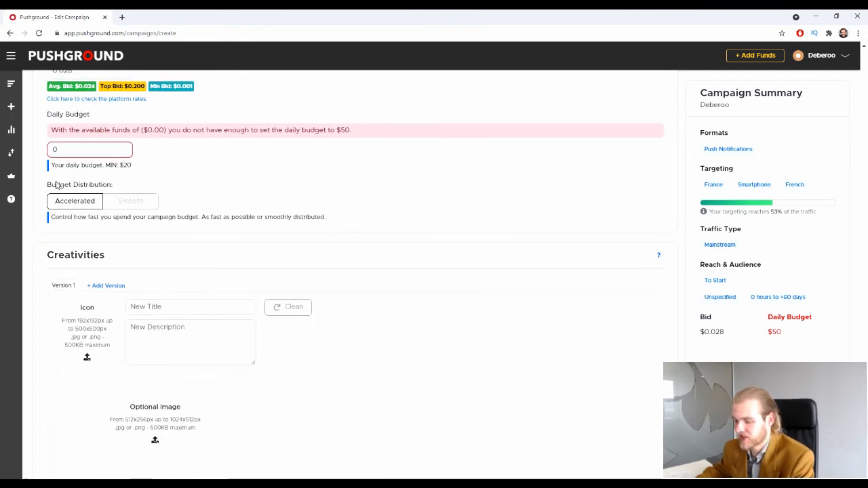
Set Budget Distribution to Smooth instead of as fast as possible.
left_click(78, 199)
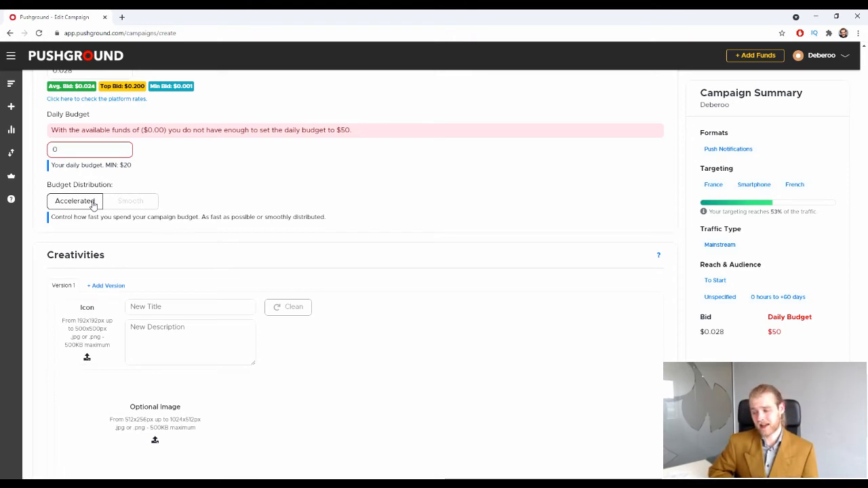
left_click(152, 202)
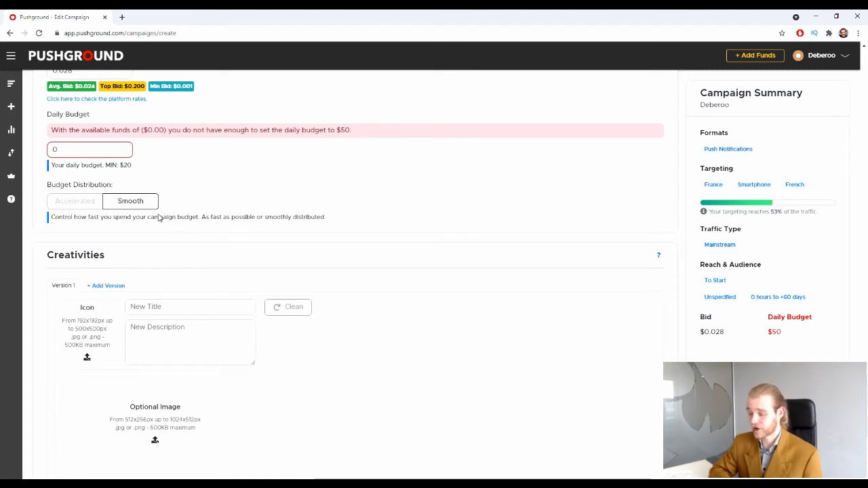
scroll(133, 204, "down", 1)
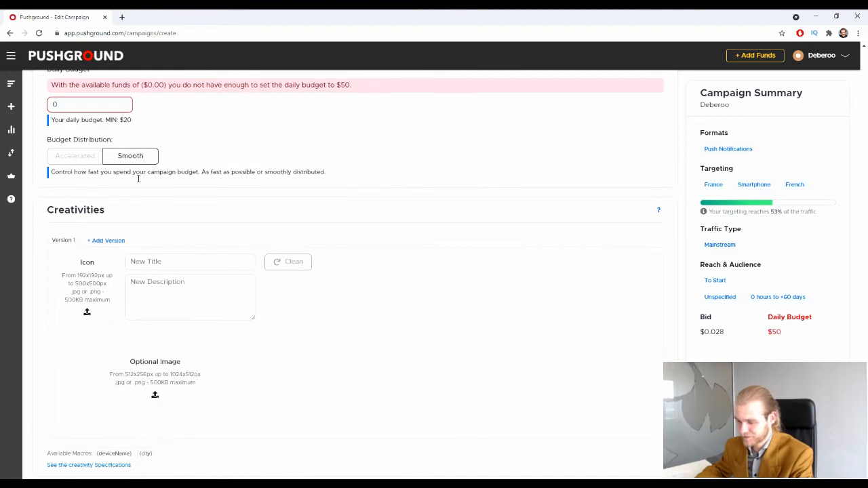
scroll(147, 200, "down", 1)
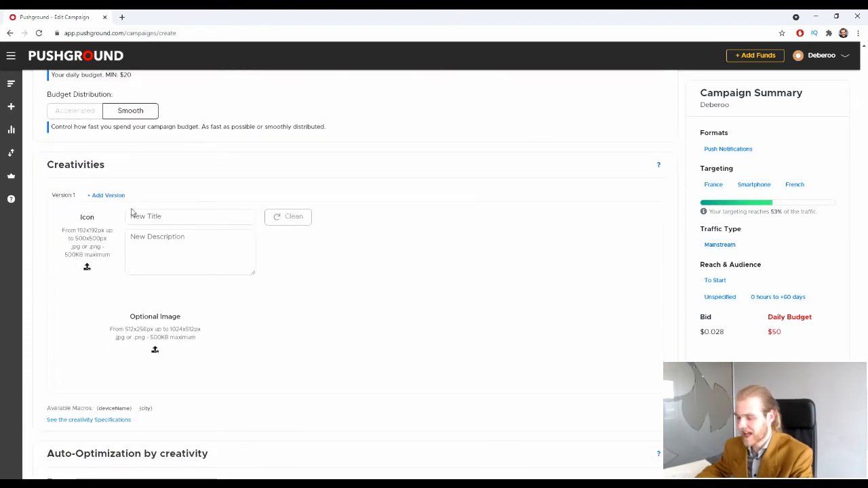
scroll(86, 213, "down", 1)
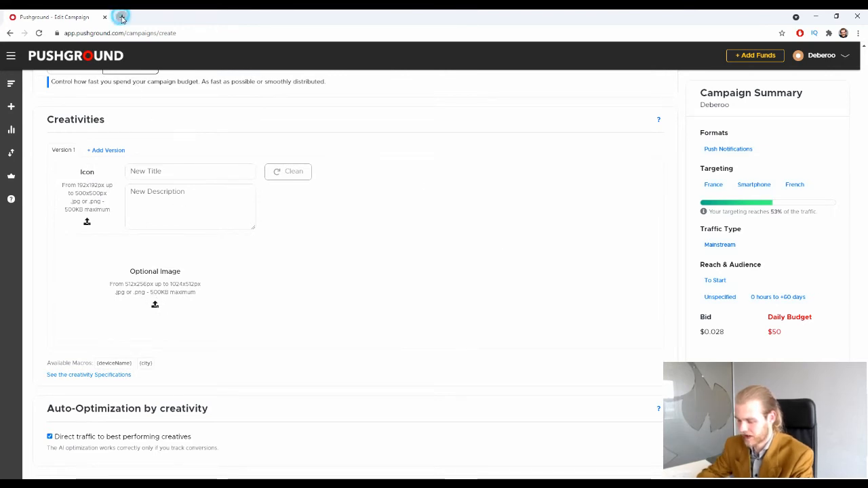
Load canva.com in a new browser tab.
left_click(122, 16)
type("canva.com")
key("Return")
left_click(45, 14)
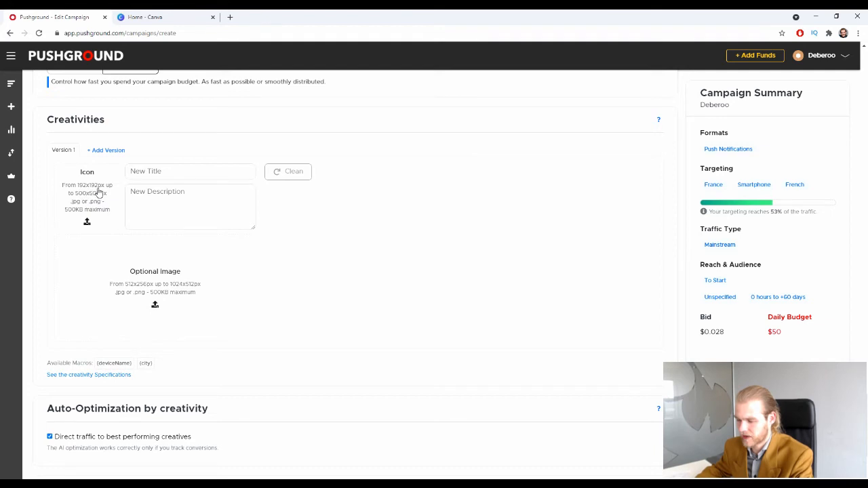
left_click(151, 14)
Create a new Canva design with a custom size of 192 × 192 px.
left_click(790, 57)
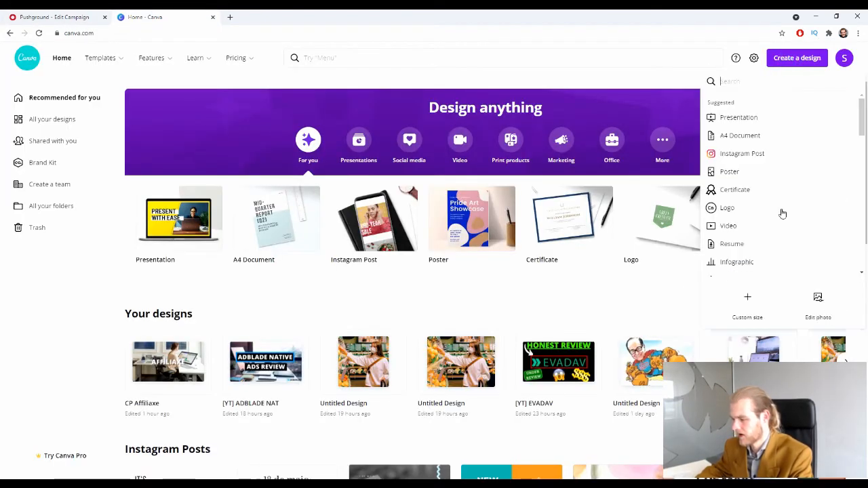
left_click(754, 293)
type("192")
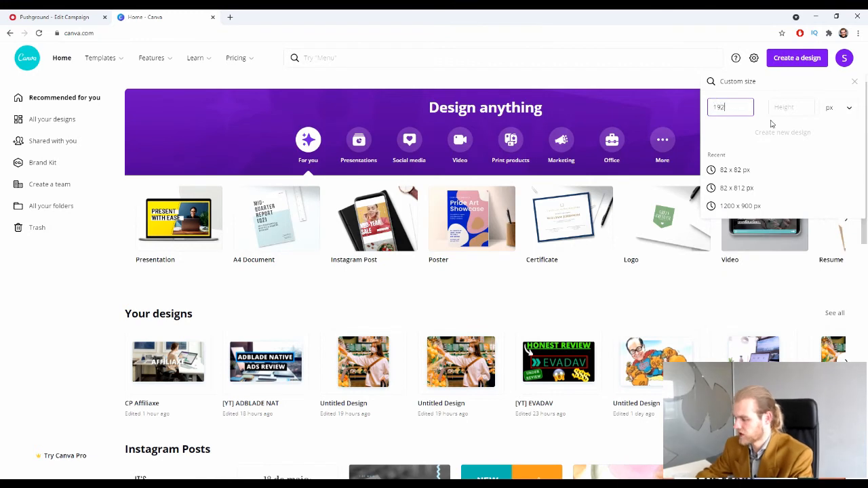
key("Tab")
type("192")
key("Return")
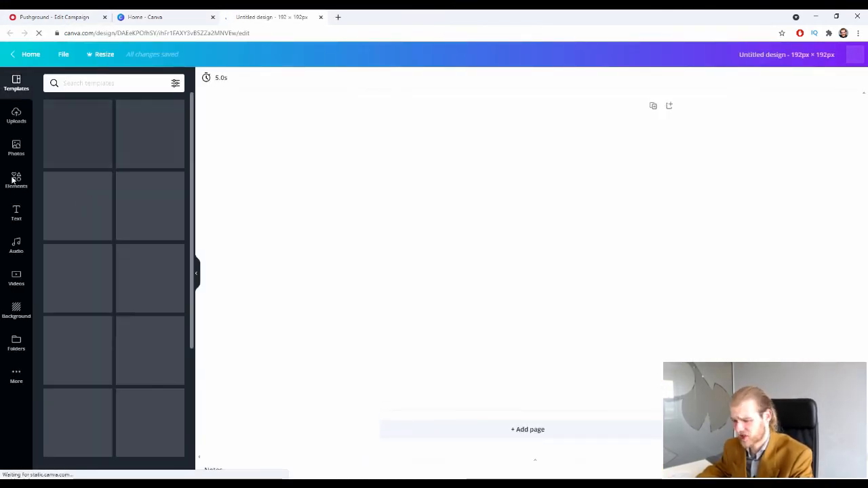
Place the recently used grocery photo on the canvas and download it as PNG.
left_click(16, 147)
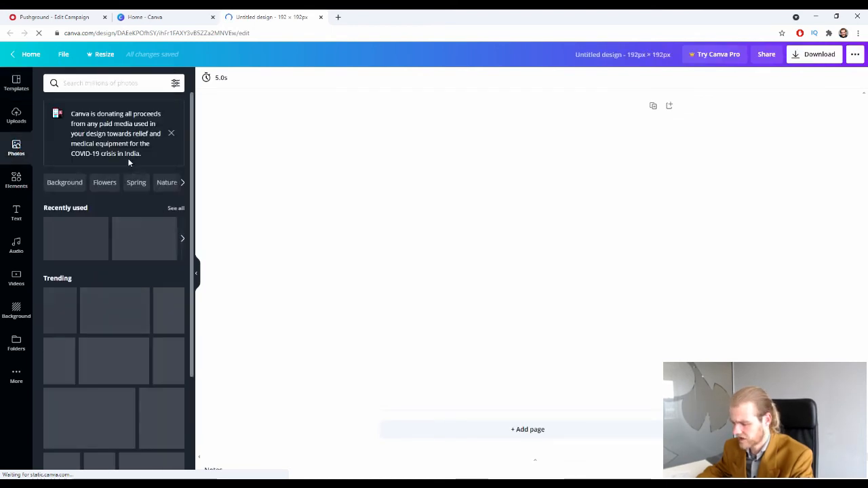
left_click_drag(76, 239, 402, 235)
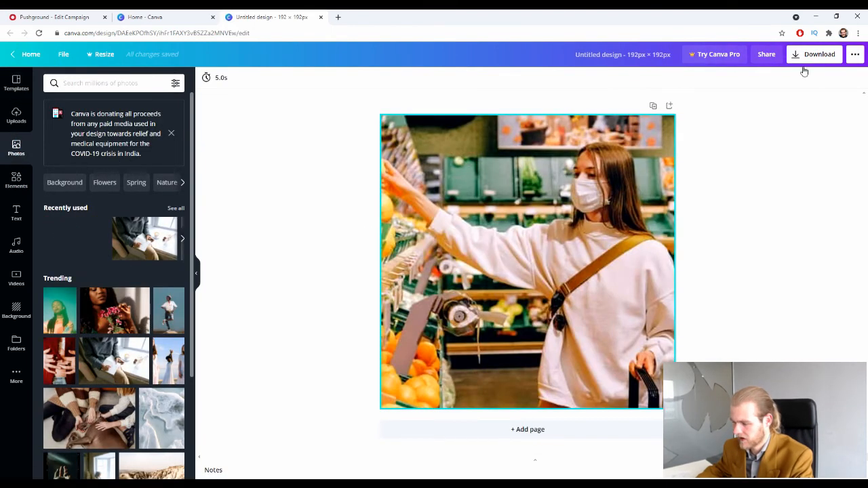
left_click(813, 54)
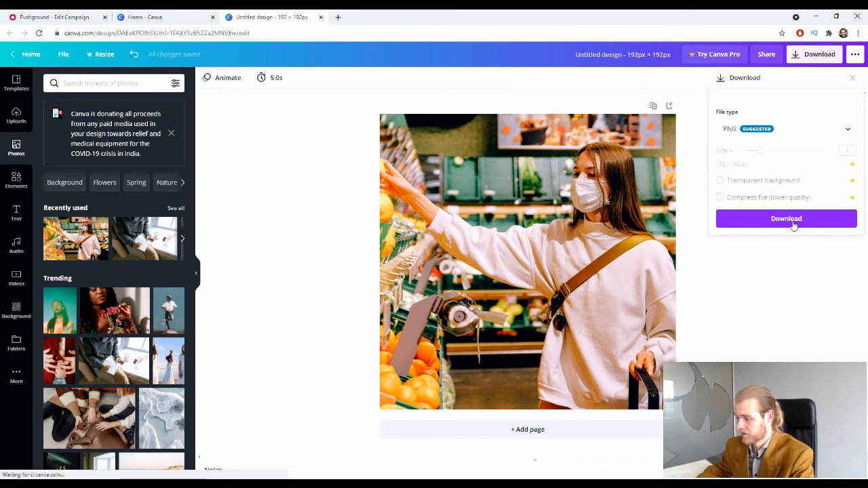
left_click(790, 221)
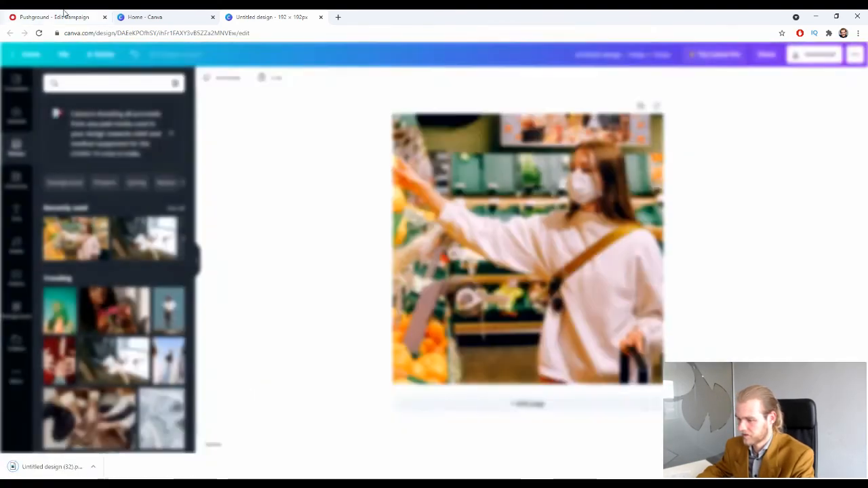
Upload the downloaded grocery PNG as the first creative's icon and confirm the crop.
left_click(68, 17)
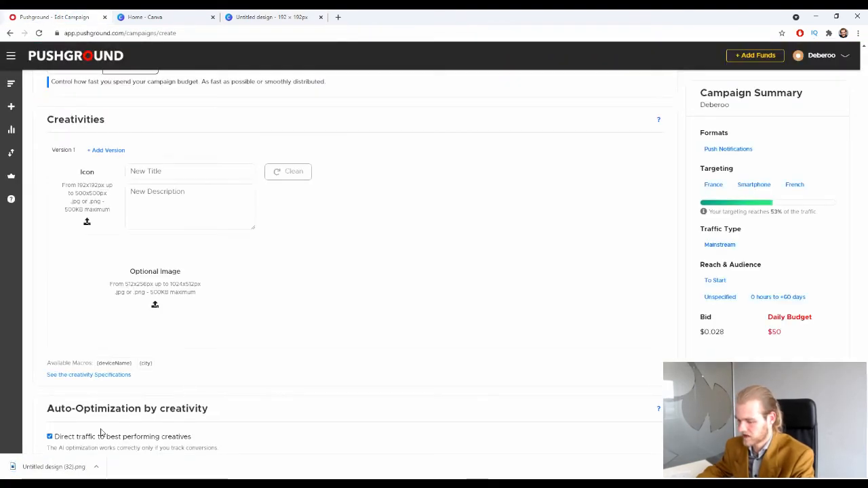
left_click_drag(54, 468, 95, 182)
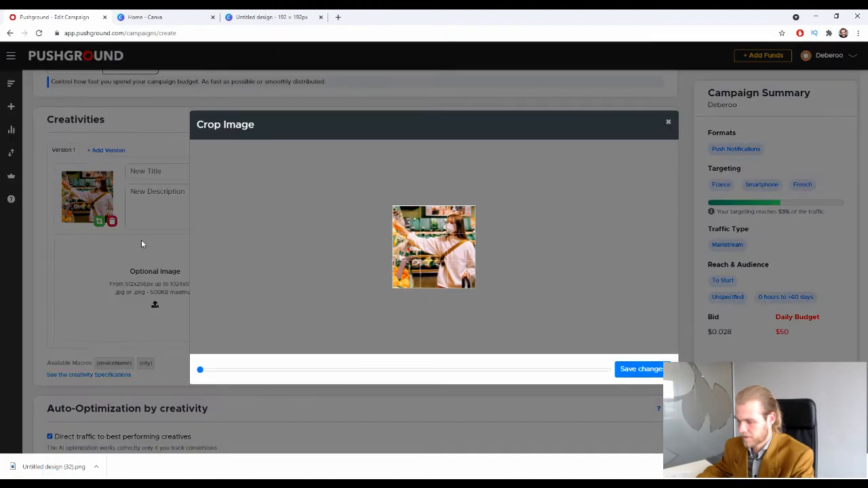
left_click(643, 369)
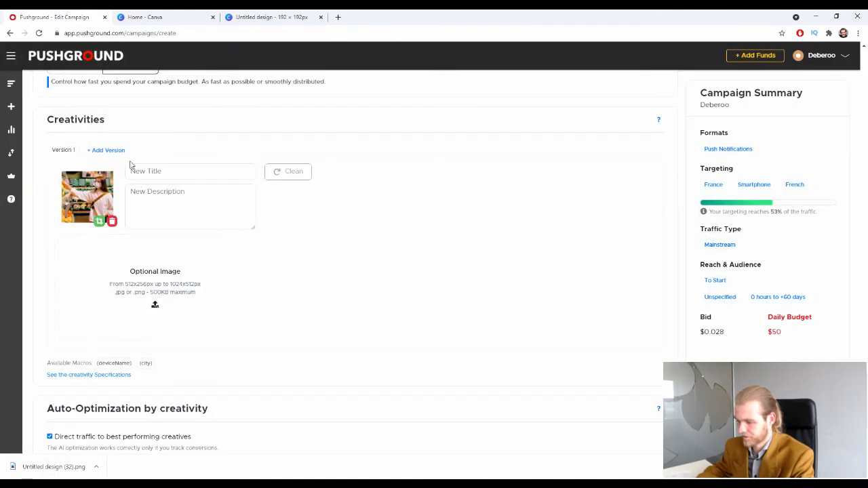
Enter 'Deberoo' as the creative title.
left_click(215, 167)
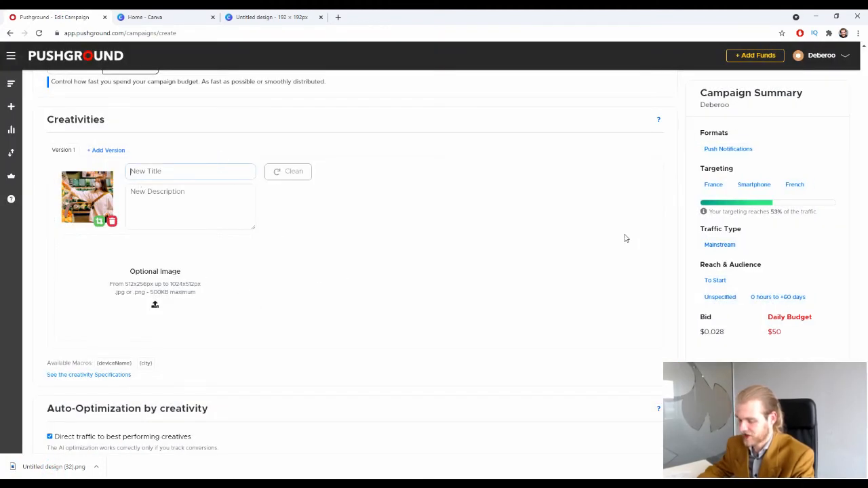
type("Deaber")
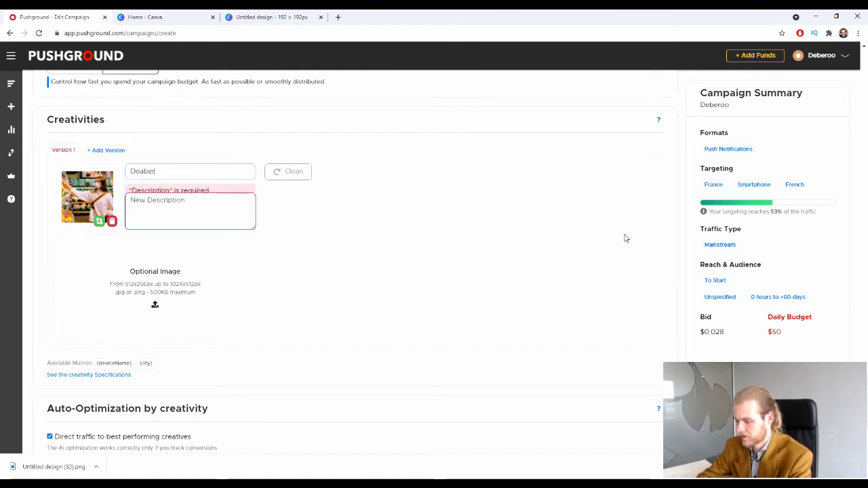
key("BackSpace")
key("BackSpace")
key("BackSpace")
type("b")
key("BackSpace")
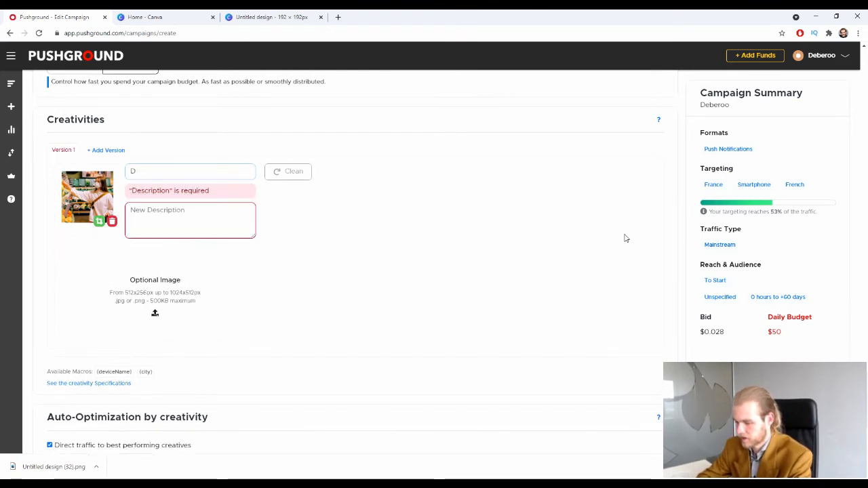
type("eberoo")
left_click(350, 217)
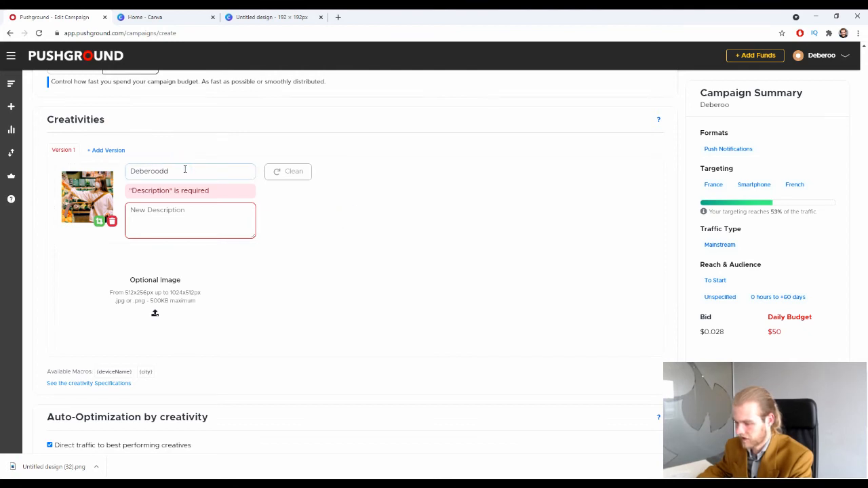
type("ddddddddddddd")
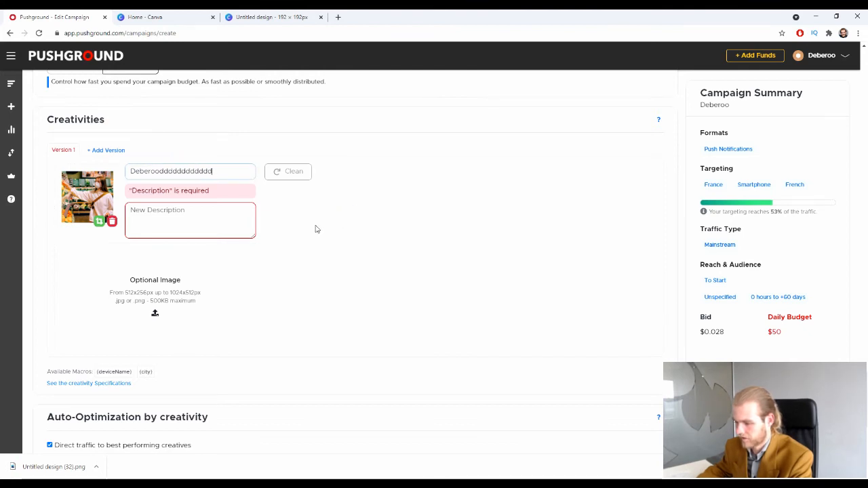
type("dddddddd")
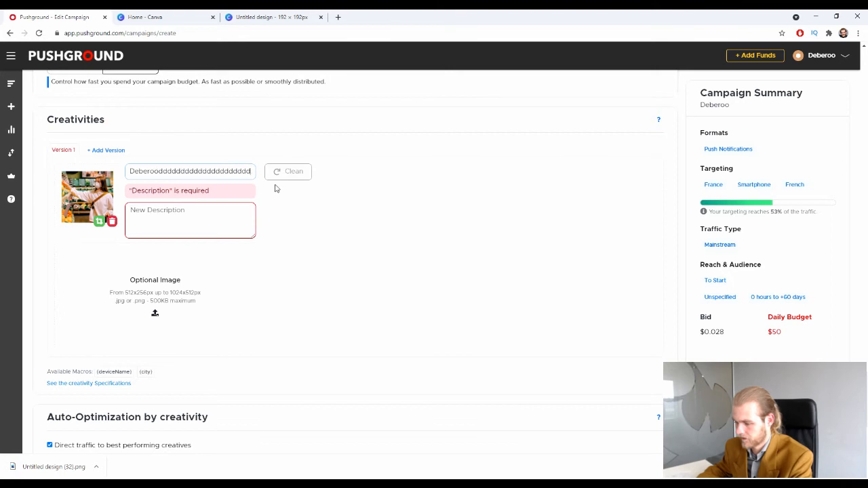
key("ctrl+a")
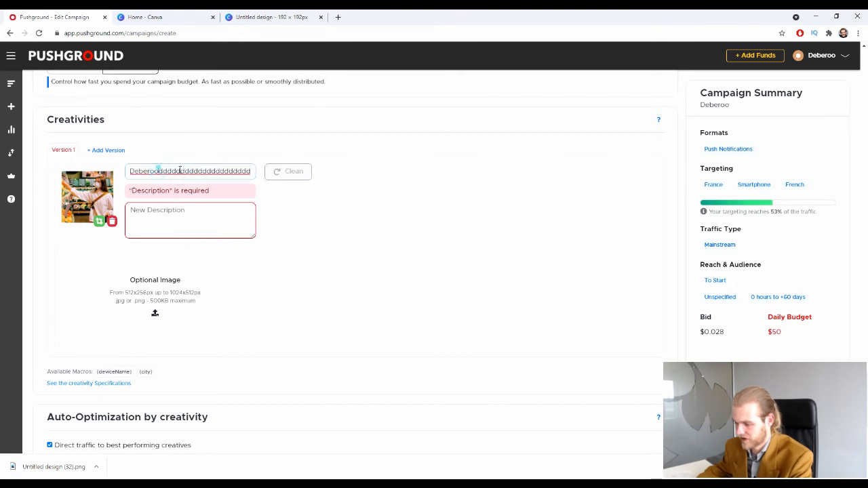
key("shift+End")
key("BackSpace")
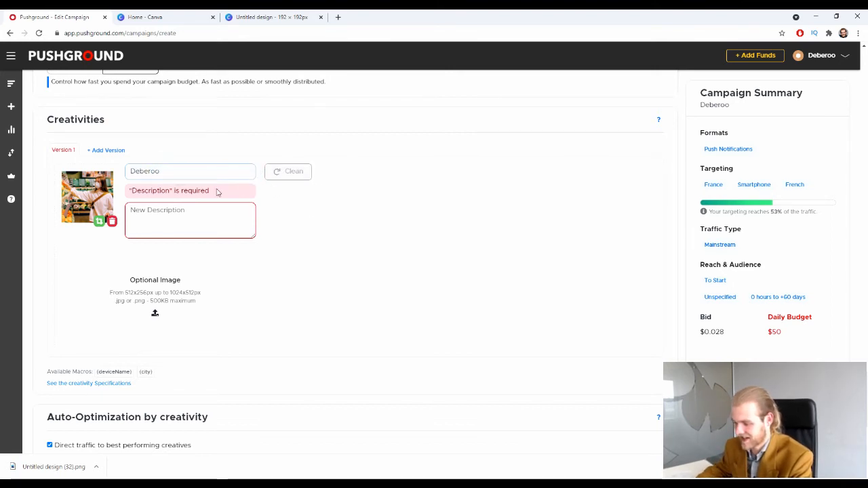
Fill the creative description with 'Description 1'.
key("Tab")
type("Desc")
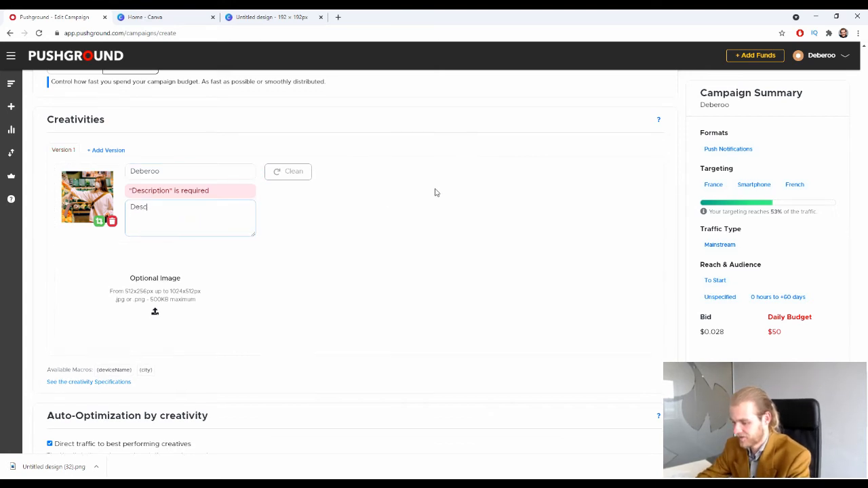
type("ripti")
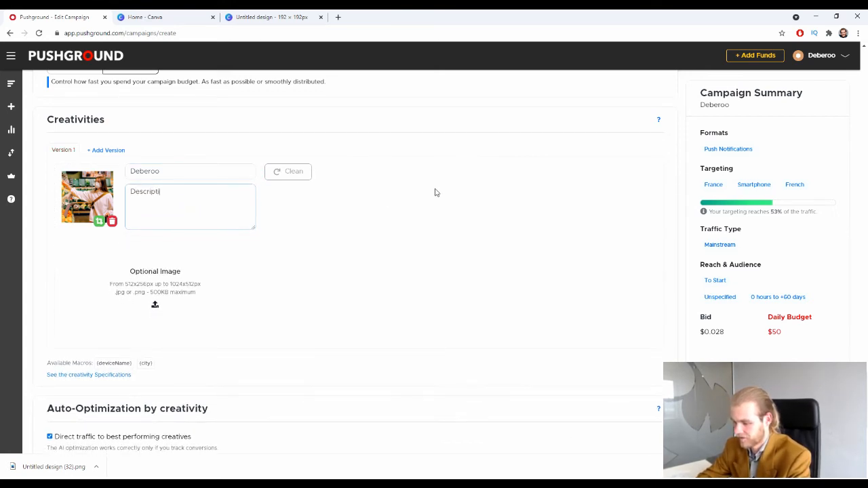
type("on 1")
left_click(356, 181)
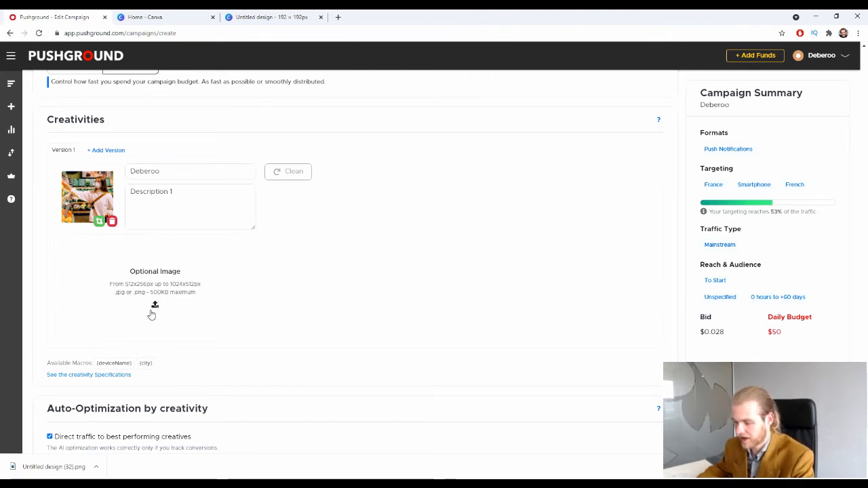
left_click(138, 17)
Create a new 512×256 custom-size Canva design.
left_click_drag(746, 108, 652, 110)
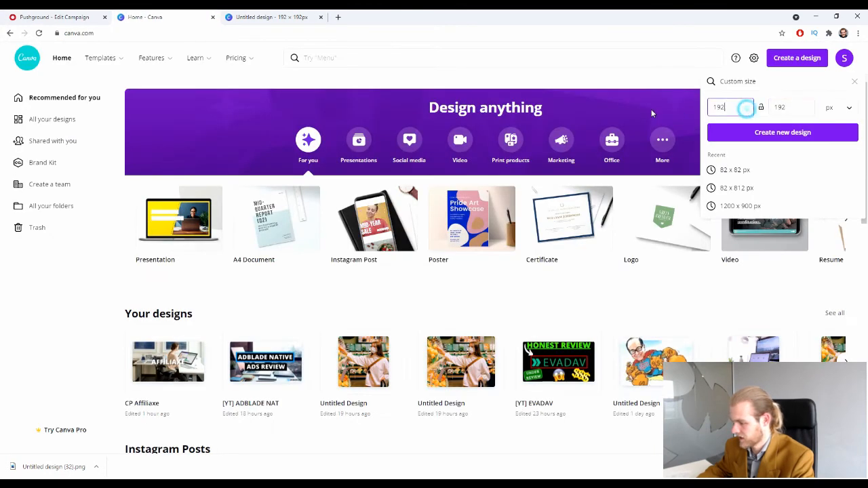
type("112")
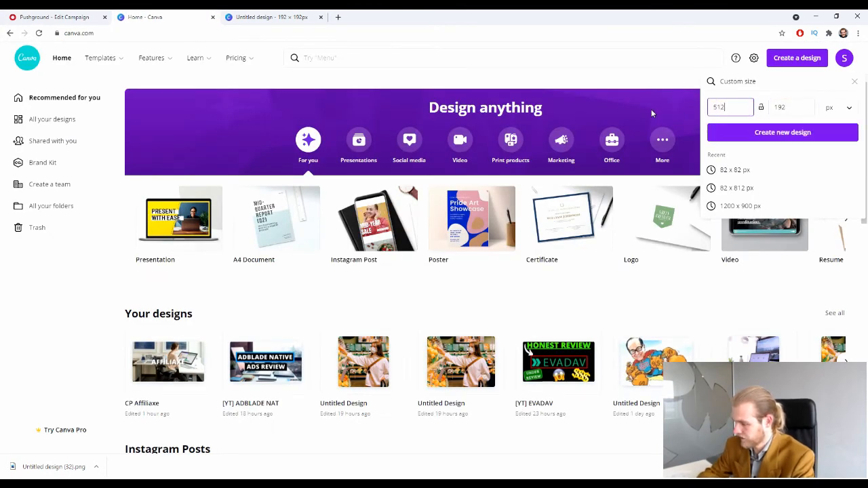
key("Tab")
type("256")
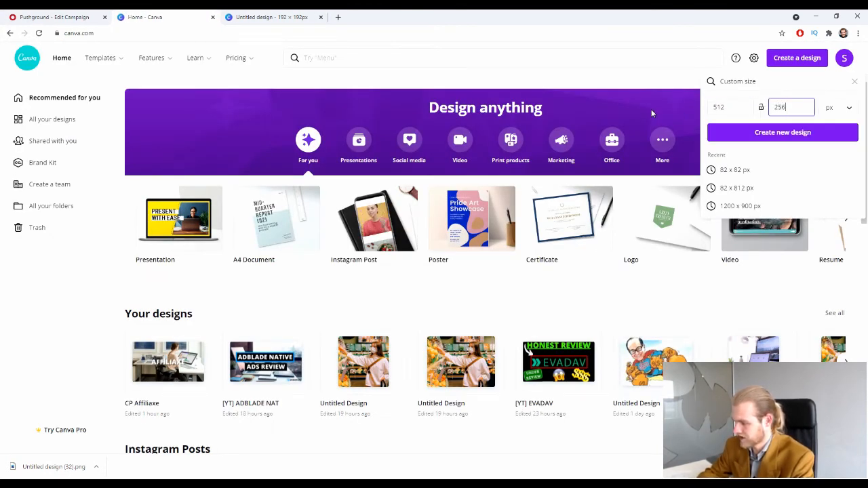
key("Return")
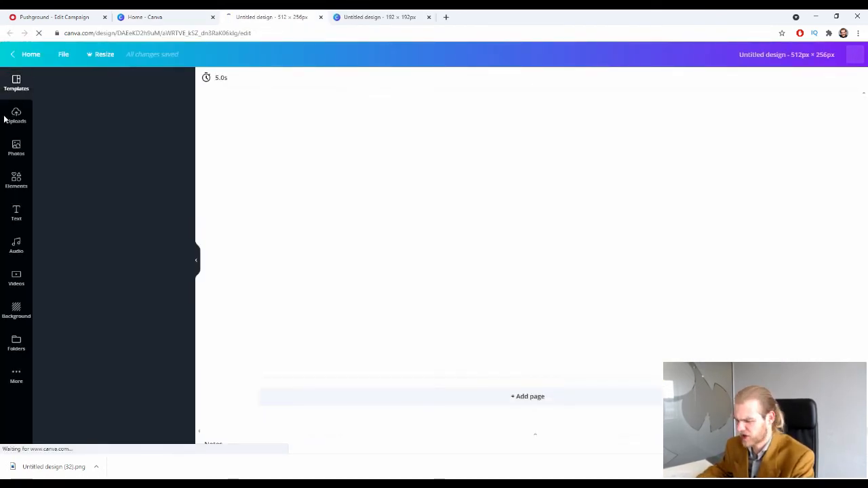
Fill the 512×256 design with the grocery stock photo and download it as PNG.
left_click(20, 147)
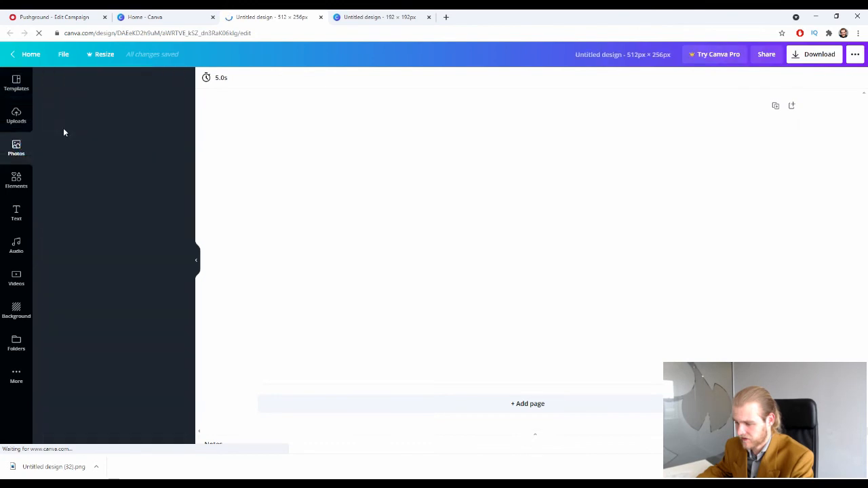
left_click_drag(71, 237, 405, 226)
left_click(810, 58)
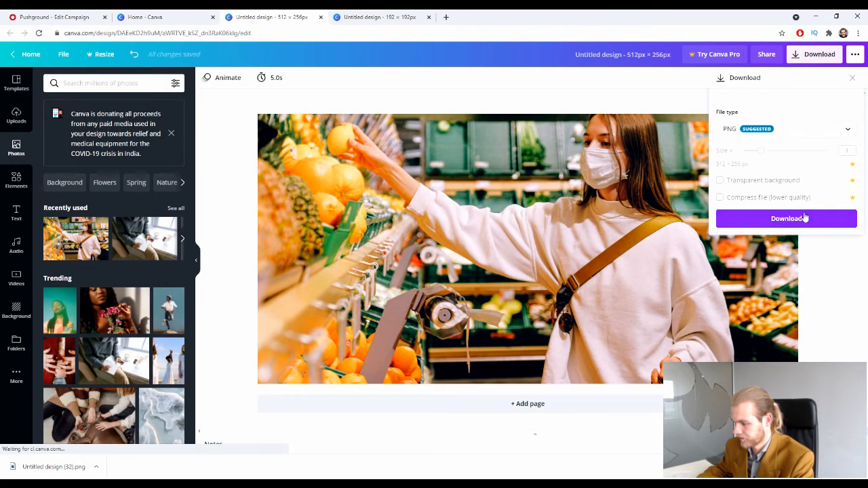
left_click(800, 217)
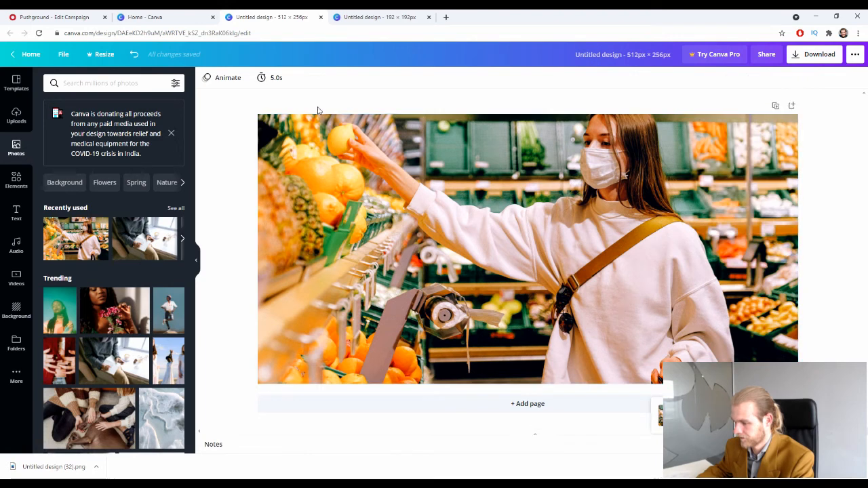
Upload the 512×256 PNG as the first creative's optional image and confirm the crop.
left_click(95, 16)
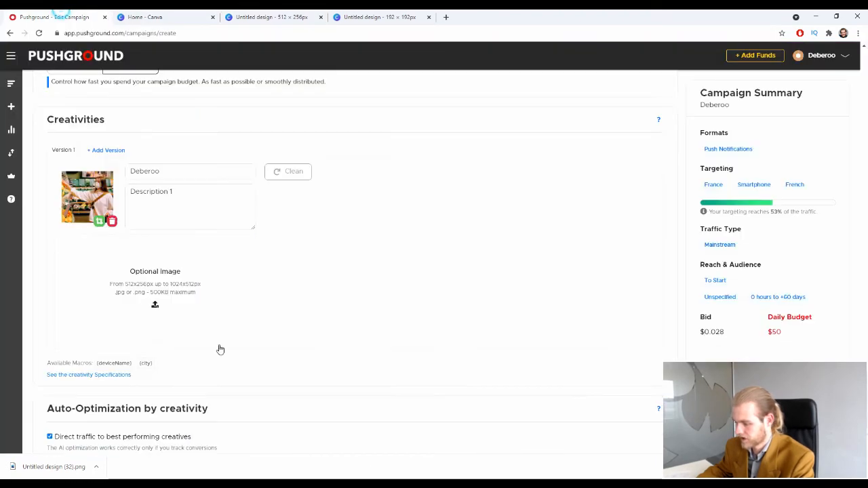
left_click_drag(58, 473, 292, 275)
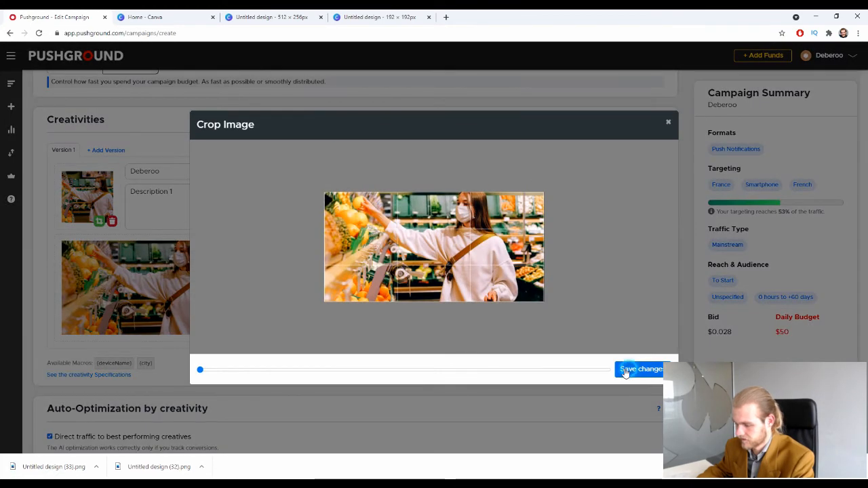
left_click(625, 369)
scroll(228, 370, "down", 1)
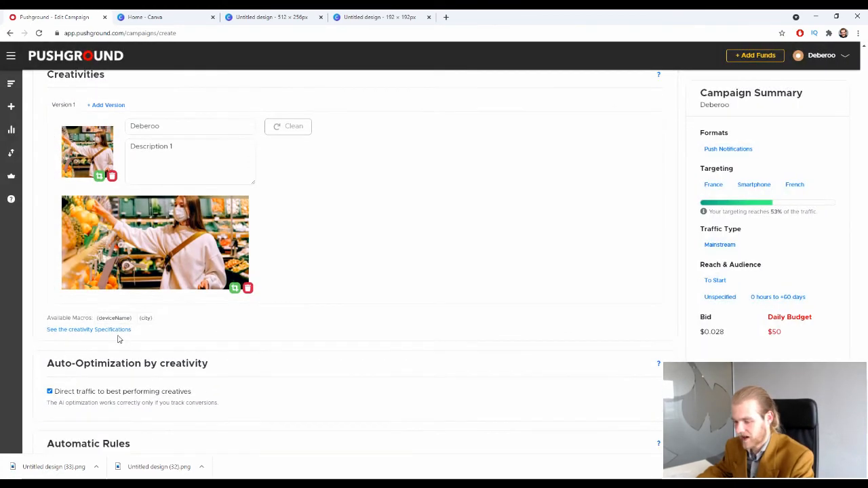
left_click(90, 332)
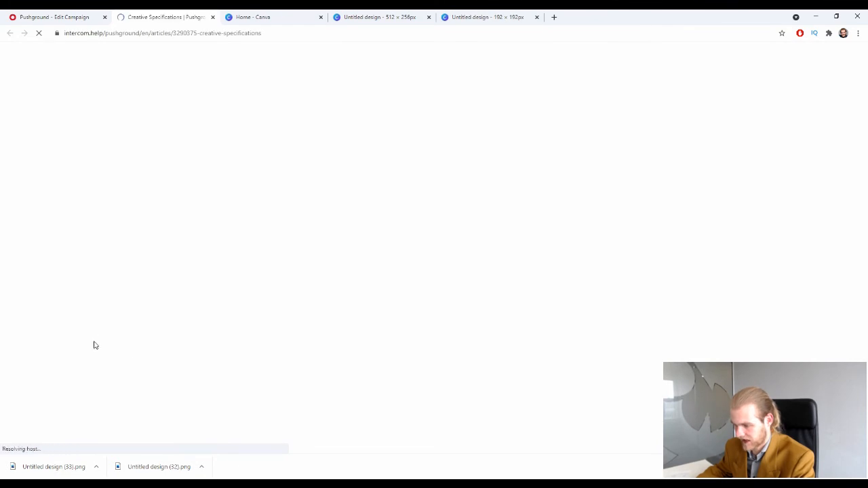
Check the 36-character title and 80-character description limits, then close the article.
scroll(117, 309, "down", 1)
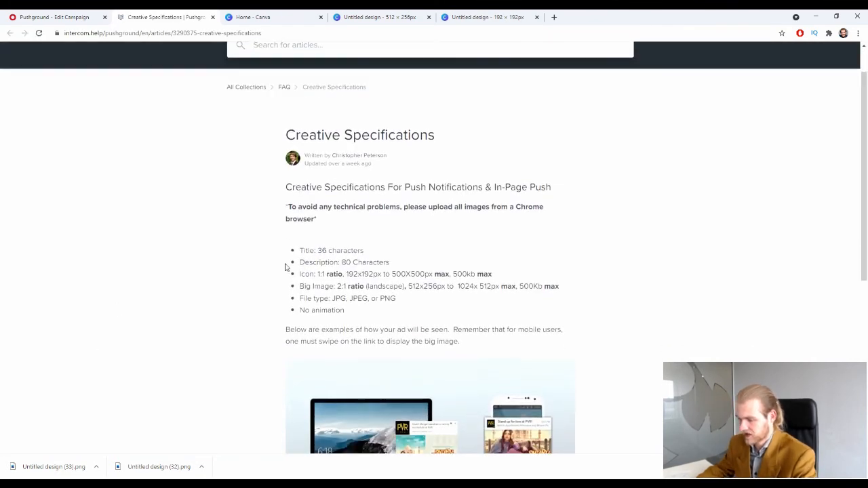
left_click_drag(369, 250, 292, 253)
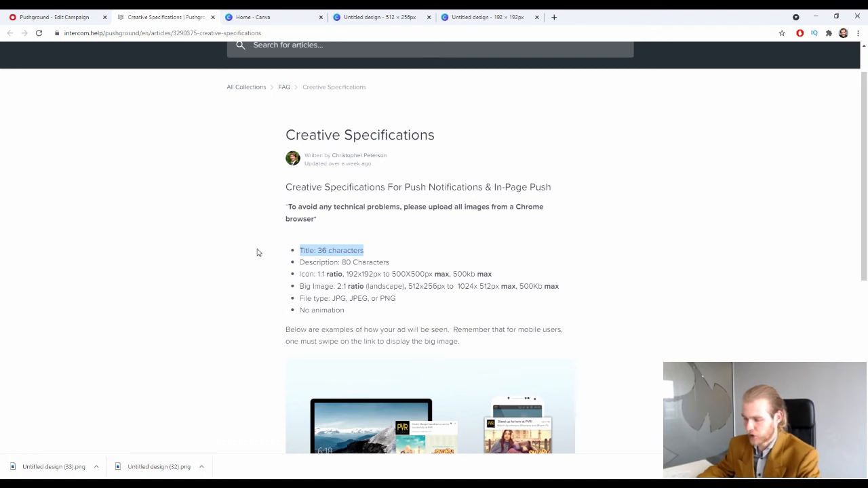
left_click_drag(389, 262, 301, 262)
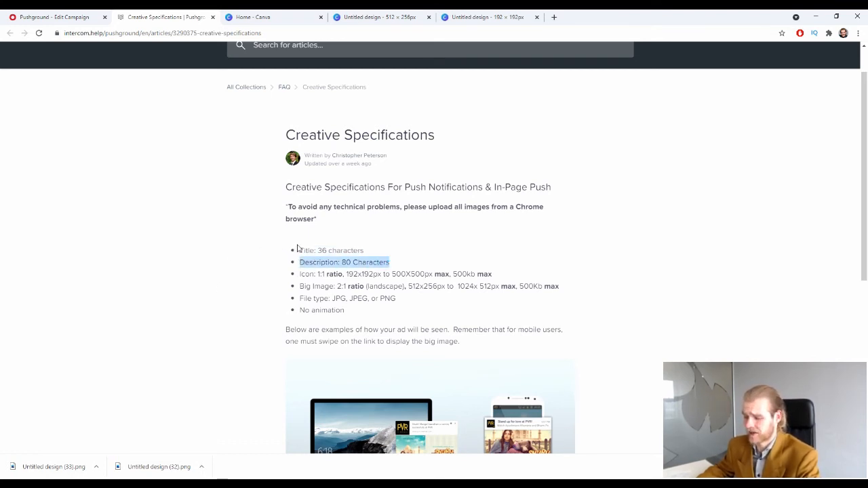
scroll(297, 249, "down", 1)
left_click_drag(298, 204, 391, 206)
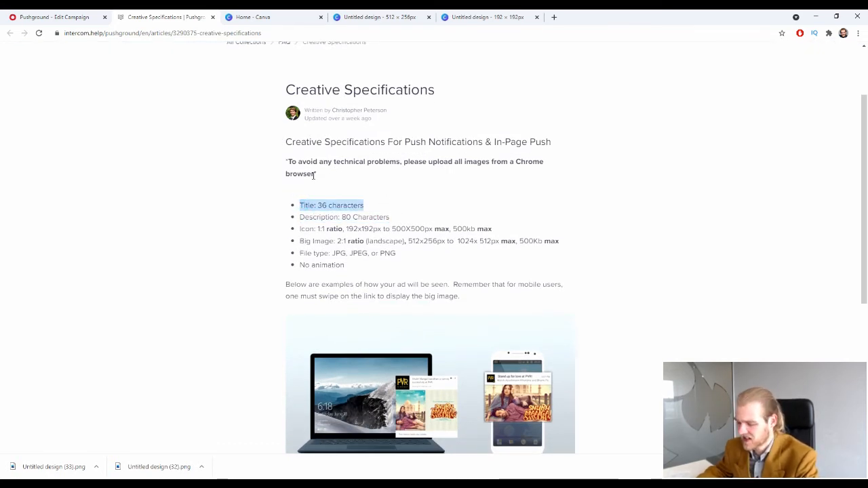
left_click(418, 202)
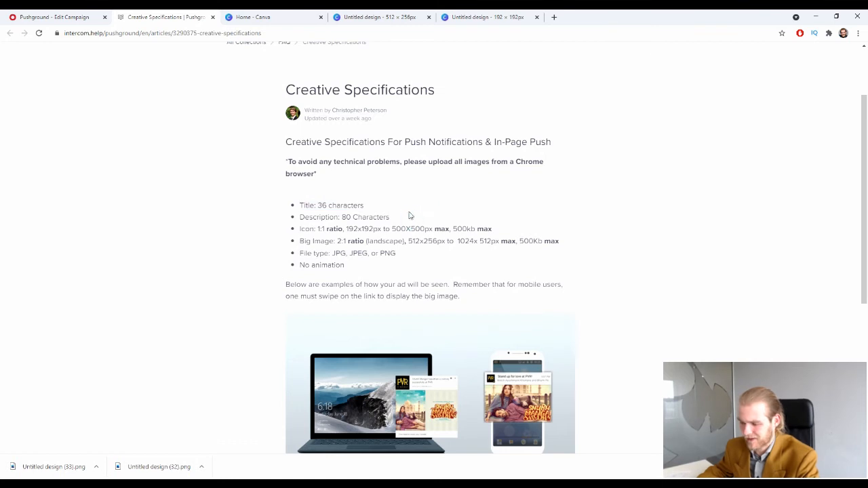
left_click_drag(398, 203, 294, 207)
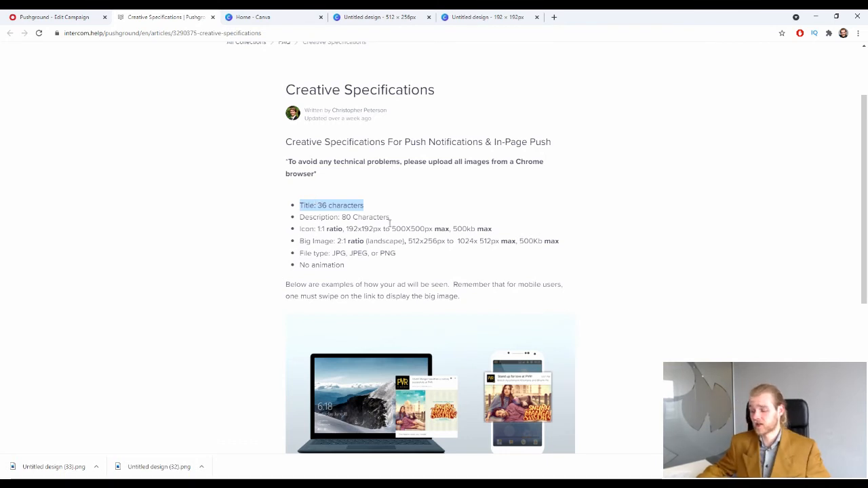
left_click_drag(392, 219, 257, 212)
left_click(278, 223)
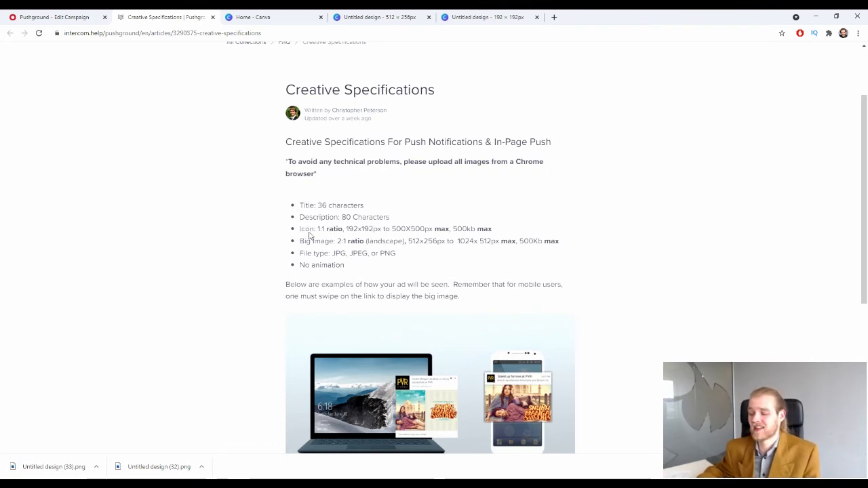
left_click_drag(384, 206, 285, 199)
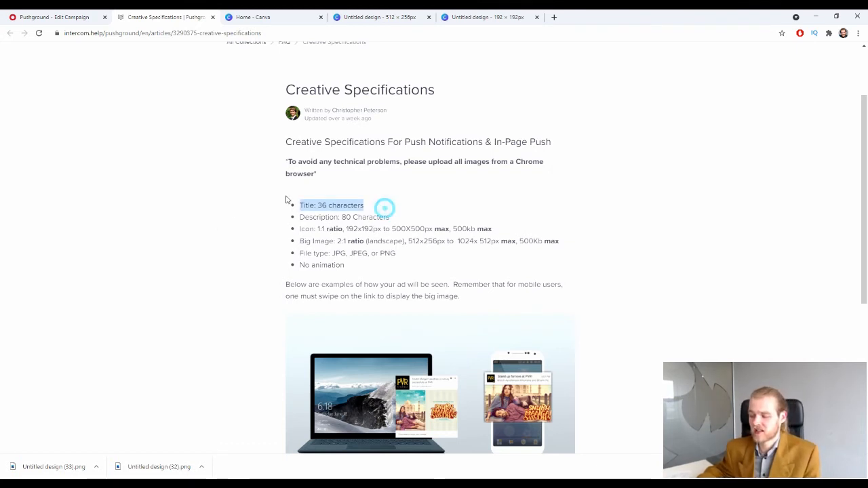
left_click(213, 17)
Add a second creative version to the campaign, then switch back to Version 1.
scroll(272, 221, "down", 2)
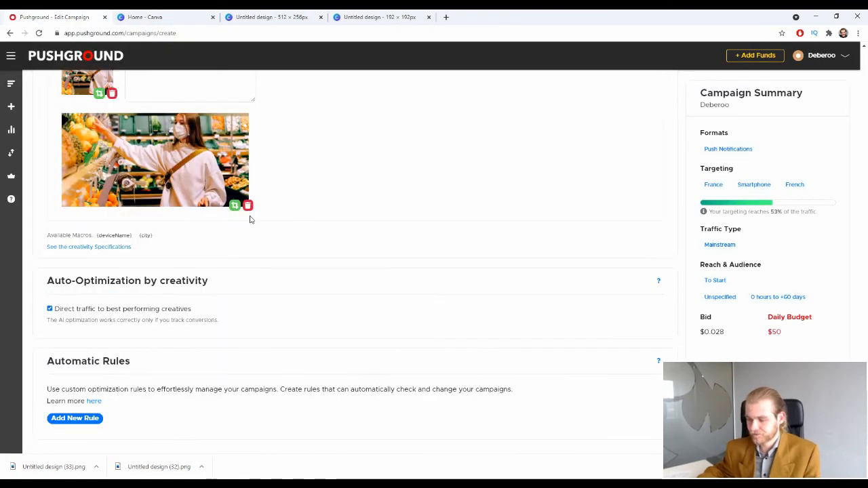
scroll(261, 200, "up", 2)
scroll(259, 197, "up", 1)
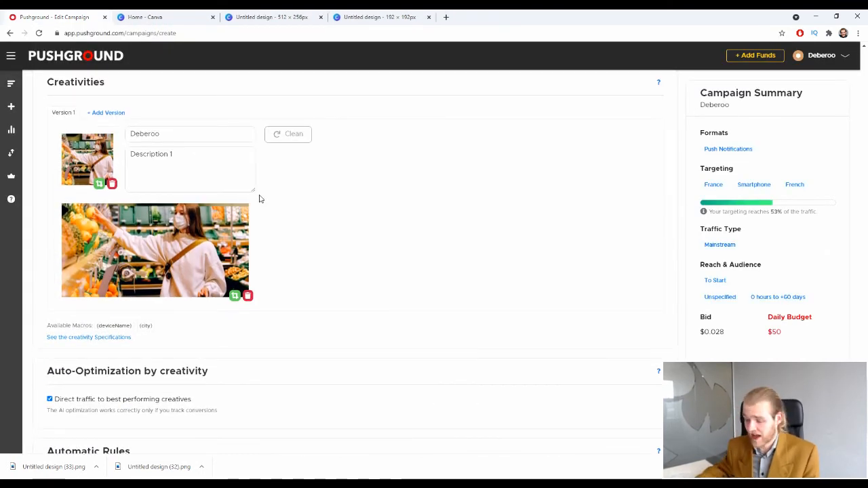
scroll(482, 231, "down", 1)
scroll(461, 243, "down", 1)
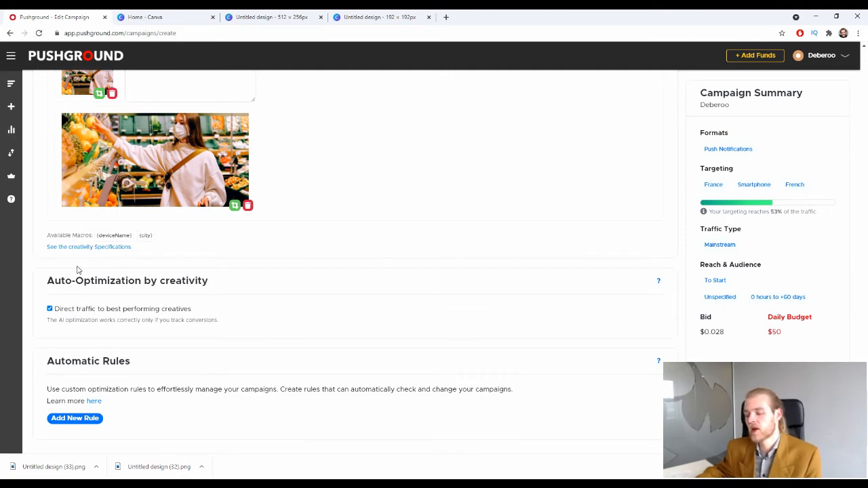
left_click_drag(48, 286, 192, 286)
left_click(215, 284)
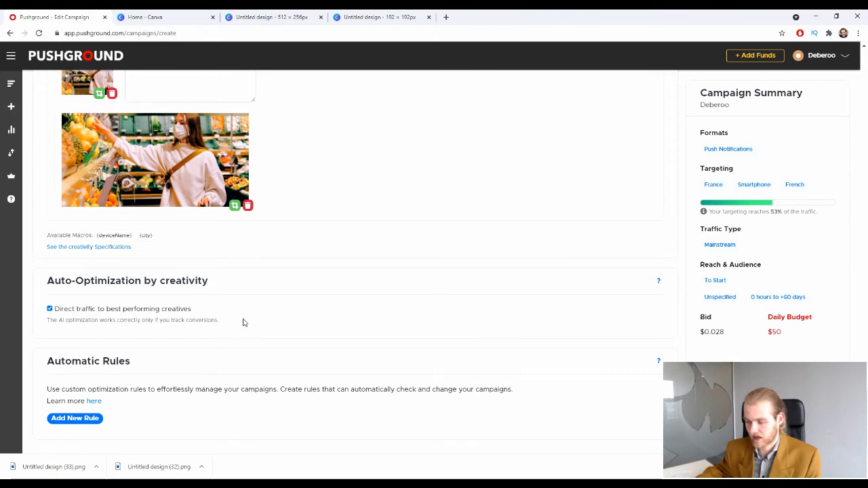
scroll(248, 319, "up", 2)
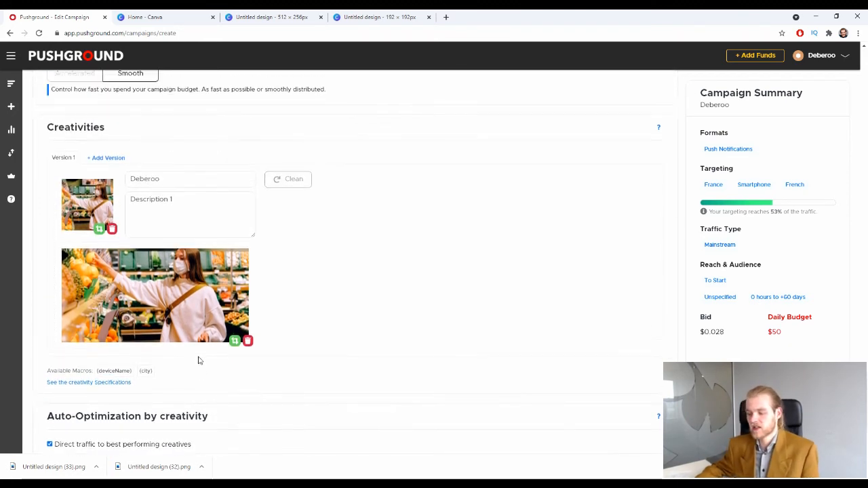
left_click(115, 158)
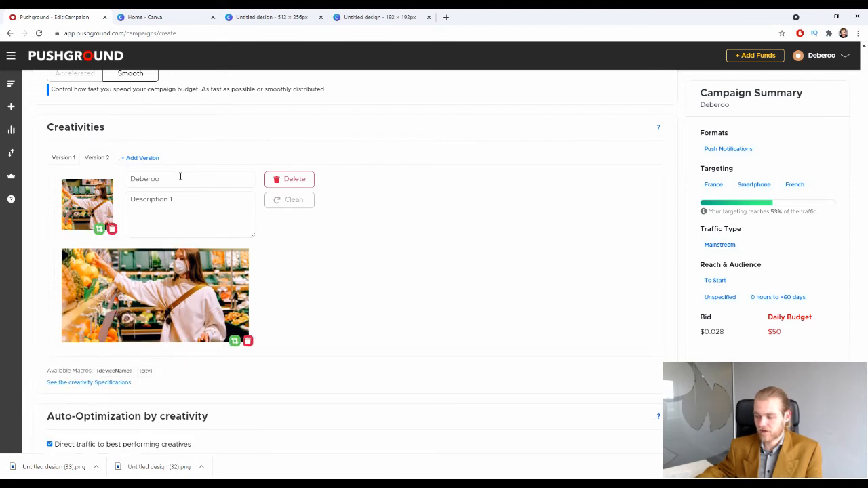
left_click(68, 158)
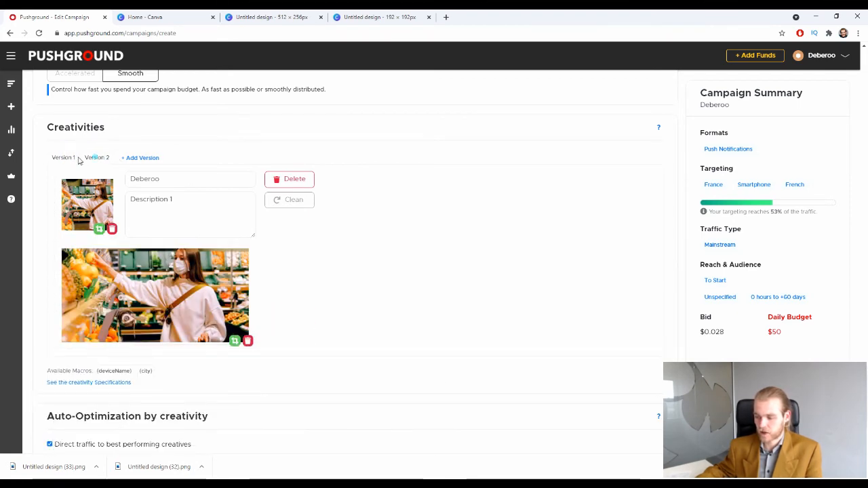
Untick 'Direct traffic to best performing creatives'.
scroll(196, 367, "down", 2)
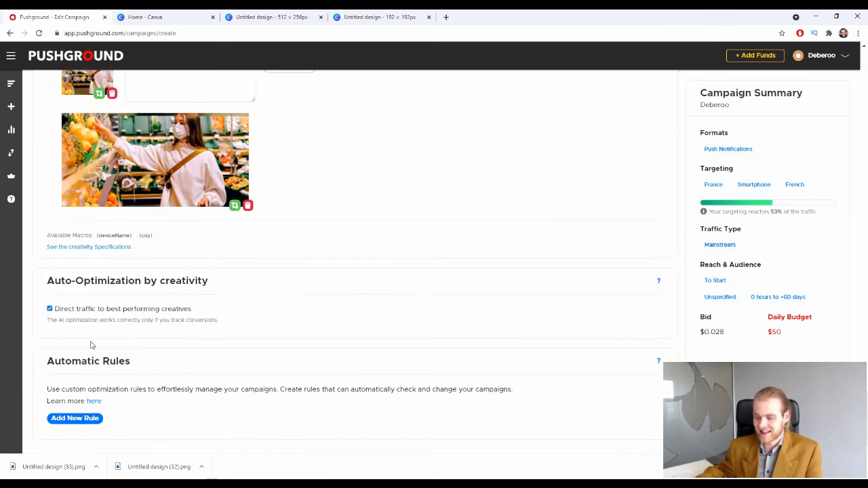
left_click_drag(47, 320, 110, 322)
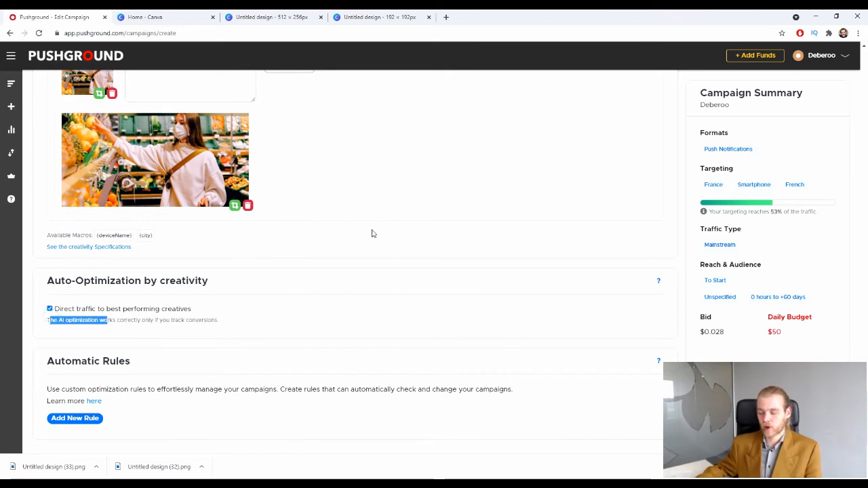
left_click(392, 243)
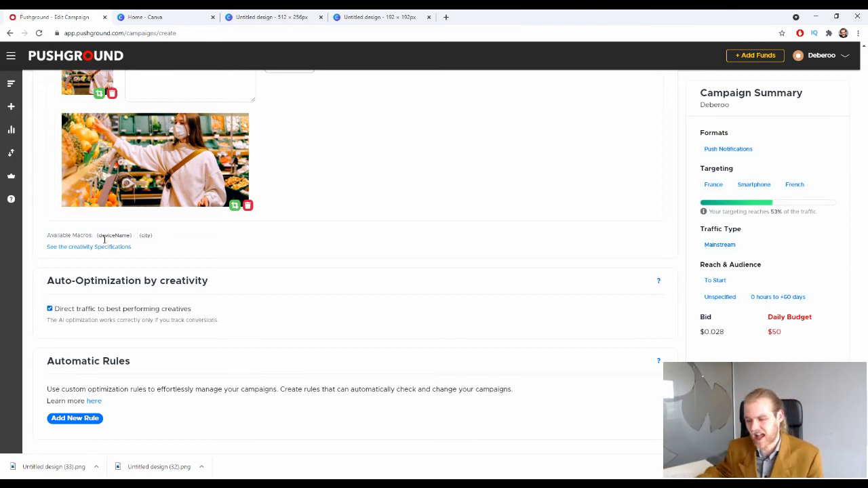
left_click(84, 308)
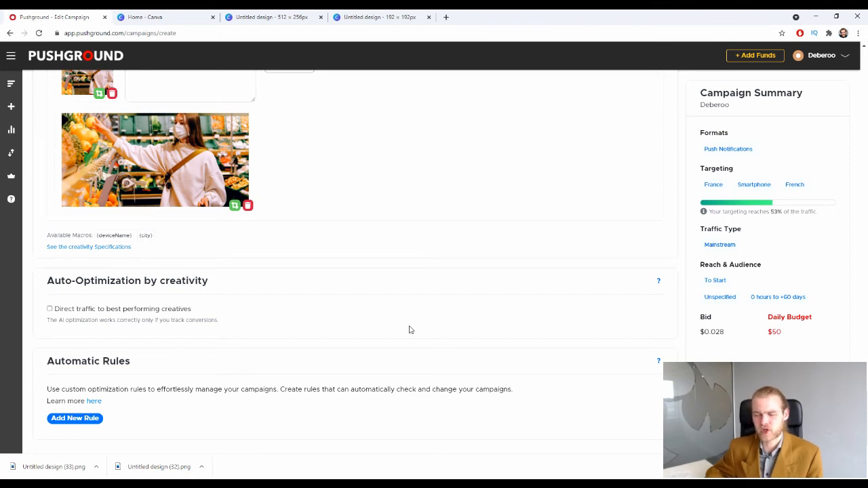
Keep creative auto-optimization unticked and look over the Automatic Rules section.
left_click(50, 309)
left_click(49, 308)
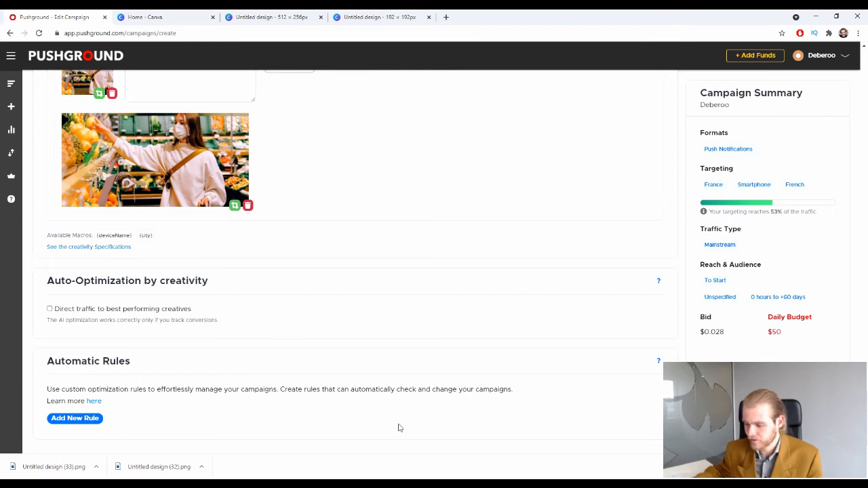
left_click_drag(59, 366, 153, 375)
left_click(159, 381)
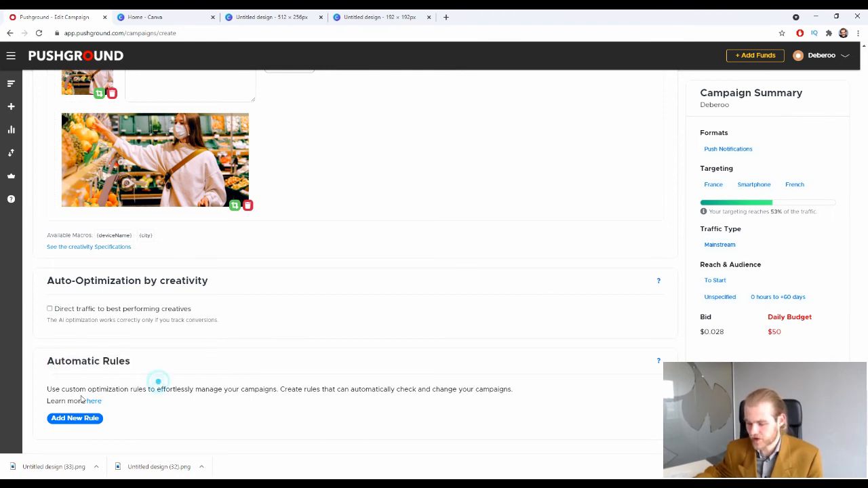
left_click_drag(54, 389, 178, 389)
left_click(237, 391)
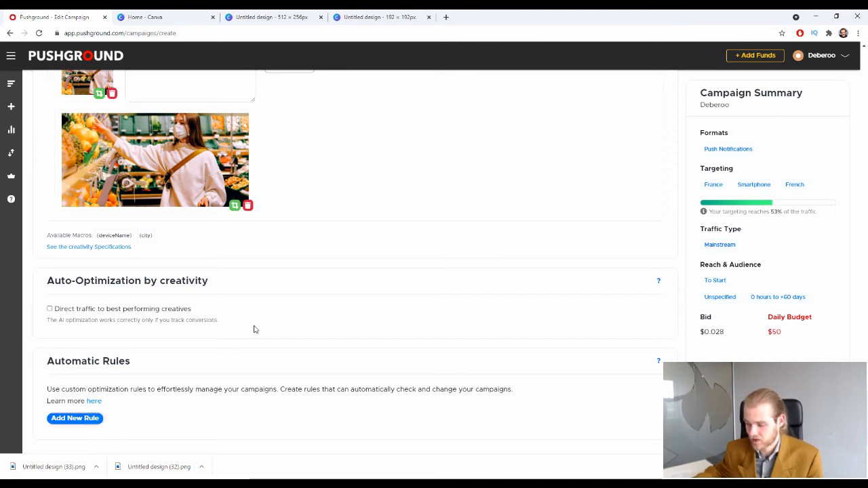
scroll(254, 330, "down", 4)
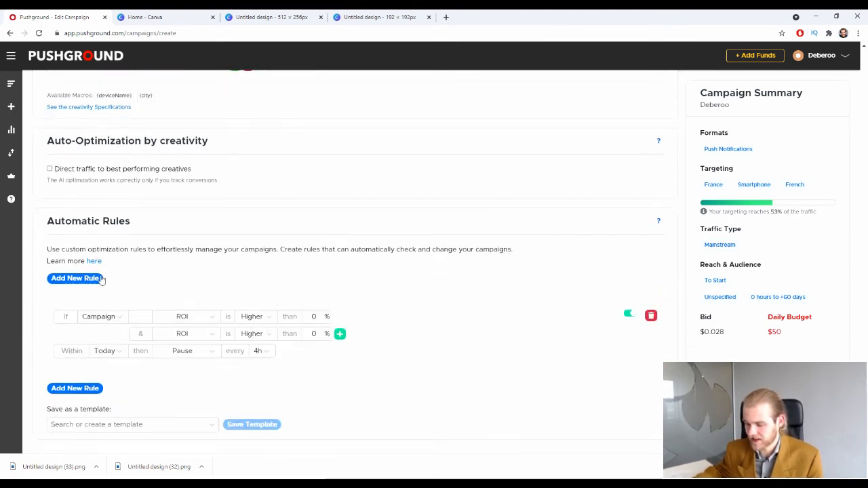
Scope the rule to Campaign with the condition ROI lower than 20.
left_click(116, 316)
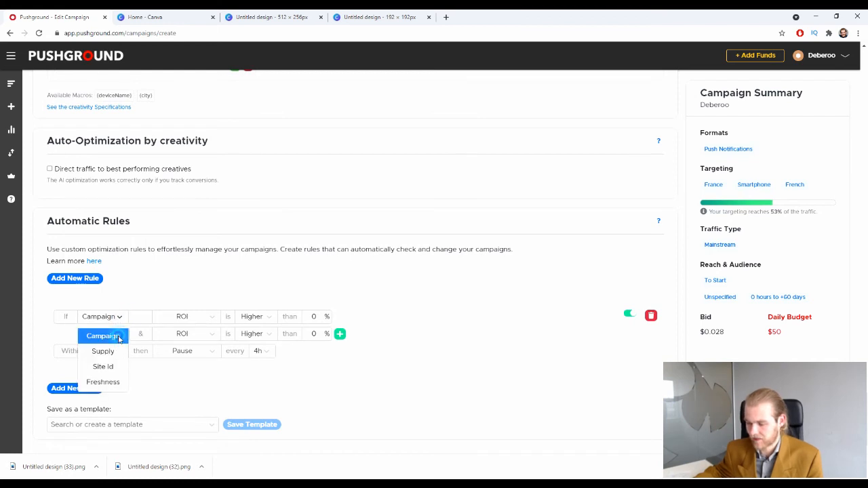
left_click(119, 337)
left_click(188, 317)
left_click(211, 319)
left_click(260, 320)
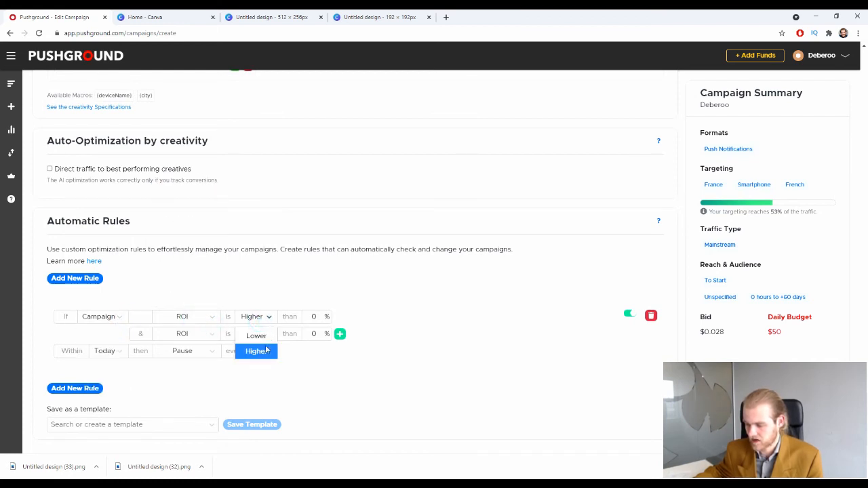
left_click(255, 333)
double_click(314, 316)
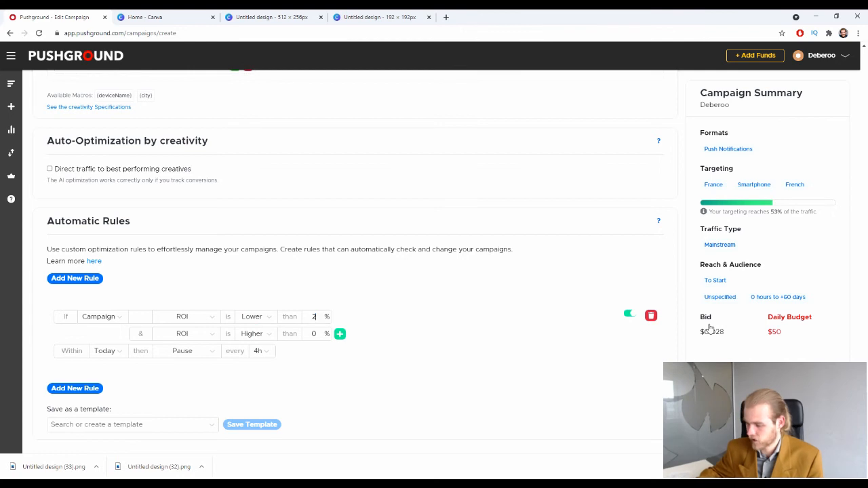
type("20")
Add a second condition: Clicks higher than 10000.
left_click(194, 334)
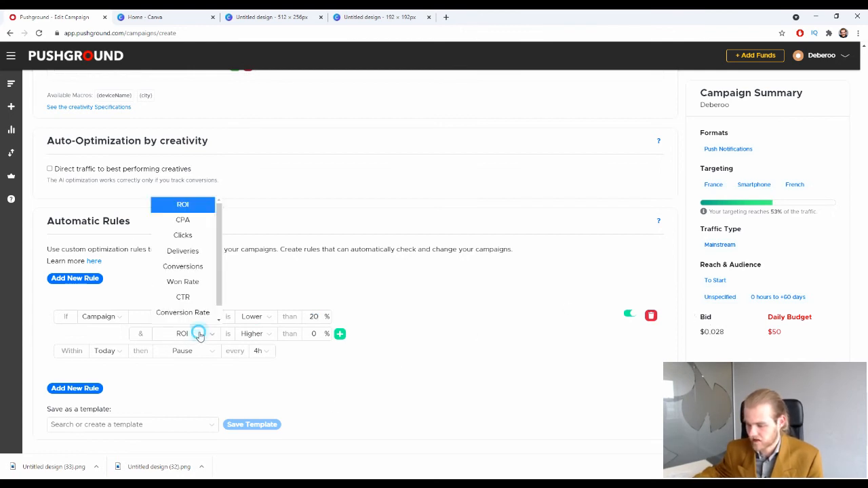
left_click(197, 236)
left_click(256, 334)
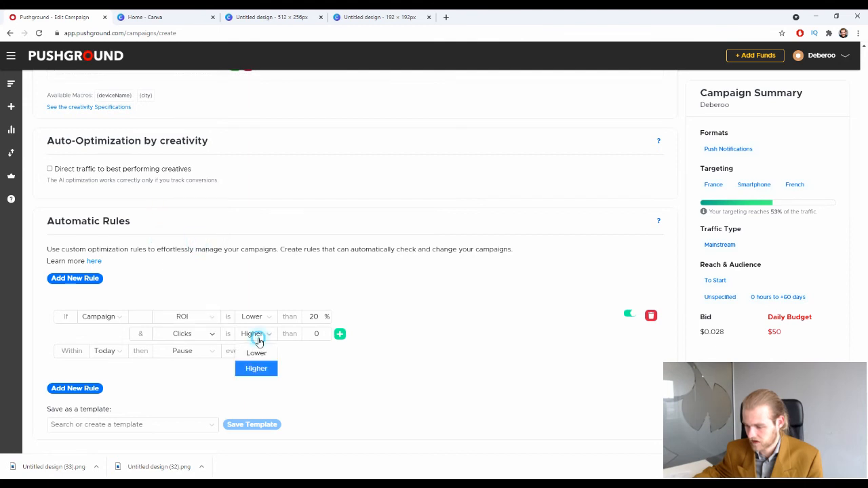
double_click(318, 333)
type("100")
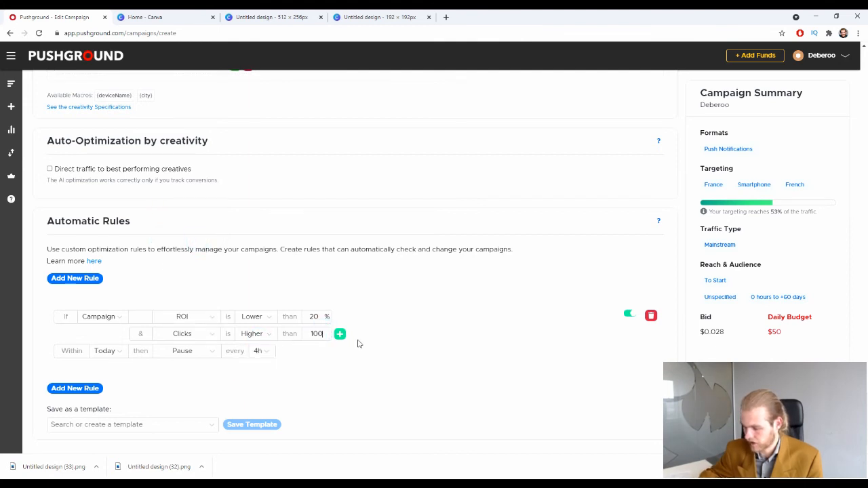
type("0000")
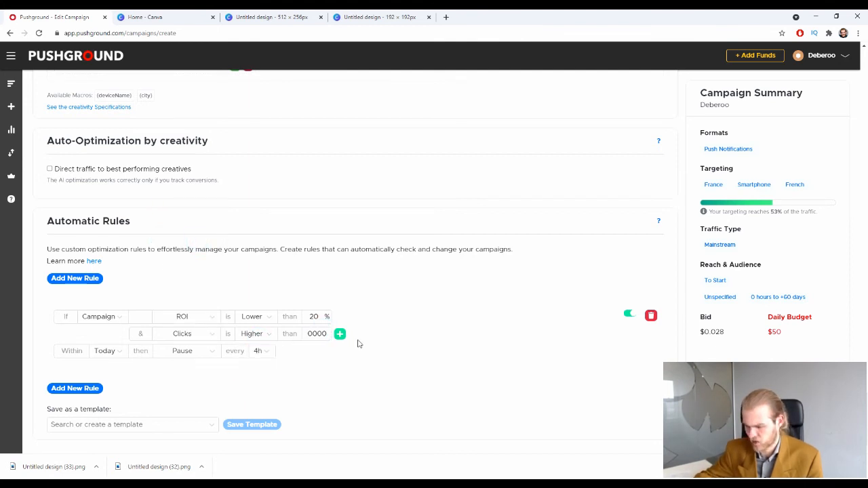
key("BackSpace")
key("BackSpace")
key("BackSpace")
key("BackSpace")
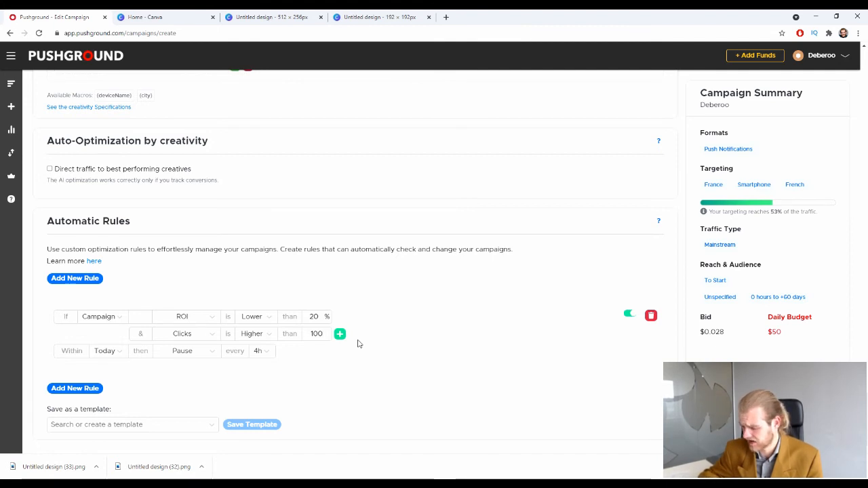
type("0000")
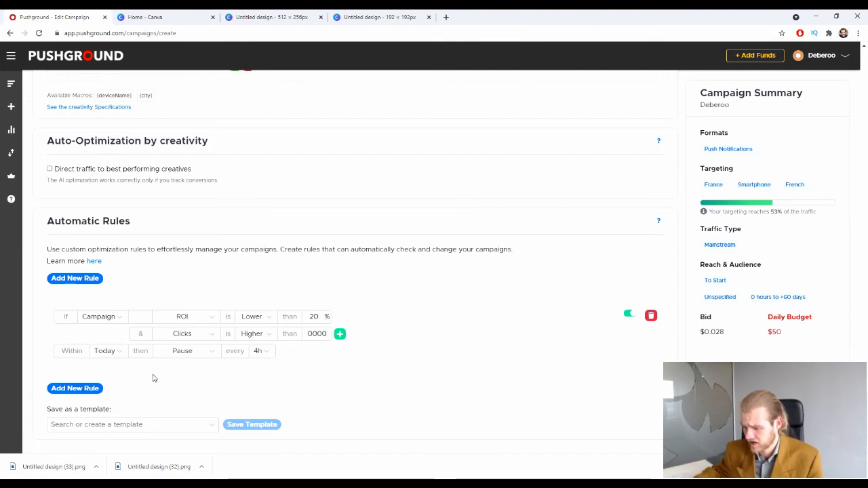
Set the rule to look back over 7d and check every 4h.
left_click(112, 351)
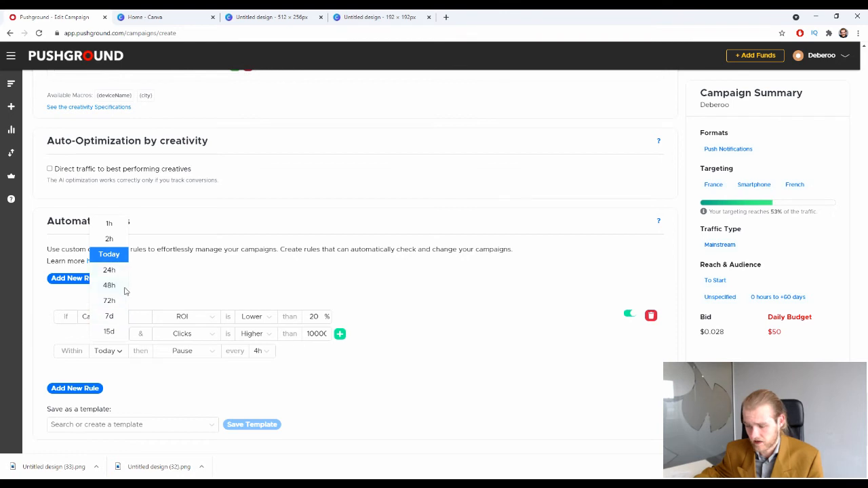
left_click(120, 316)
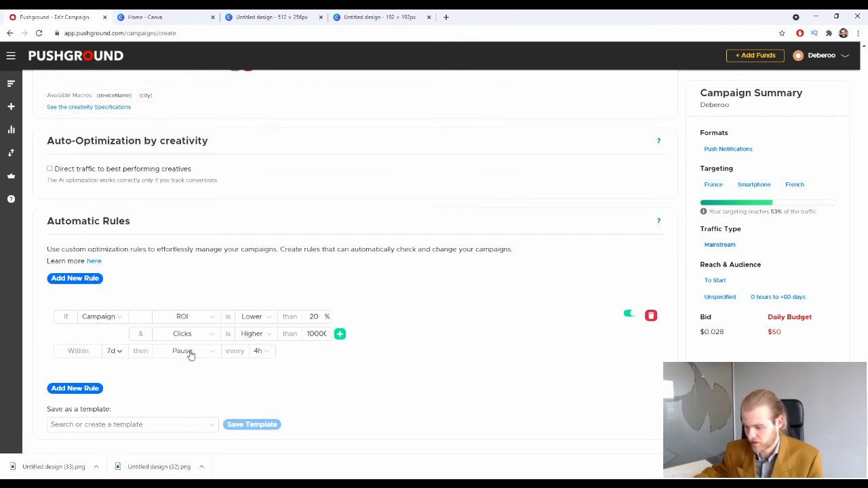
left_click(273, 352)
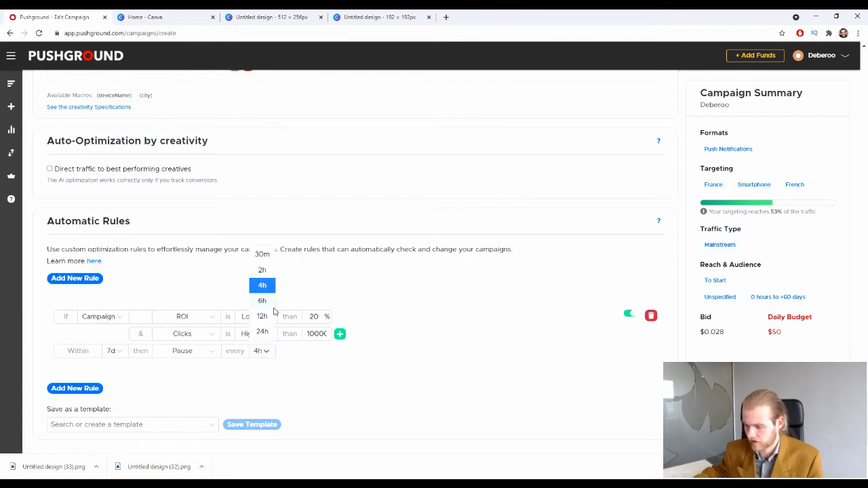
left_click(263, 282)
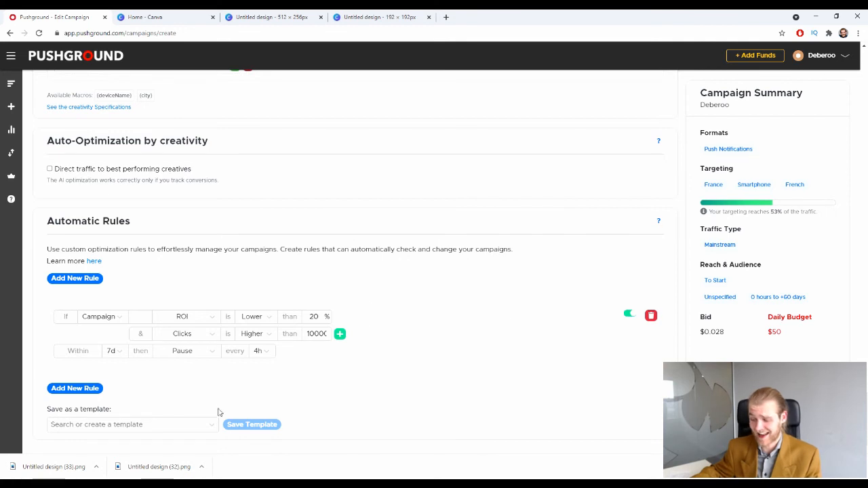
left_click(114, 316)
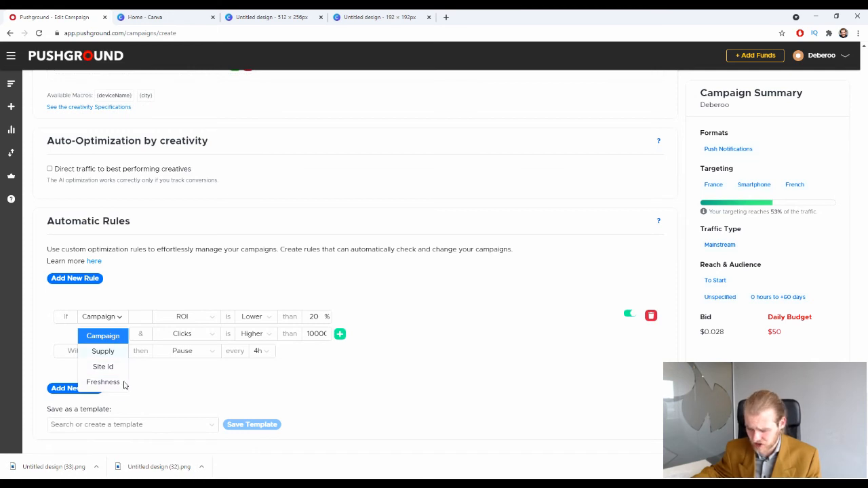
Review the rule's metric, comparison, lookback and Pause action unchanged, then ask to remove the rule.
left_click(204, 318)
scroll(193, 234, "down", 1)
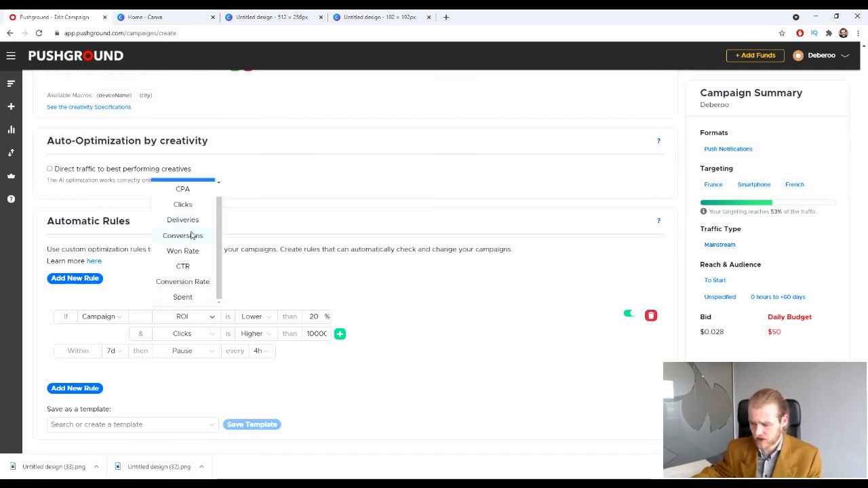
scroll(199, 188, "up", 1)
scroll(196, 188, "down", 1)
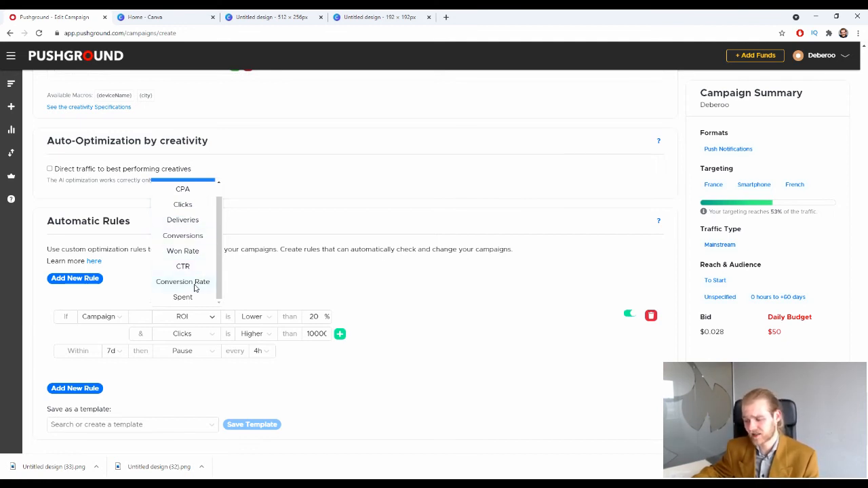
left_click(260, 319)
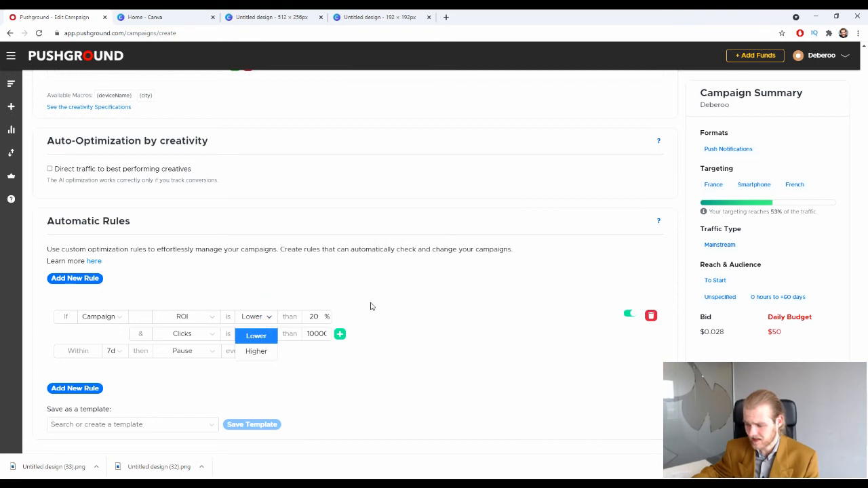
left_click(356, 274)
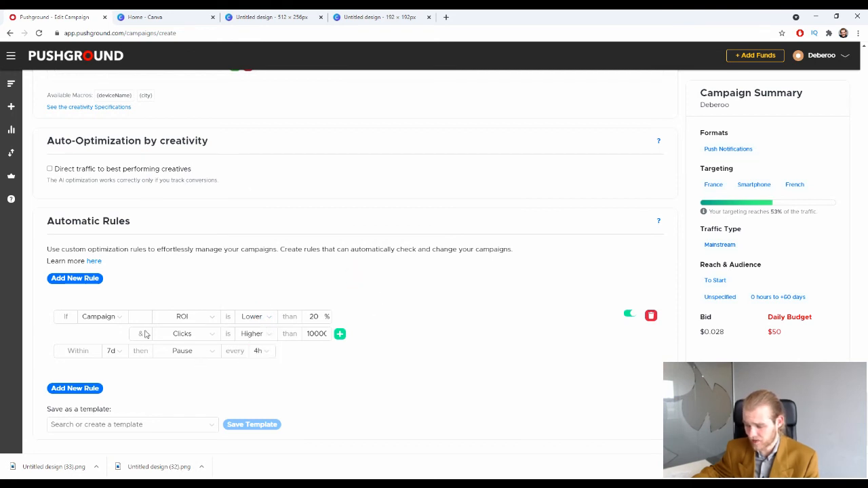
left_click(113, 351)
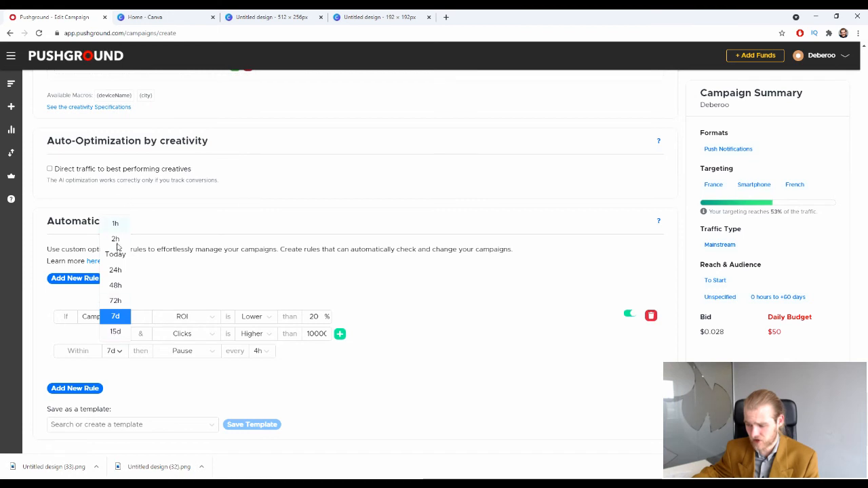
left_click(206, 354)
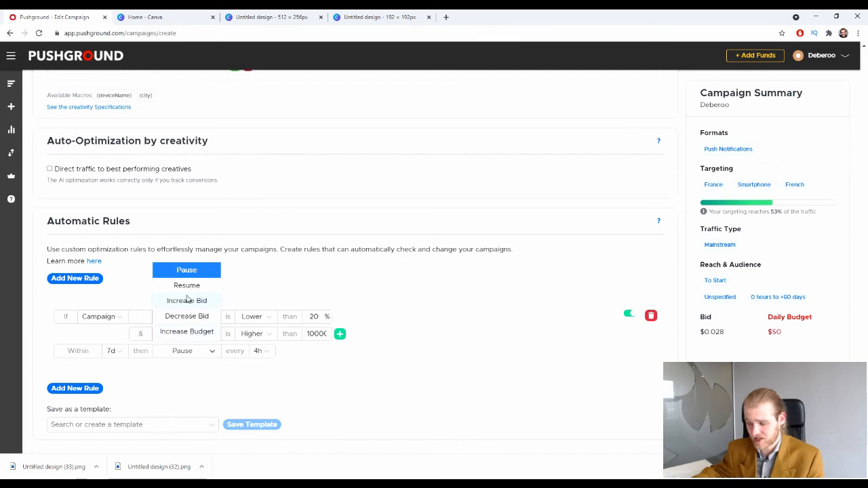
left_click(364, 386)
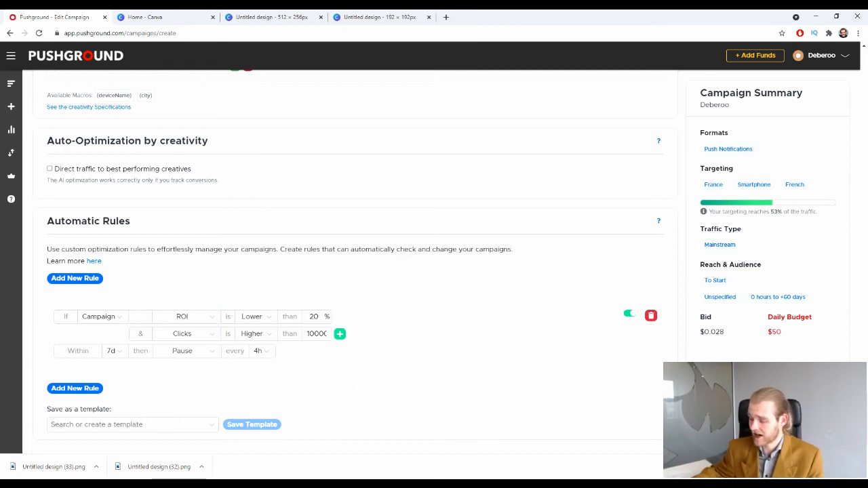
left_click(651, 316)
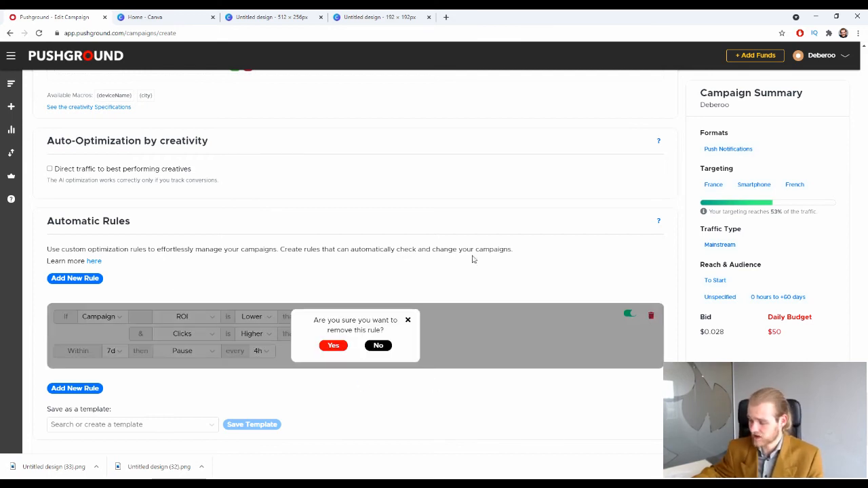
Confirm removing the automatic rule with Yes.
left_click(334, 346)
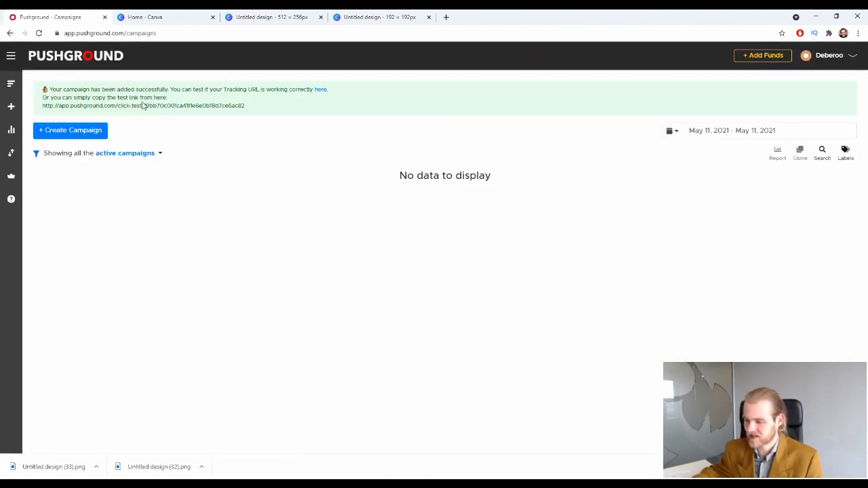
Go to the Campaigns list and filter it to show all paused campaigns.
left_click(11, 129)
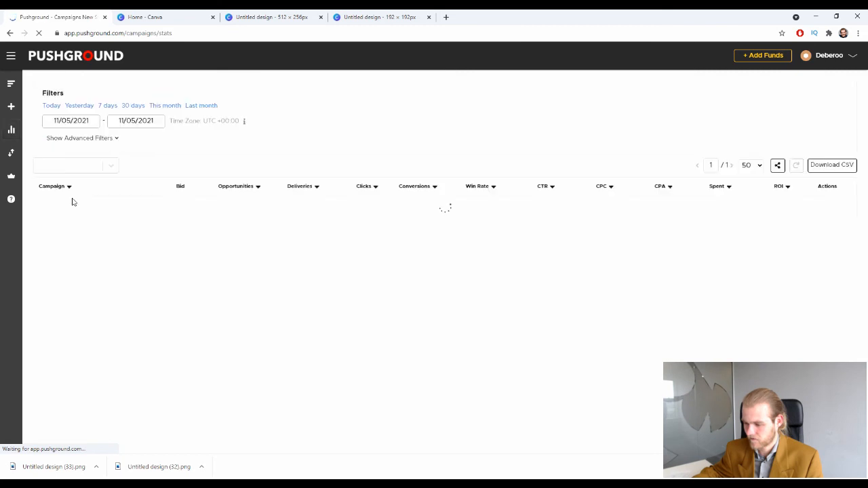
left_click(11, 106)
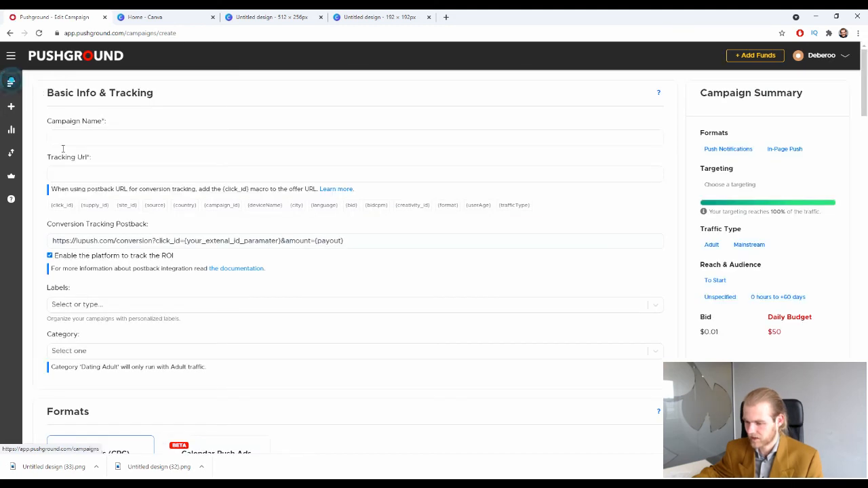
left_click(11, 151)
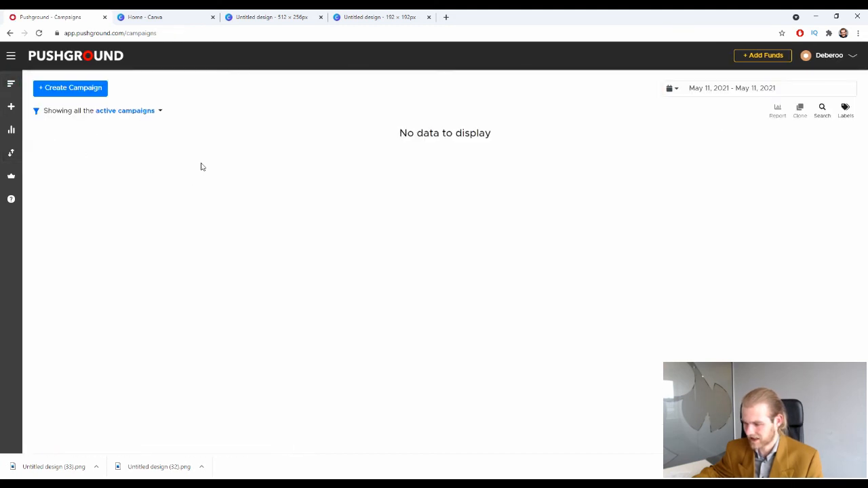
left_click(160, 111)
left_click(133, 142)
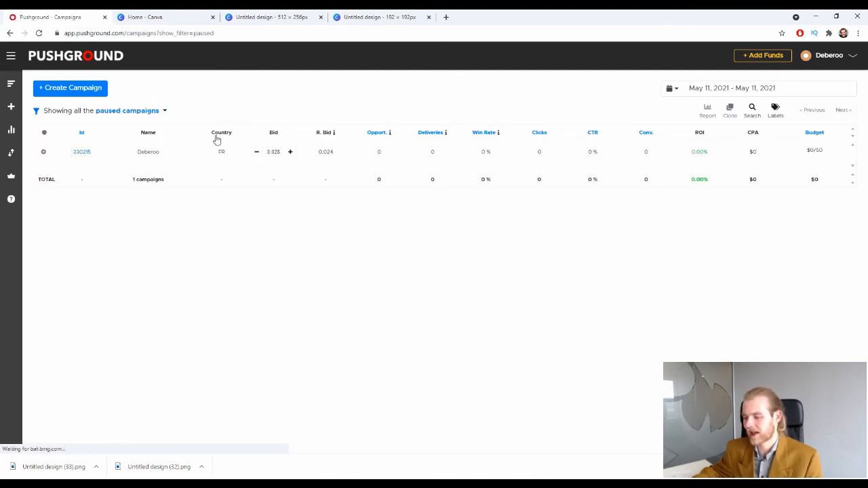
double_click(804, 333)
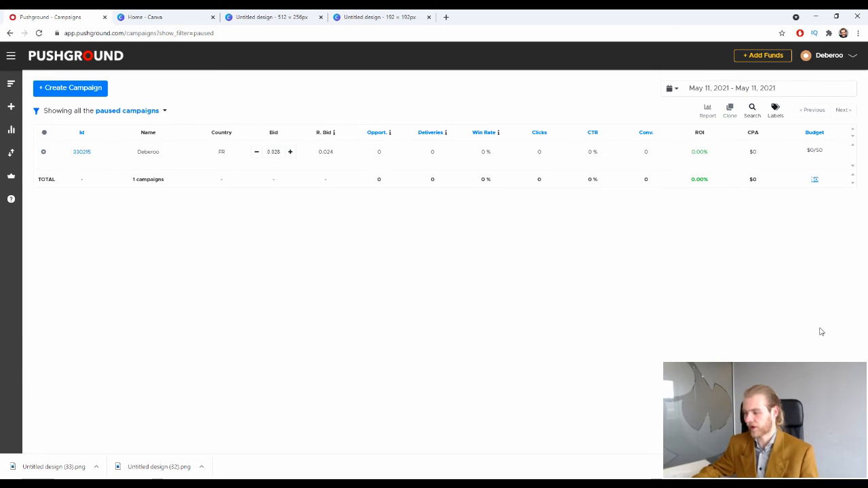